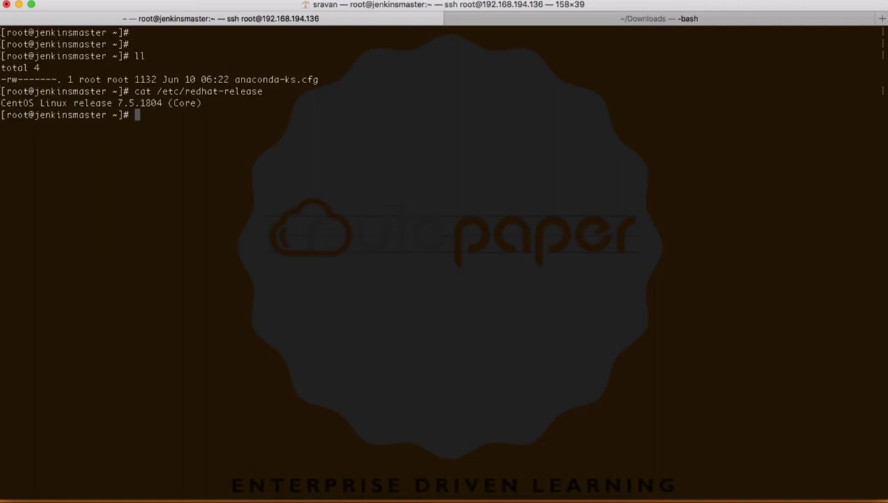
Switch to Chrome, search Google for "java download" and open Oracle's Java SE Downloads page
{"action": "type", "text": "yum install java"}
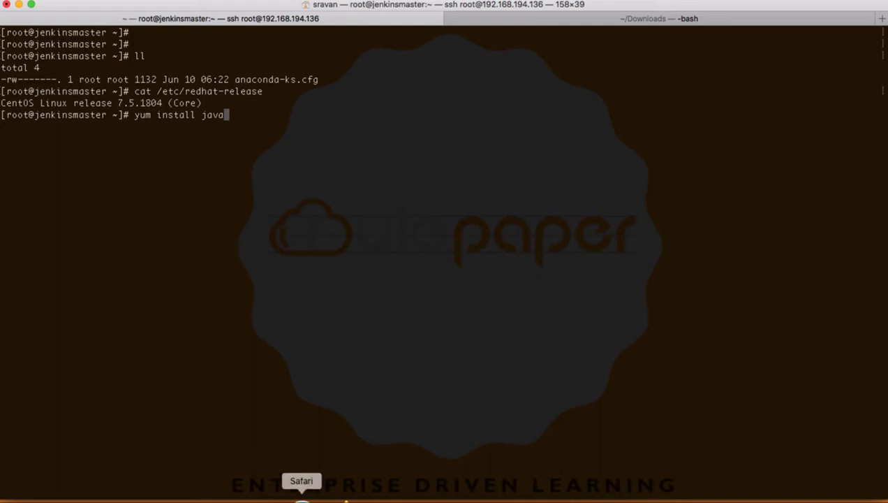
{"action": "left_click", "coordinate": [364, 497]}
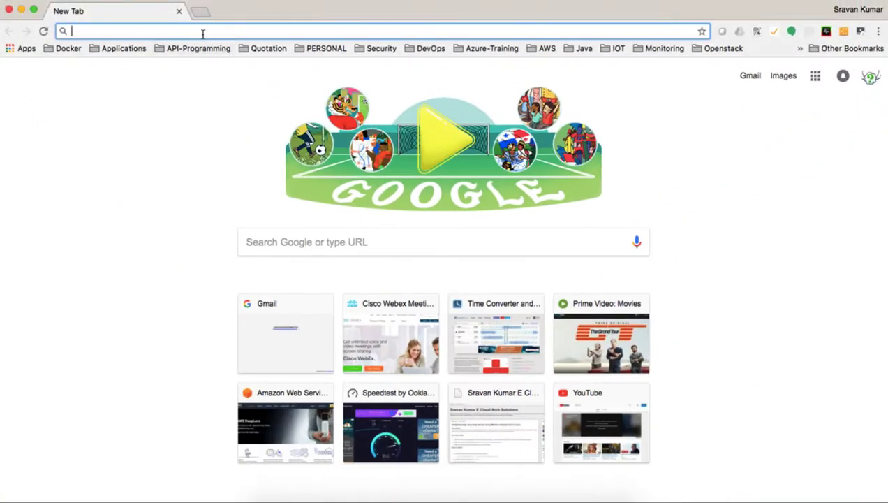
{"action": "type", "text": "java dow"}
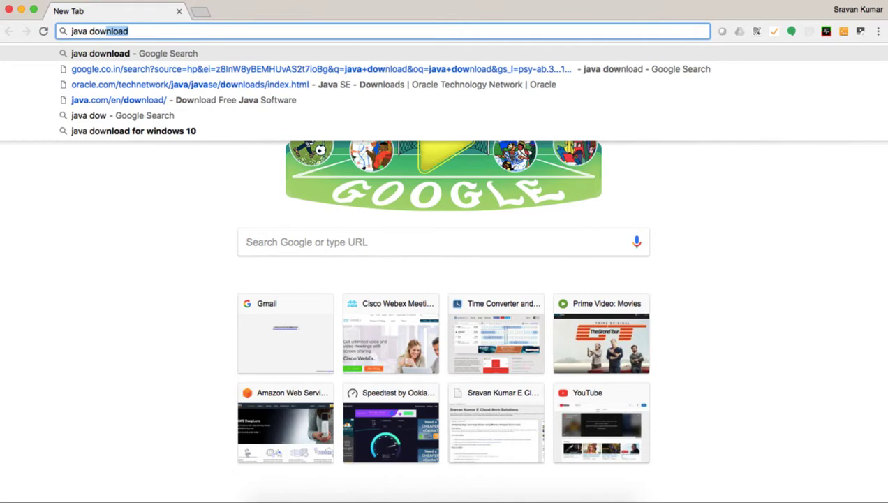
{"action": "key", "text": "Return"}
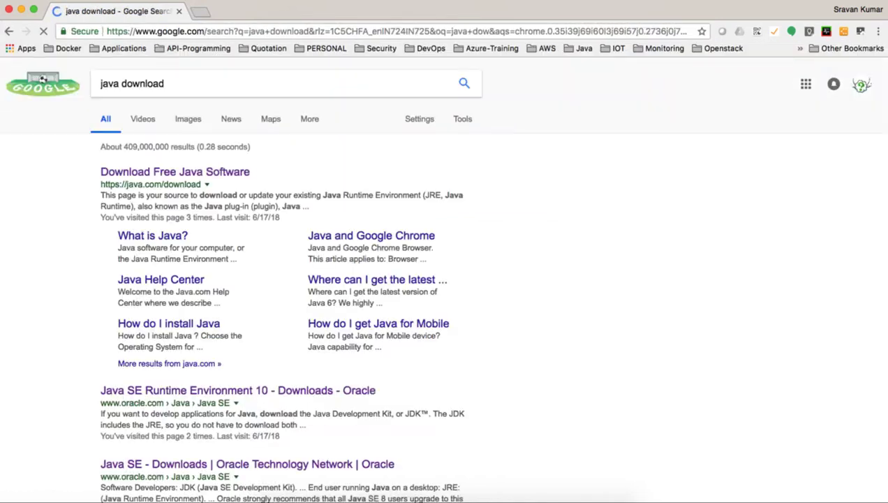
{"action": "scroll", "coordinate": [580, 246], "scroll_direction": "down", "scroll_amount": 5}
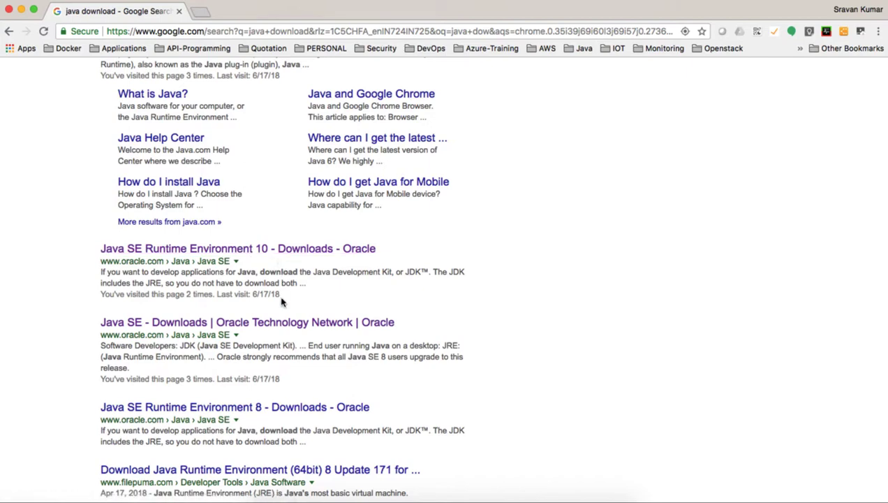
{"action": "left_click", "coordinate": [278, 324]}
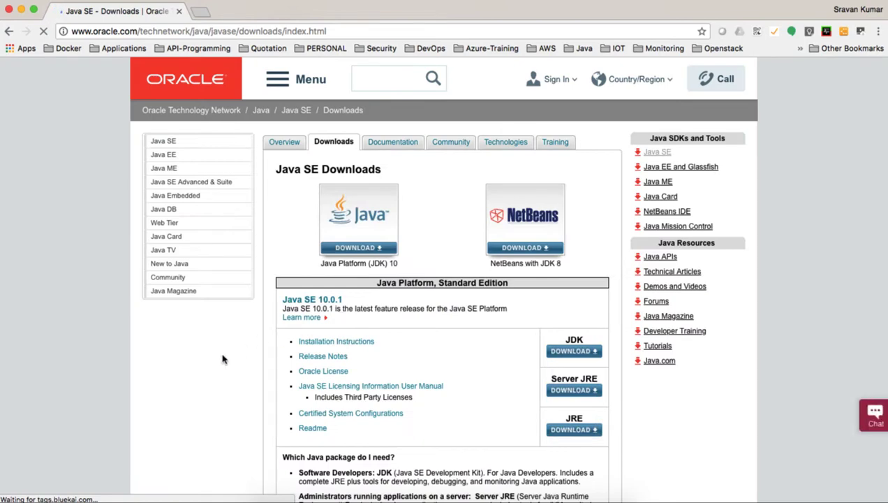
Open the JDK downloads for Java SE 8u171/8u172, accept the 8u171 license agreement and download jdk-8u171-linux-x64.rpm
{"action": "scroll", "coordinate": [222, 363], "scroll_direction": "down", "scroll_amount": 5}
{"action": "scroll", "coordinate": [222, 368], "scroll_direction": "down", "scroll_amount": 6}
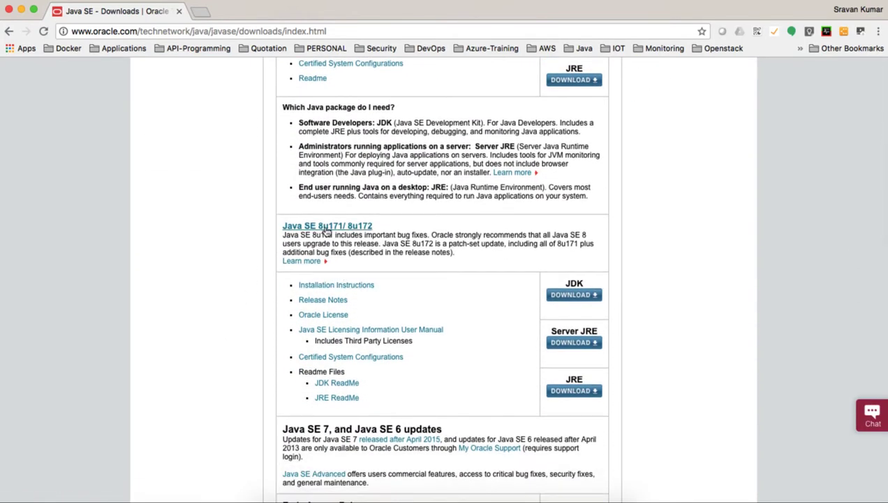
{"action": "left_click", "coordinate": [577, 300]}
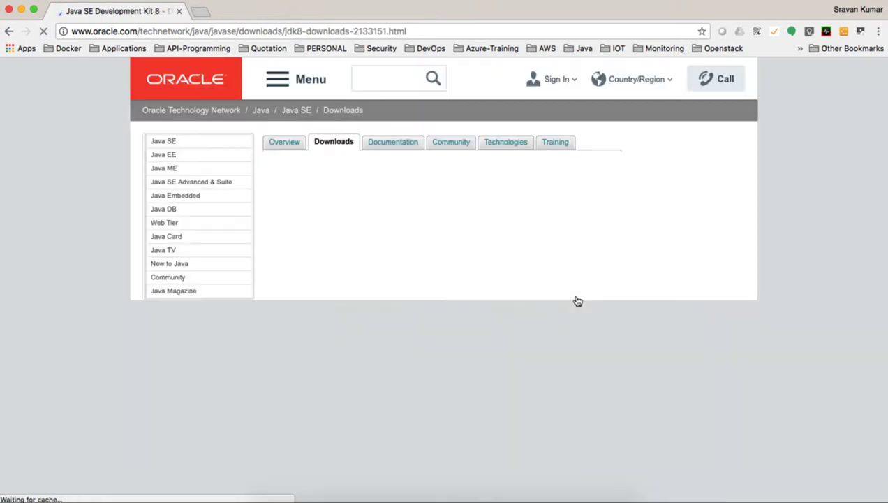
{"action": "scroll", "coordinate": [213, 354], "scroll_direction": "down", "scroll_amount": 2}
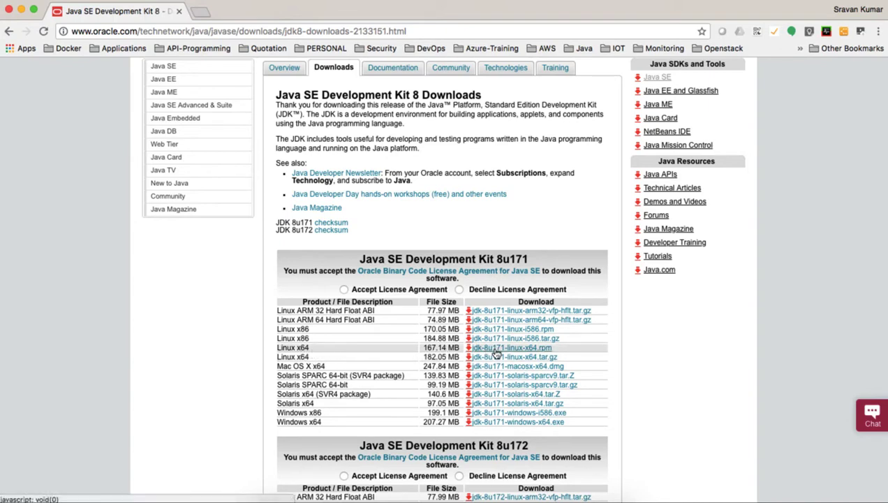
{"action": "left_click", "coordinate": [344, 289]}
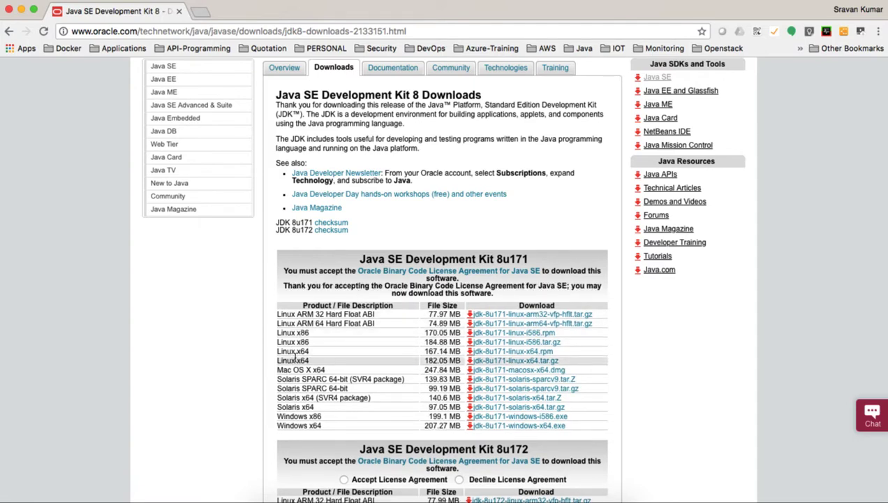
{"action": "left_click", "coordinate": [504, 352]}
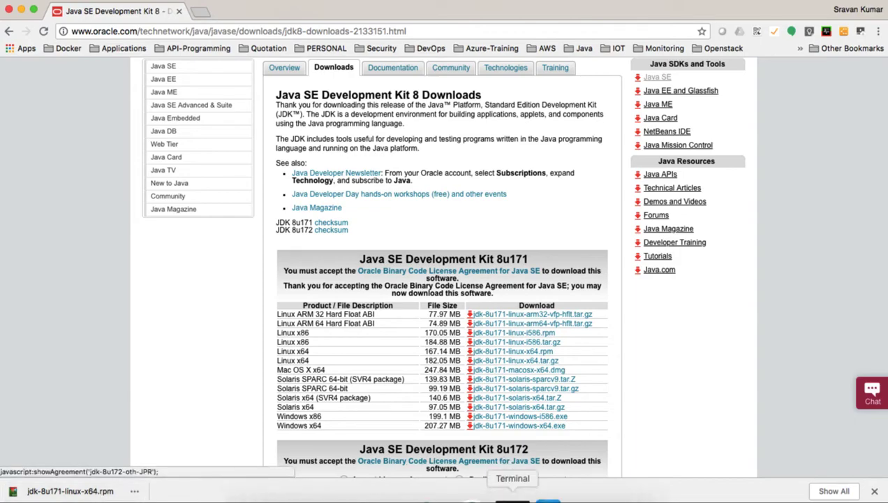
Switch to Terminal and list jdk-8u171-linux-x64.rpm with ls -lrt in the local Downloads session
{"action": "left_click", "coordinate": [512, 499]}
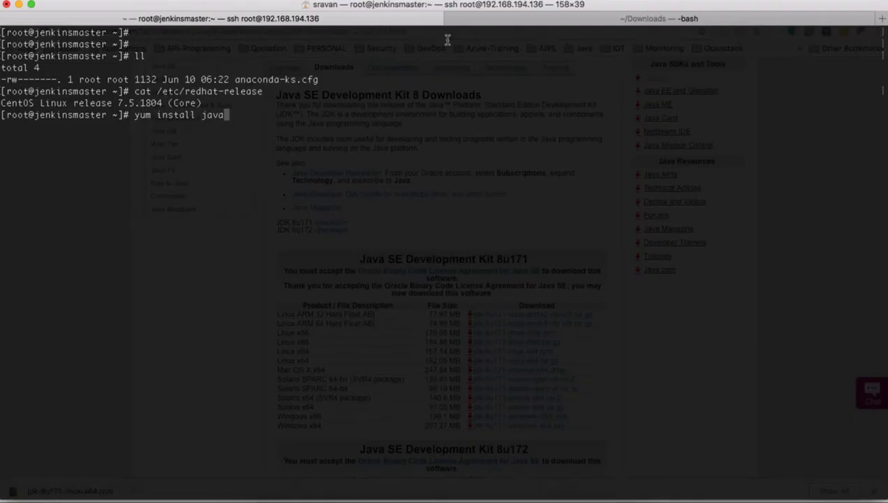
{"action": "left_click", "coordinate": [502, 21]}
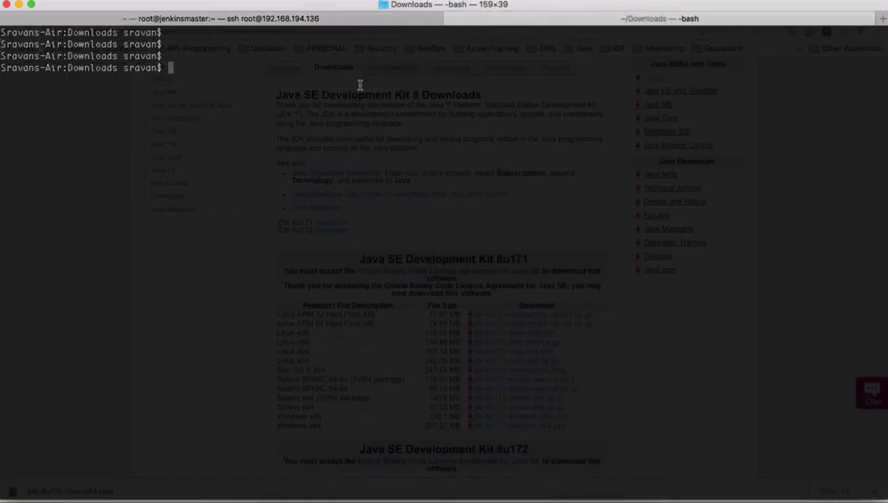
{"action": "type", "text": "ls -lrt jdk"}
{"action": "key", "text": "Tab"}
{"action": "key", "text": "Return"}
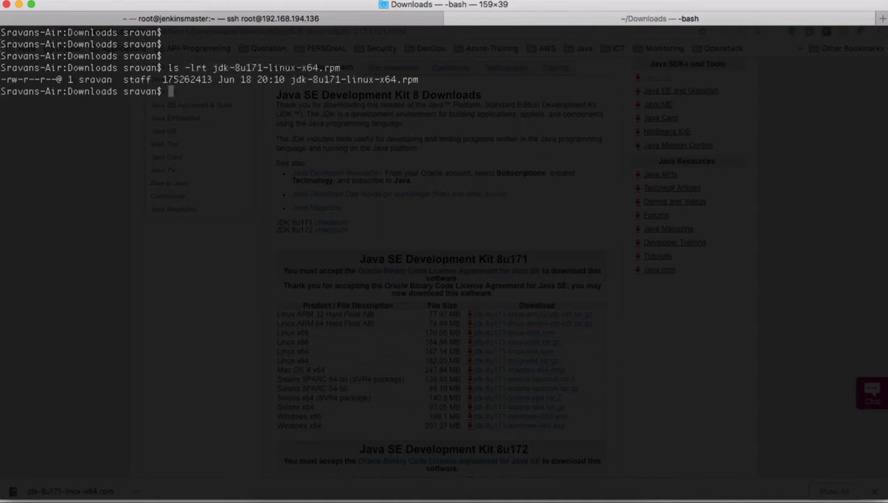
{"action": "type", "text": "scp jd"}
{"action": "key", "text": "Tab"}
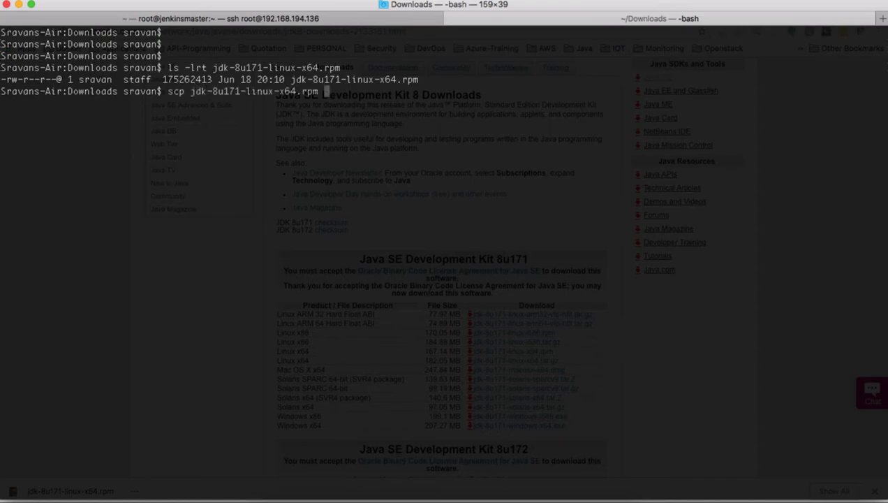
{"action": "type", "text": "root@192.168"}
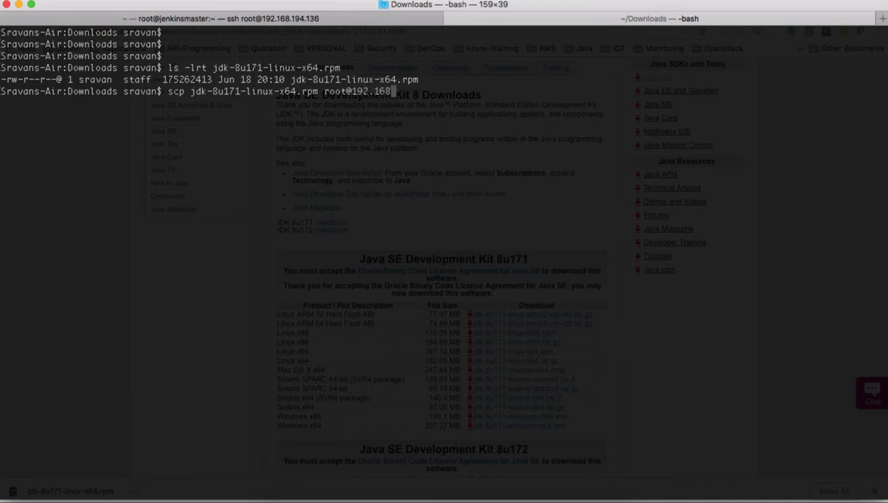
{"action": "type", "text": ".194.136:"}
{"action": "key", "text": "Return"}
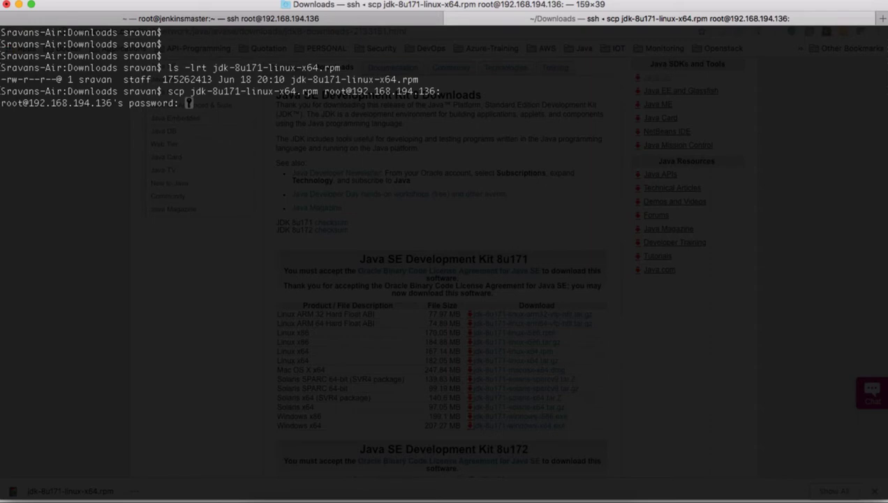
{"action": "key", "text": "Return"}
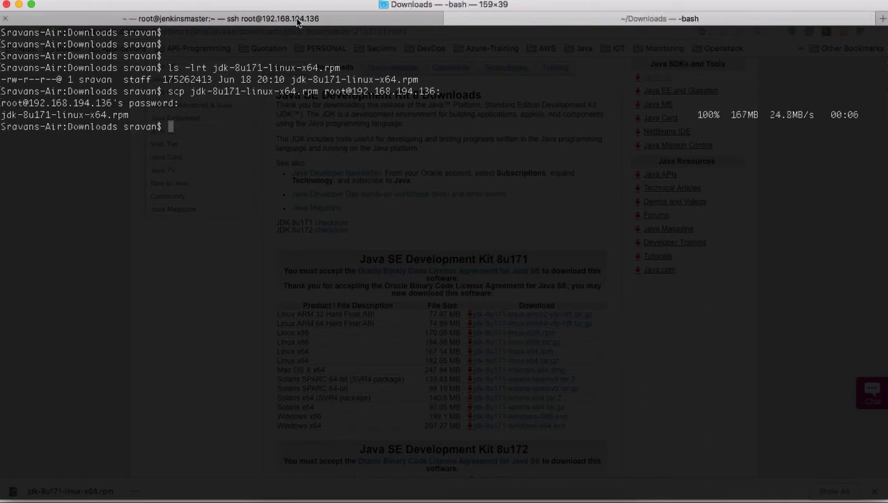
Return to the jenkinsmaster SSH session, discard the pending yum command and list the home directory's files with ls -lrt
{"action": "left_click", "coordinate": [297, 20]}
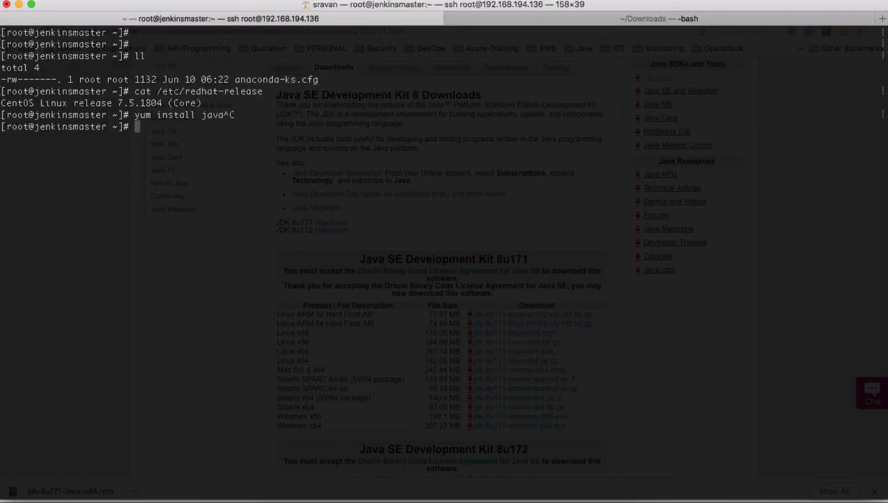
{"action": "type", "text": "ls -lrt"}
{"action": "key", "text": "BackSpace"}
{"action": "key", "text": "BackSpace"}
{"action": "type", "text": "rt"}
{"action": "key", "text": "Return"}
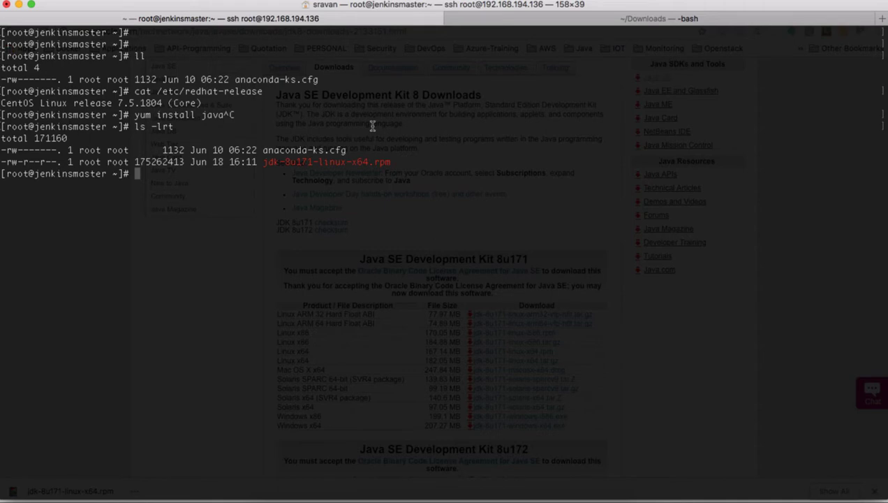
Update the server's packages with yum update -y and list the home directory again with ls -lrt
{"action": "type", "text": "yum update -y"}
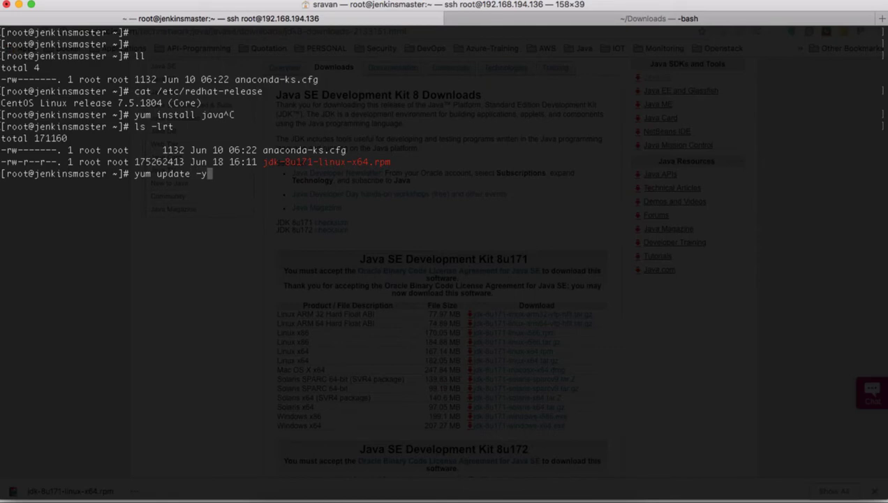
{"action": "key", "text": "Return"}
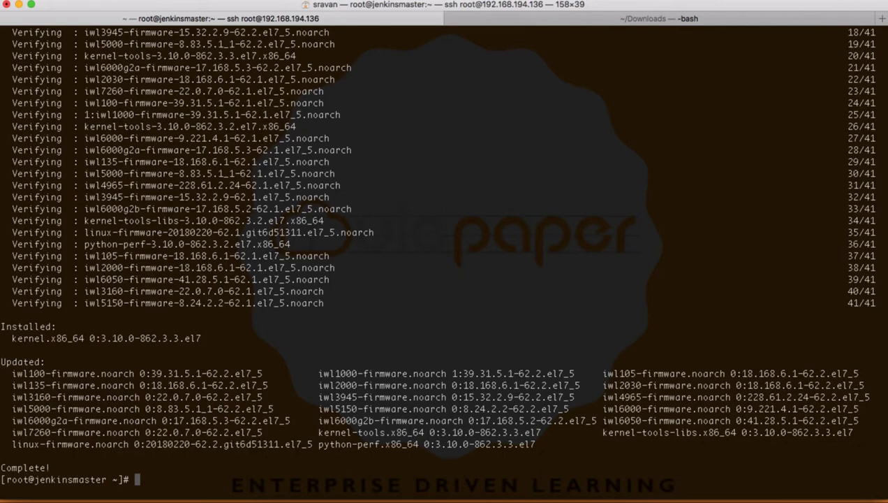
{"action": "type", "text": "ls -lrt"}
{"action": "key", "text": "Return"}
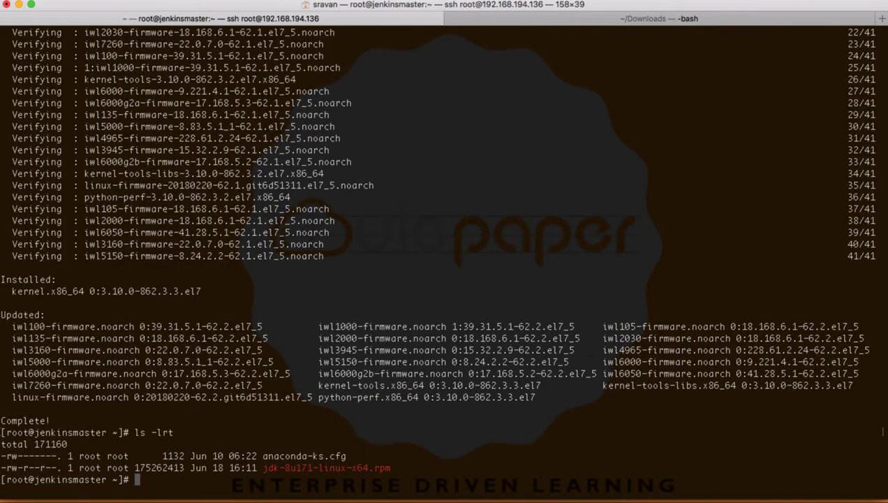
Install jdk-8u171-linux-x64.rpm with yum localinstall, approve the transaction with Y and dismiss the chat notifications
{"action": "type", "text": "yum localinstall "}
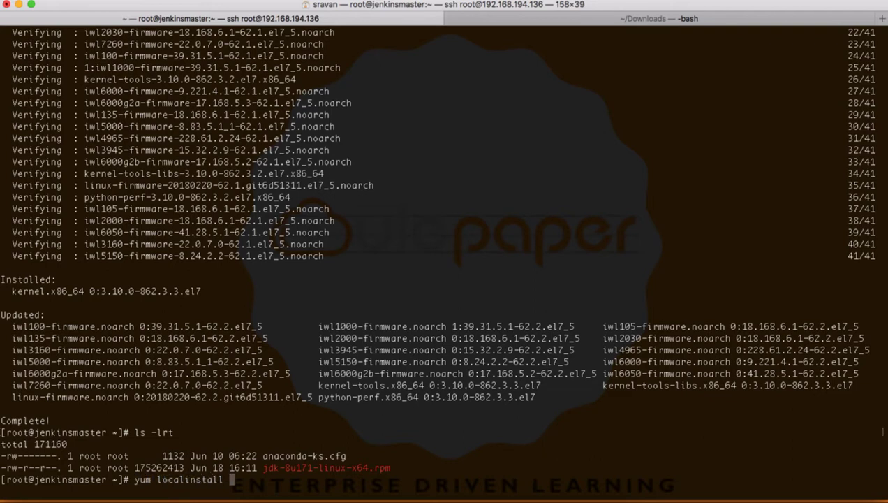
{"action": "type", "text": "jd"}
{"action": "key", "text": "Tab"}
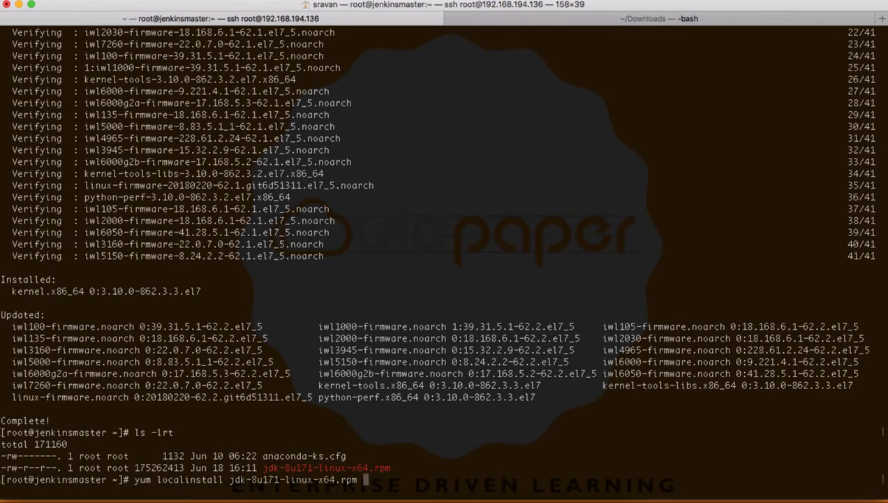
{"action": "key", "text": "Return"}
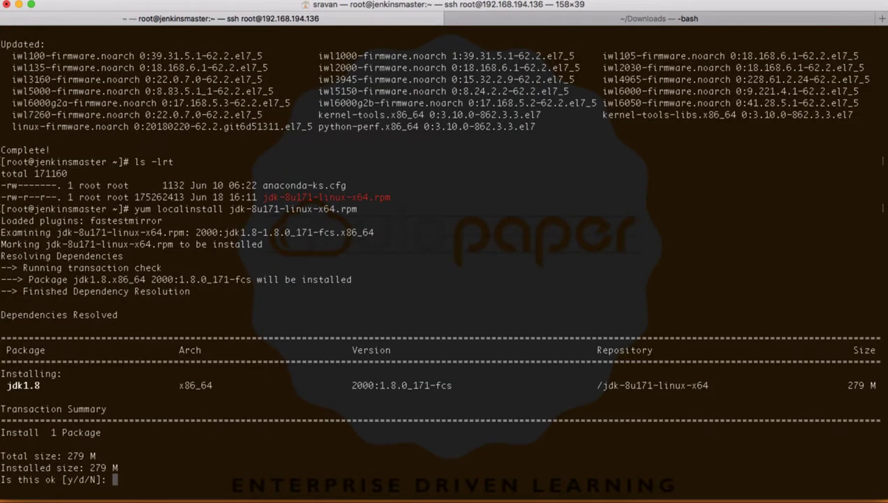
{"action": "type", "text": "Y"}
{"action": "key", "text": "Return"}
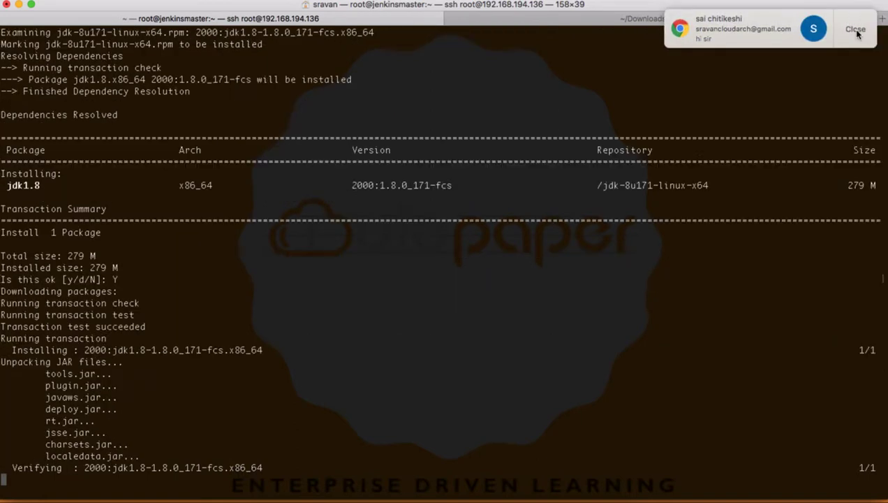
{"action": "left_click", "coordinate": [855, 29]}
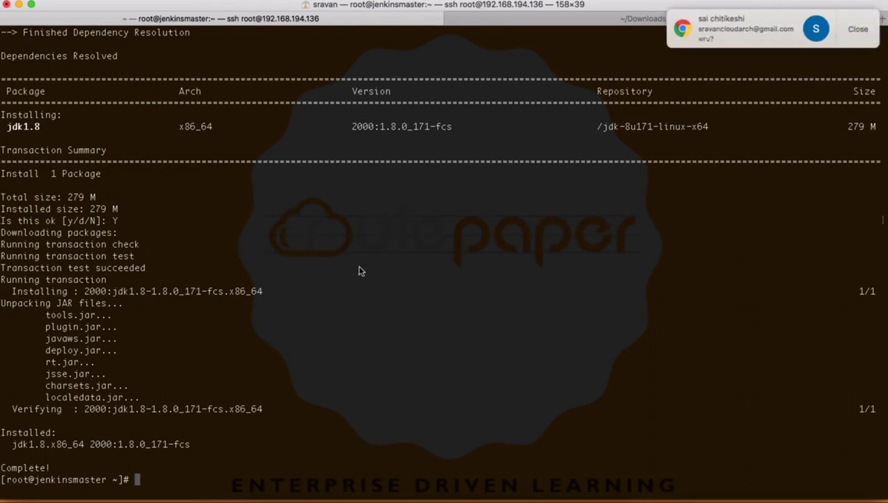
{"action": "left_click", "coordinate": [850, 30]}
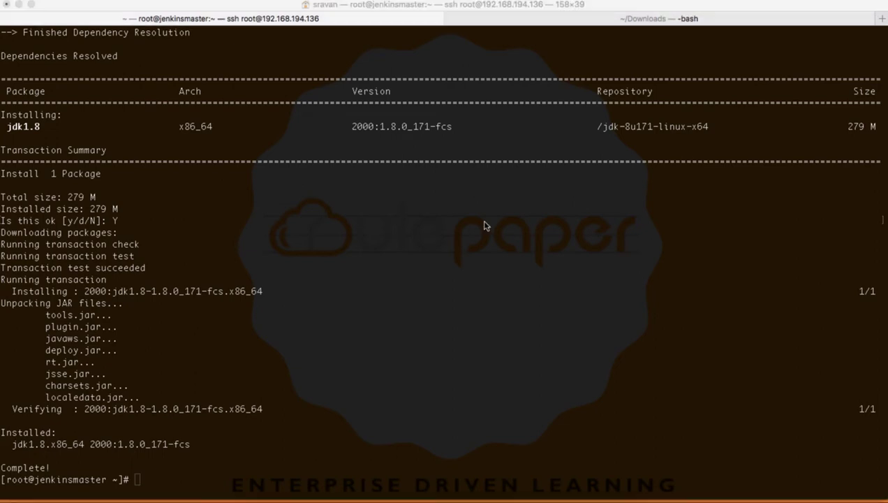
Check the installed Java release with java -version and examine the version and runtime environment lines
{"action": "key", "text": "Return"}
{"action": "key", "text": "Return"}
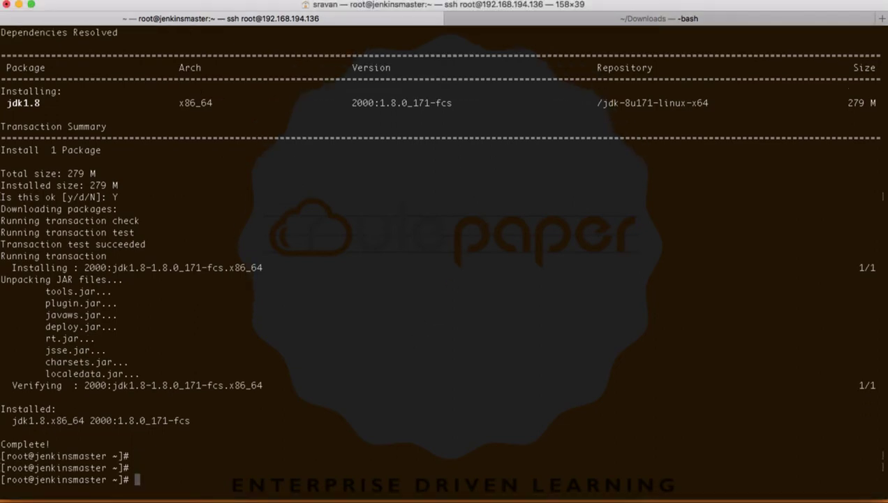
{"action": "type", "text": "j"}
{"action": "type", "text": "ava -verion"}
{"action": "key", "text": "BackSpace"}
{"action": "key", "text": "BackSpace"}
{"action": "key", "text": "BackSpace"}
{"action": "type", "text": "sion"}
{"action": "key", "text": "Return"}
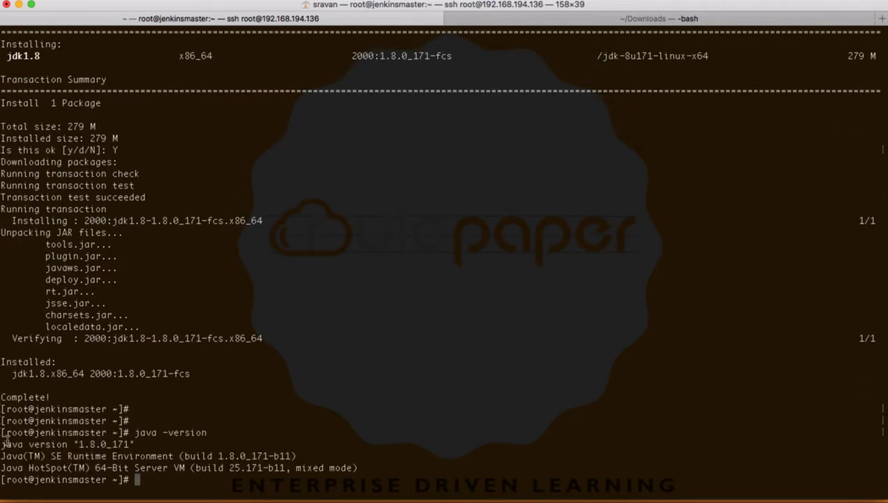
{"action": "left_click_drag", "start_coordinate": [13, 444], "coordinate": [111, 444]}
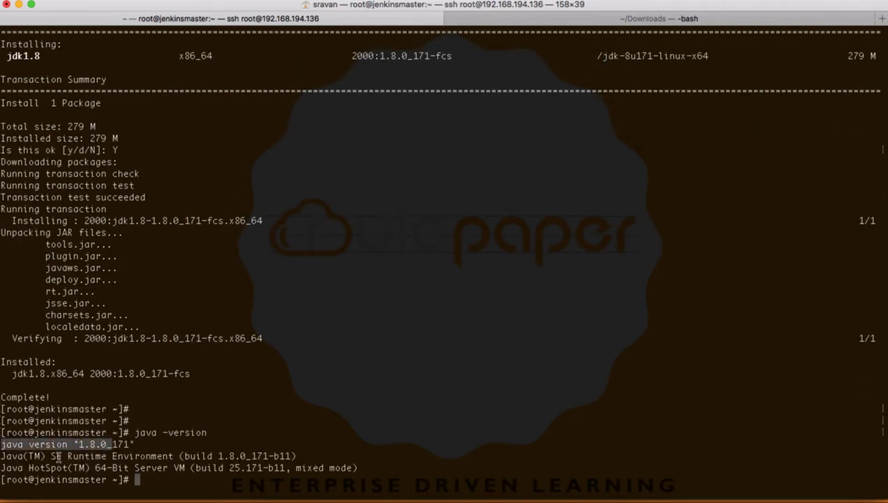
{"action": "left_click_drag", "start_coordinate": [53, 456], "coordinate": [272, 455]}
{"action": "left_click", "coordinate": [313, 453]}
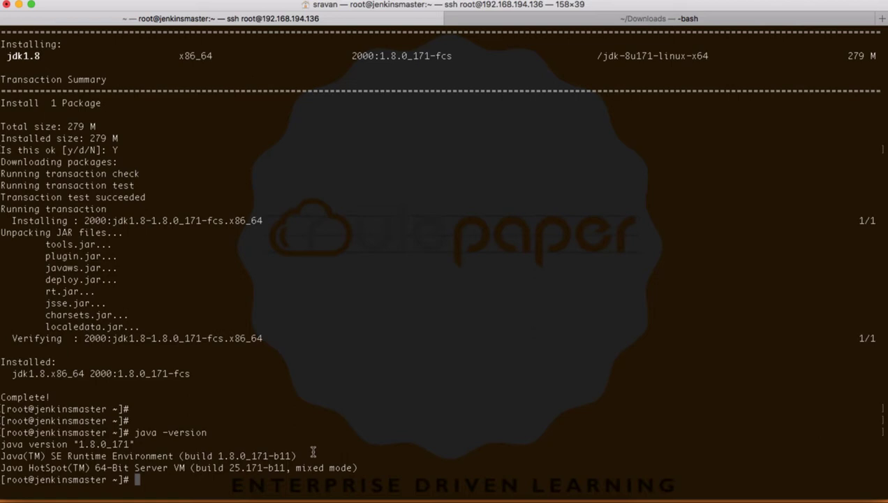
Print the JAVA_HOME environment variable with echo $JAVA_HOME
{"action": "type", "text": "echo $JAVA_"}
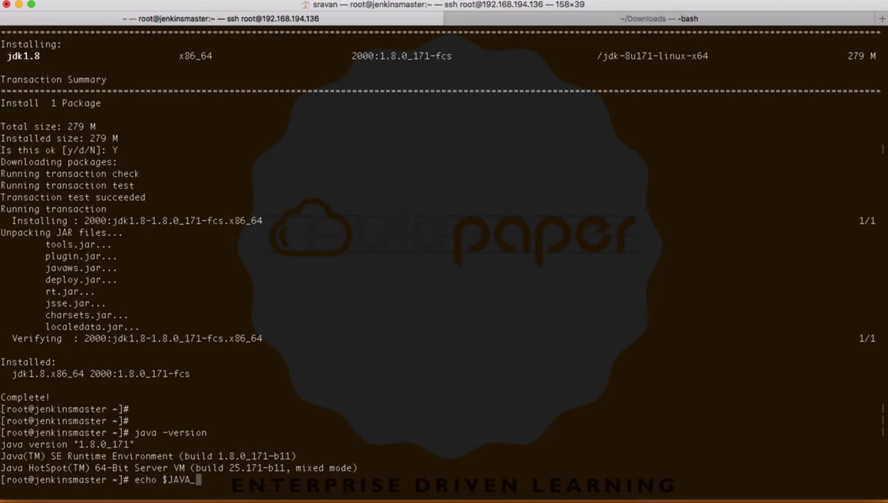
{"action": "type", "text": "HOME"}
{"action": "key", "text": "Return"}
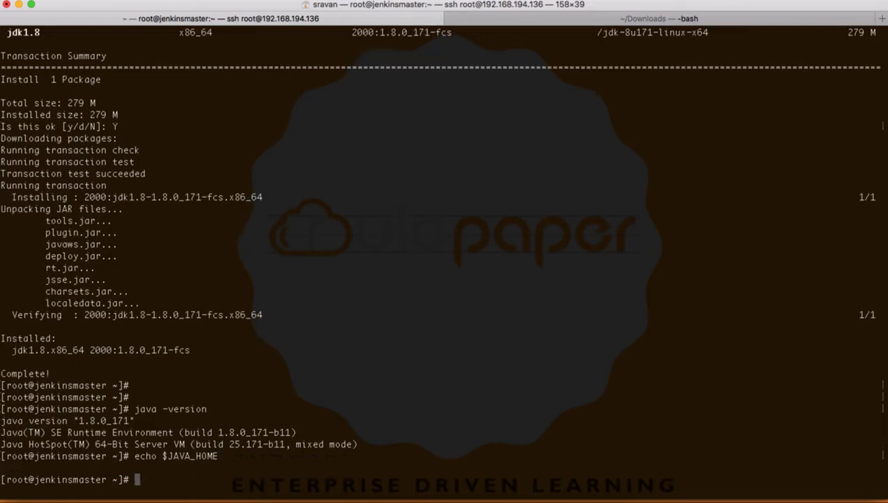
Display the java alternatives with update-alternatives --display java and copy the path /usr/java/jdk1.8.0_171-amd64/jre from the current best version
{"action": "type", "text": "vi"}
{"action": "key", "text": "BackSpace"}
{"action": "key", "text": "BackSpace"}
{"action": "type", "text": "update-a"}
{"action": "key", "text": "Tab"}
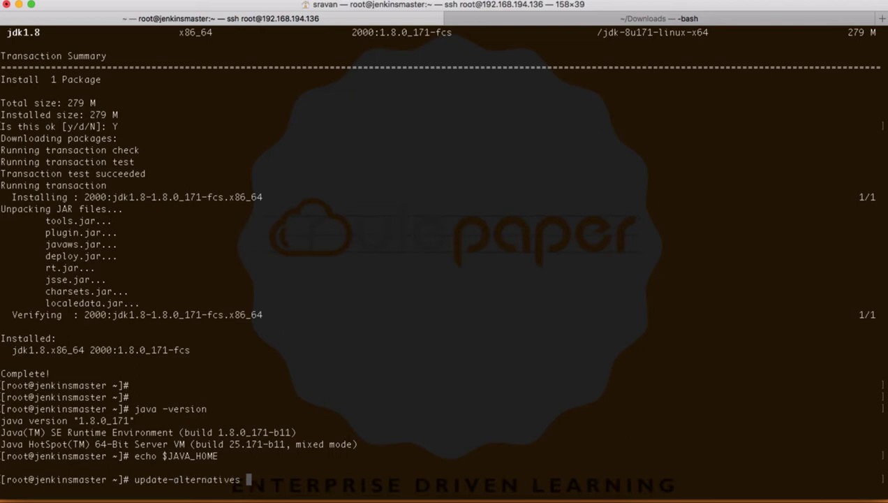
{"action": "type", "text": "--display java"}
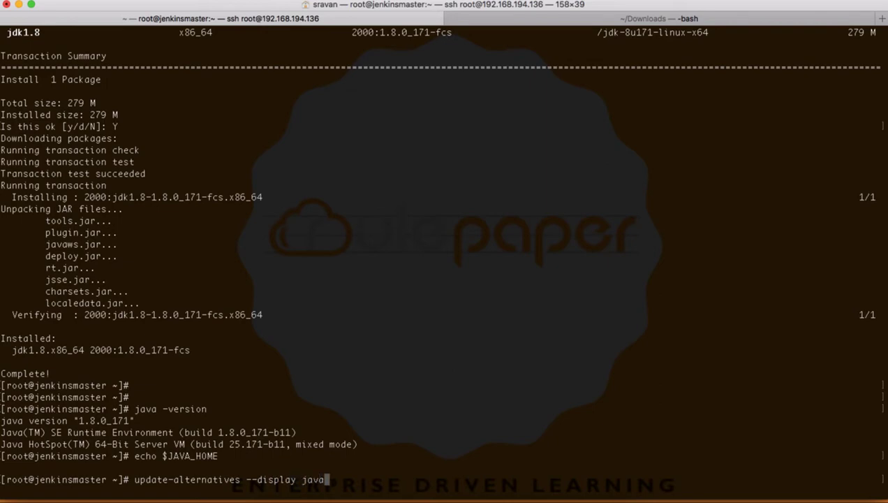
{"action": "key", "text": "Return"}
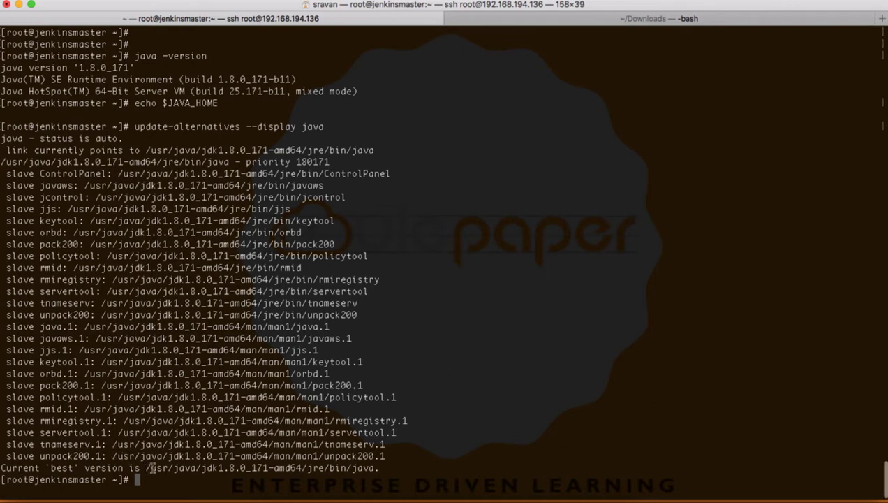
{"action": "left_click_drag", "start_coordinate": [146, 468], "coordinate": [324, 465]}
{"action": "key", "text": "super+c"}
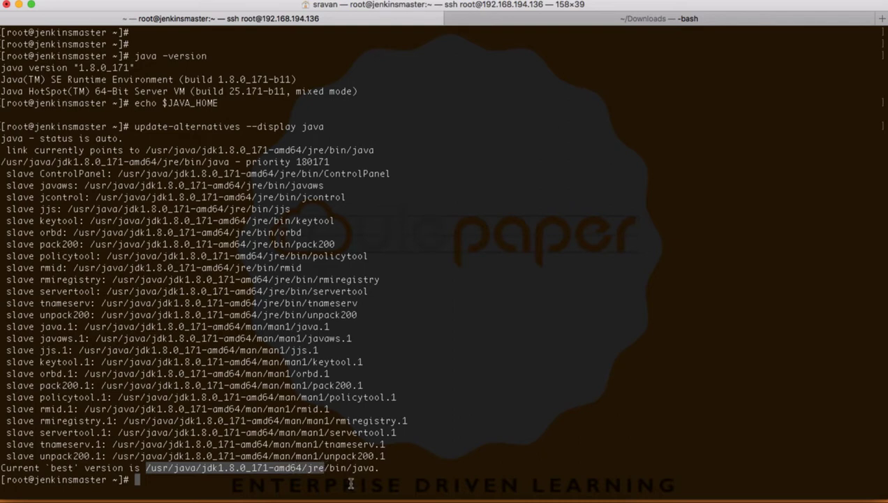
Open .bash_profile in vi and add export JAVA_HOME=/usr/java/jdk1.8.0_171-amd64/jre on the empty line above PATH
{"action": "type", "text": "vi ."}
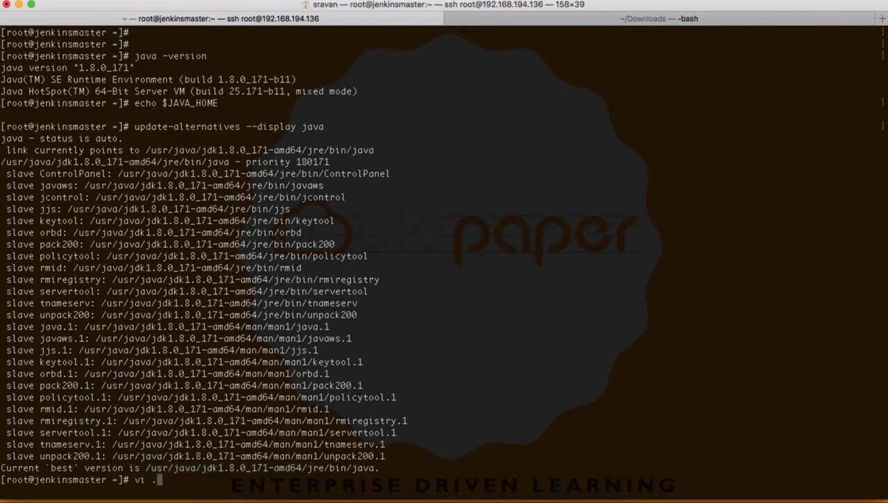
{"action": "type", "text": "bash_profile"}
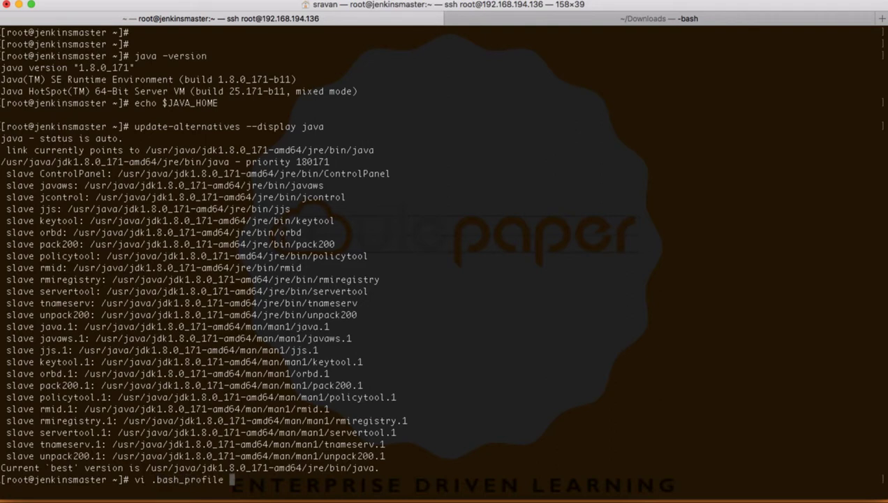
{"action": "key", "text": "Return"}
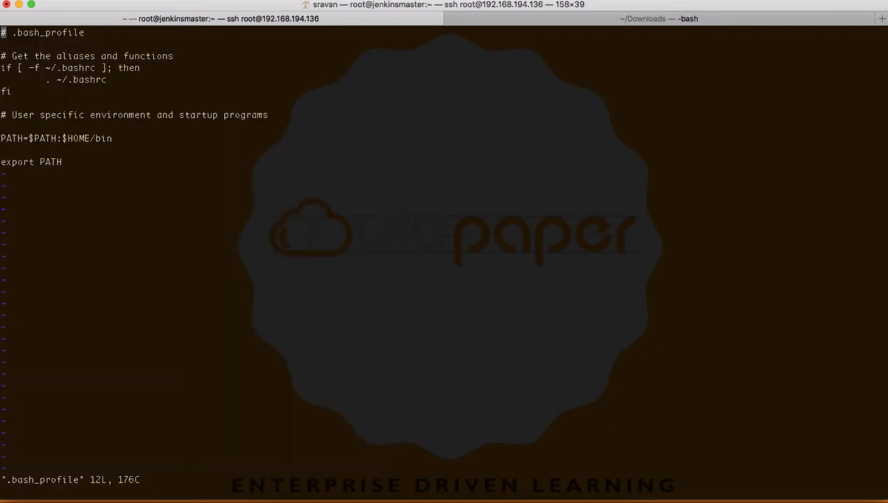
{"action": "key", "text": "Down"}
{"action": "key", "text": "Down"}
{"action": "key", "text": "Down"}
{"action": "key", "text": "Down"}
{"action": "key", "text": "Down"}
{"action": "key", "text": "Down"}
{"action": "key", "text": "Down"}
{"action": "key", "text": "Down"}
{"action": "type", "text": "i"}
{"action": "type", "text": "e"}
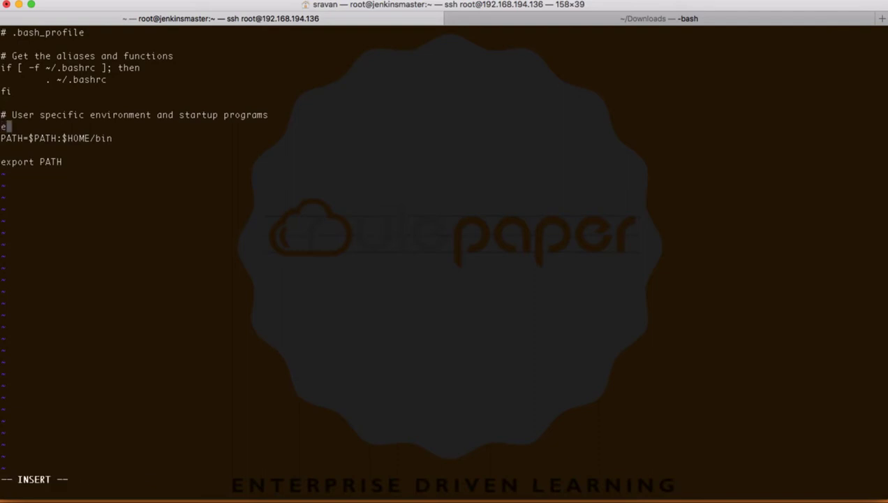
{"action": "type", "text": "xport JAVA_HOME"}
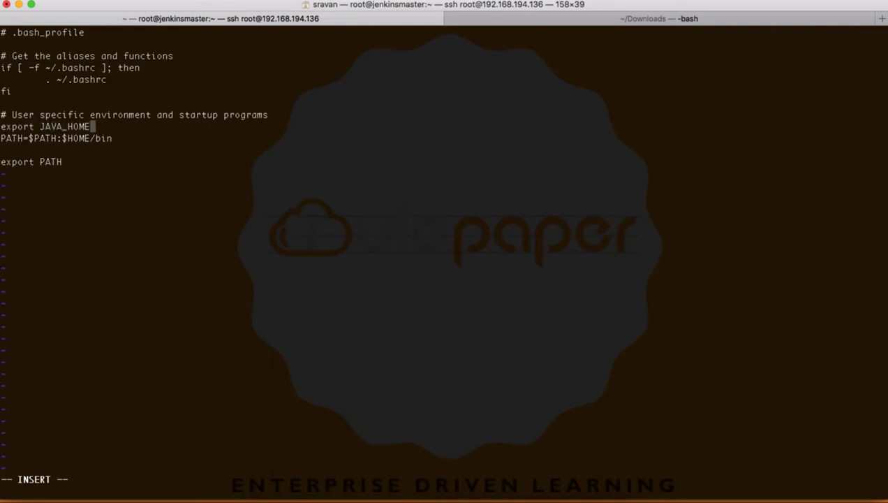
{"action": "type", "text": "="}
{"action": "key", "text": "super+v"}
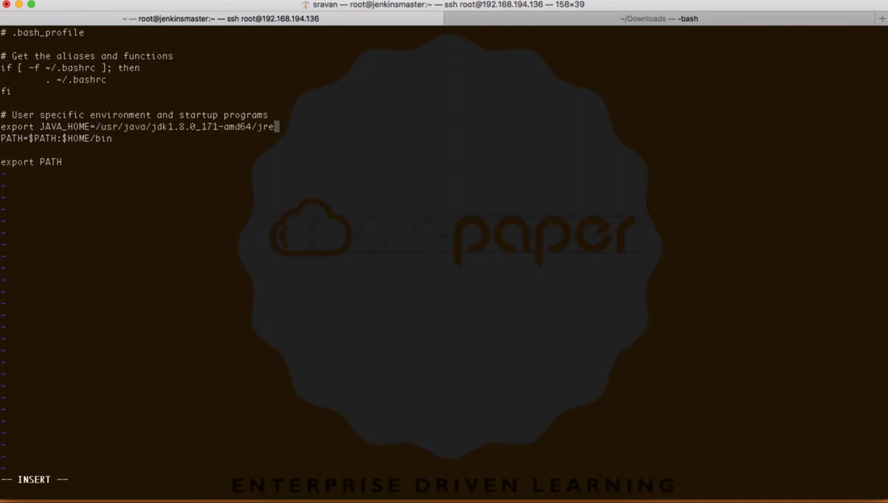
Append :$JAVA_HOME/bin to the PATH line in .bash_profile, then save the file and quit vi
{"action": "key", "text": "Down"}
{"action": "type", "text": ":$JAVA_HOME"}
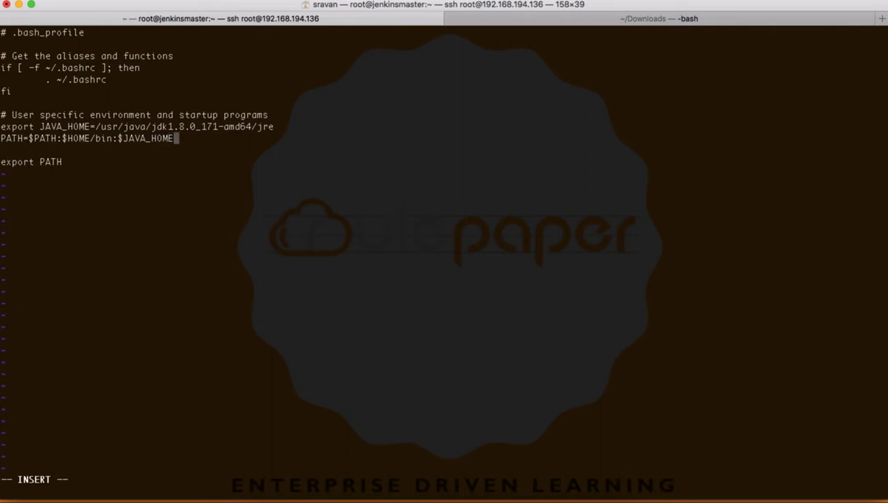
{"action": "type", "text": "/bin"}
{"action": "key", "text": "Escape"}
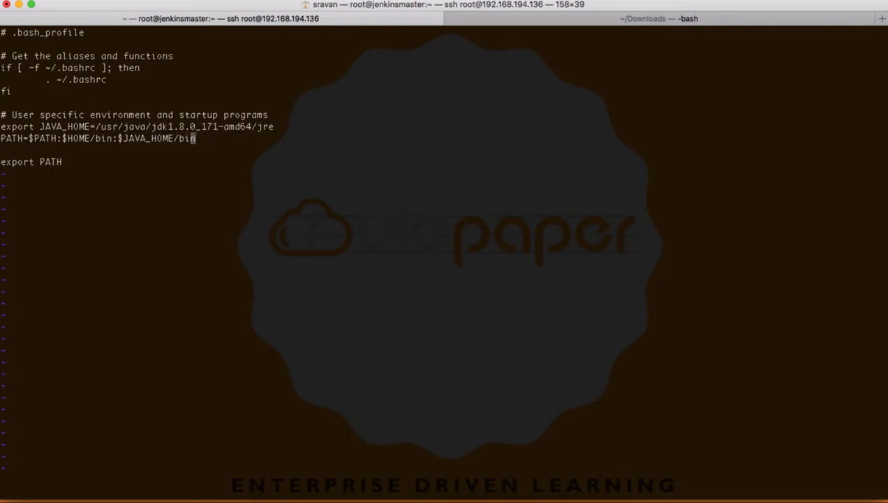
{"action": "type", "text": ":wq!"}
{"action": "key", "text": "Return"}
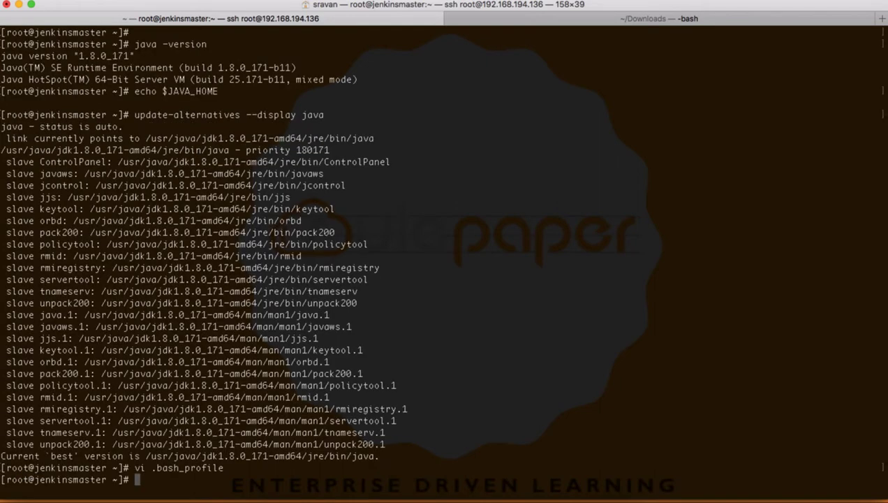
{"action": "type", "text": "exit"}
{"action": "key", "text": "Return"}
{"action": "key", "text": "Up"}
{"action": "key", "text": "Return"}
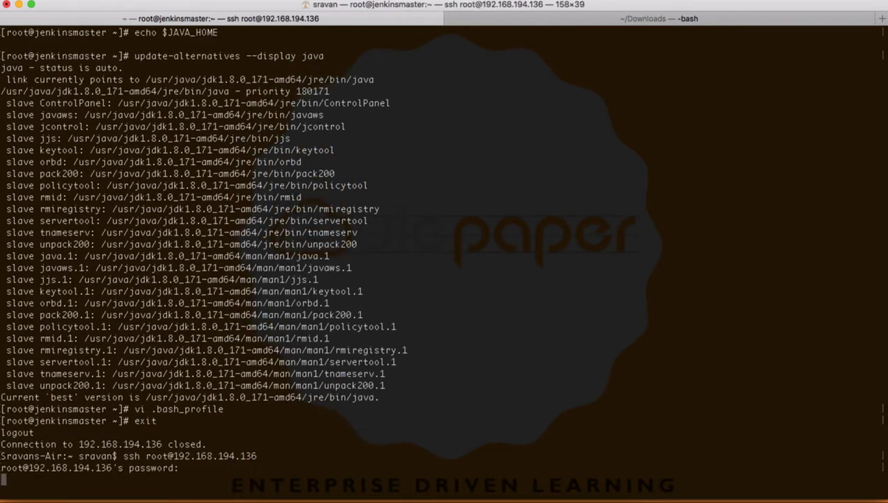
{"action": "key", "text": "Return"}
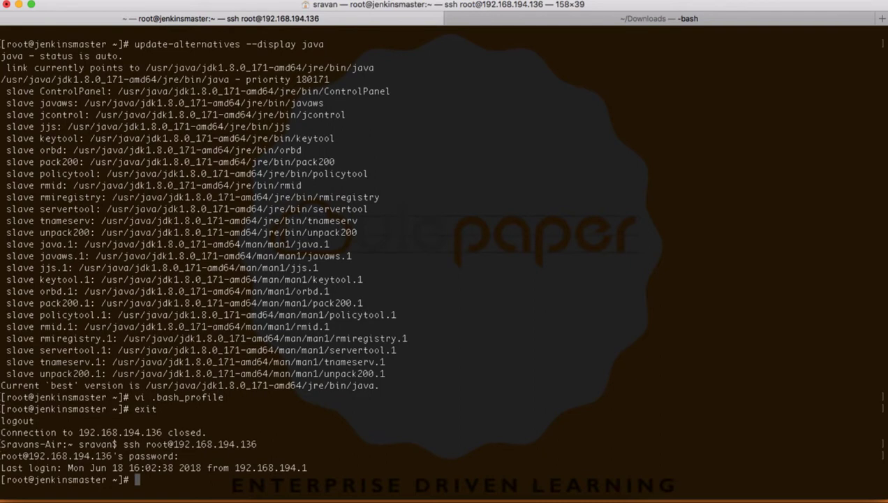
{"action": "type", "text": "echo $JAVA_HOME"}
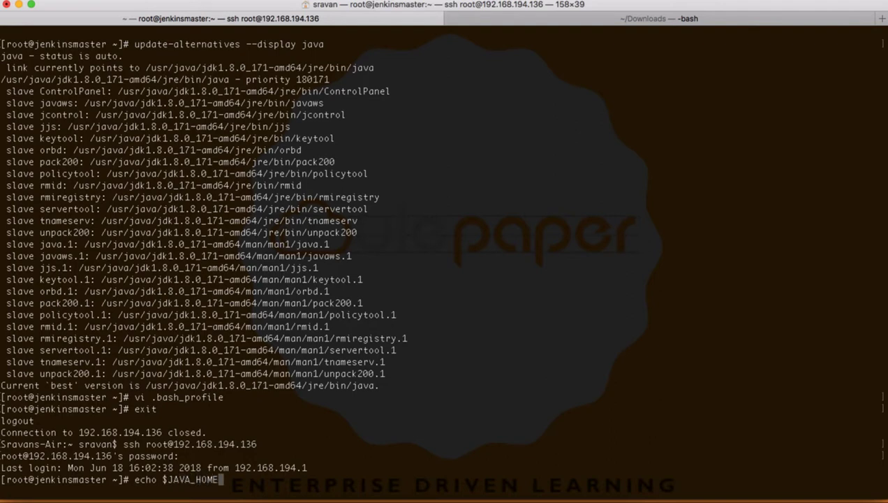
{"action": "key", "text": "Return"}
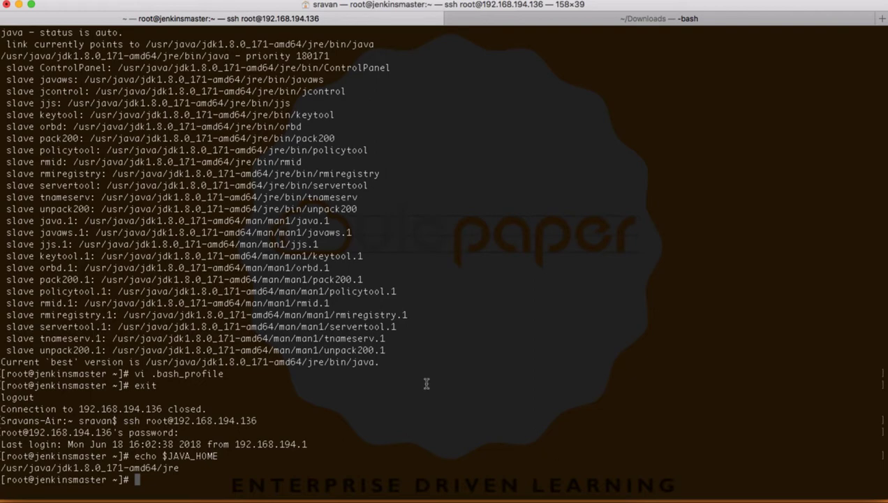
Switch to Google Chrome, load the instructor's Blogspot site and open the post "Installation and Setup Jenkins on Centos 7.x"
{"action": "left_click", "coordinate": [363, 497]}
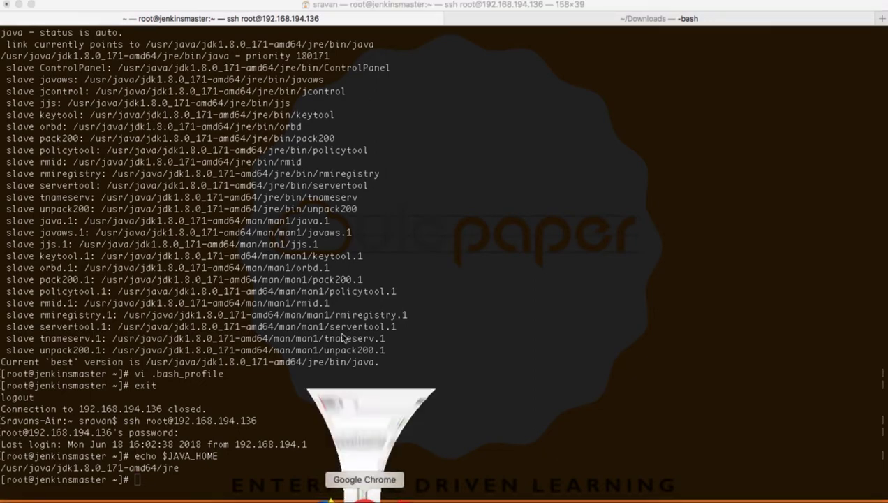
{"action": "type", "text": "sravancloudarch.blogspot.com"}
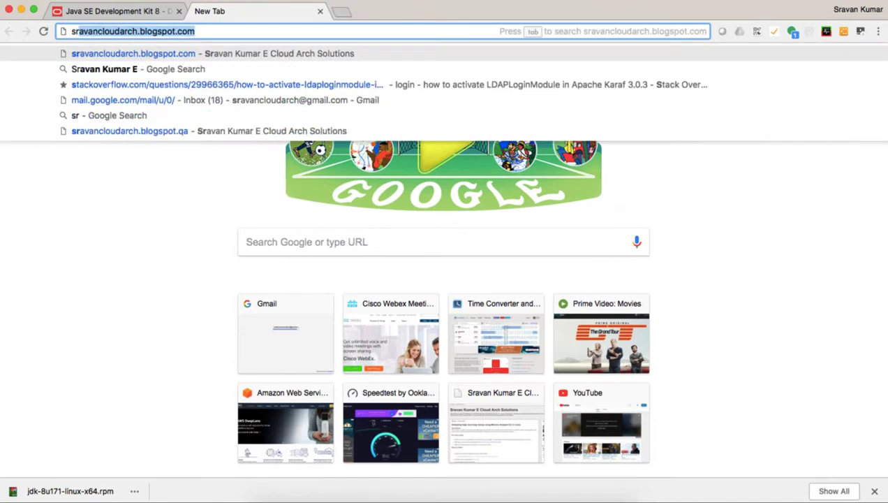
{"action": "key", "text": "Return"}
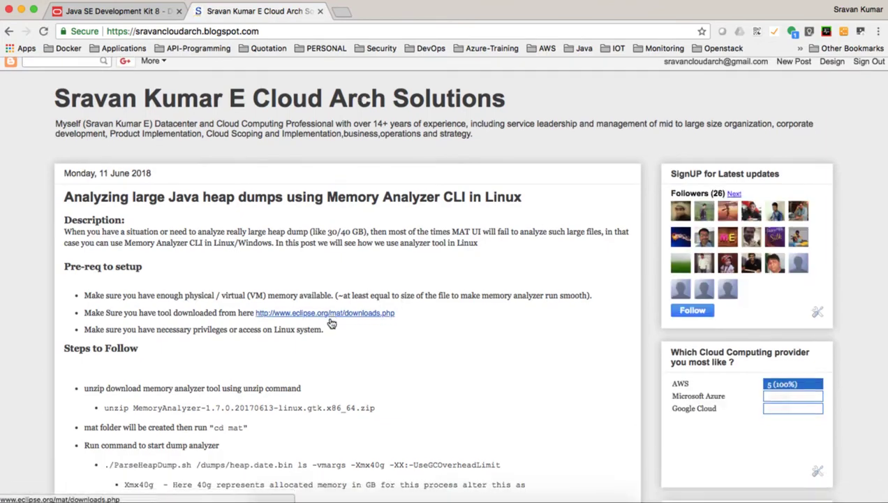
{"action": "scroll", "coordinate": [331, 321], "scroll_direction": "down", "scroll_amount": 20}
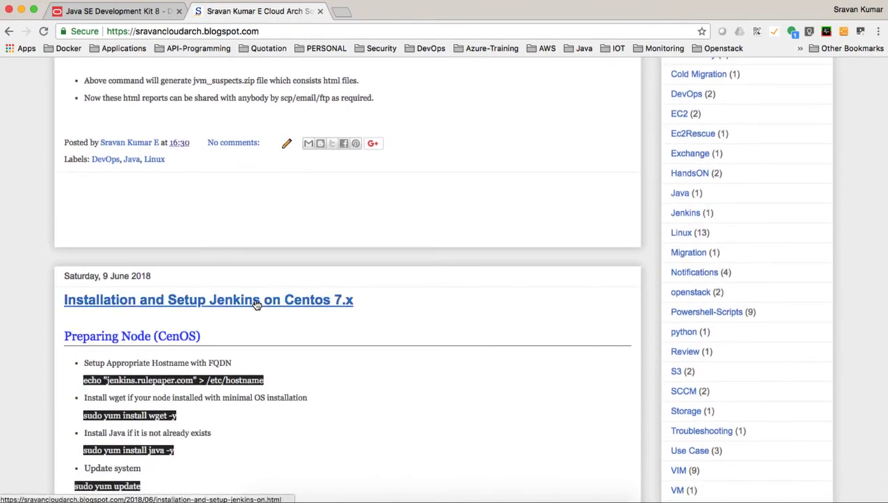
{"action": "left_click", "coordinate": [256, 301]}
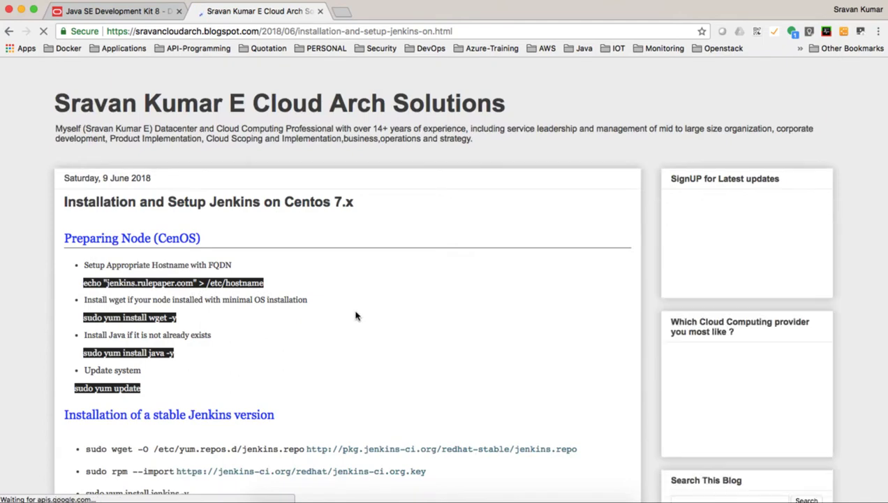
Review the post's Preparing Node commands for setting the hostname, installing wget and installing Java
{"action": "scroll", "coordinate": [357, 314], "scroll_direction": "down", "scroll_amount": 5}
{"action": "scroll", "coordinate": [355, 316], "scroll_direction": "up", "scroll_amount": 2}
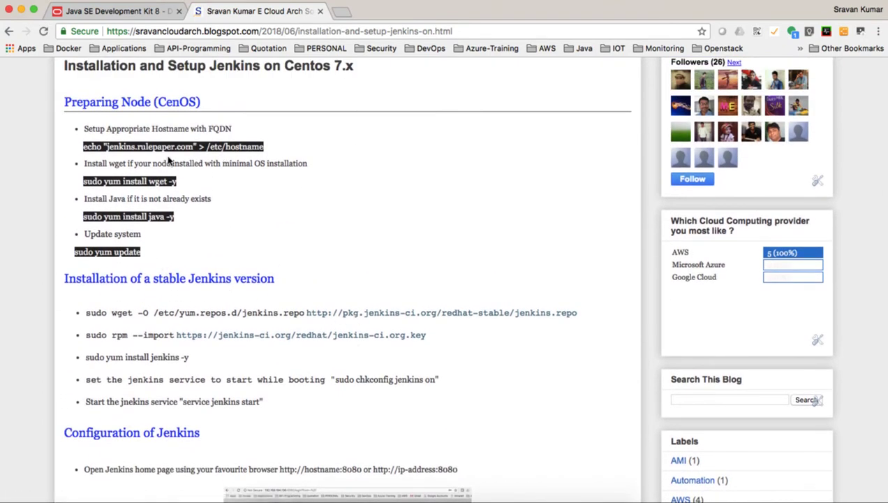
{"action": "left_click_drag", "start_coordinate": [104, 147], "coordinate": [175, 150]}
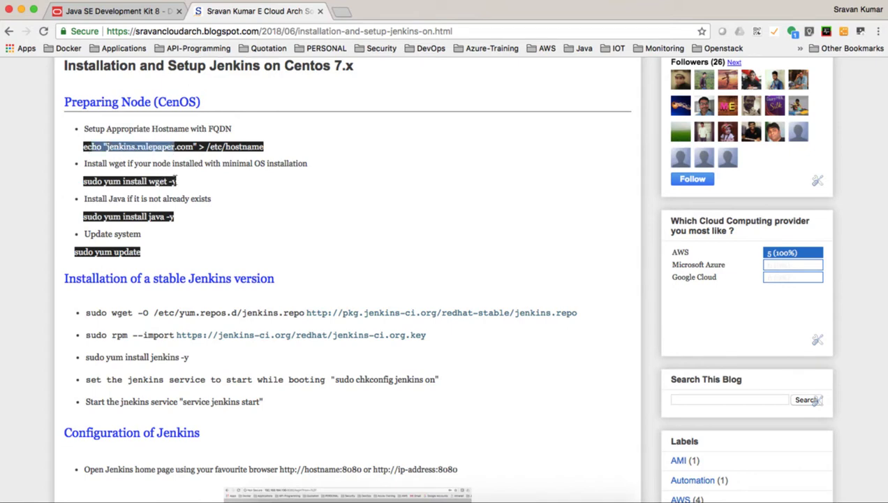
{"action": "left_click_drag", "start_coordinate": [177, 182], "coordinate": [102, 180]}
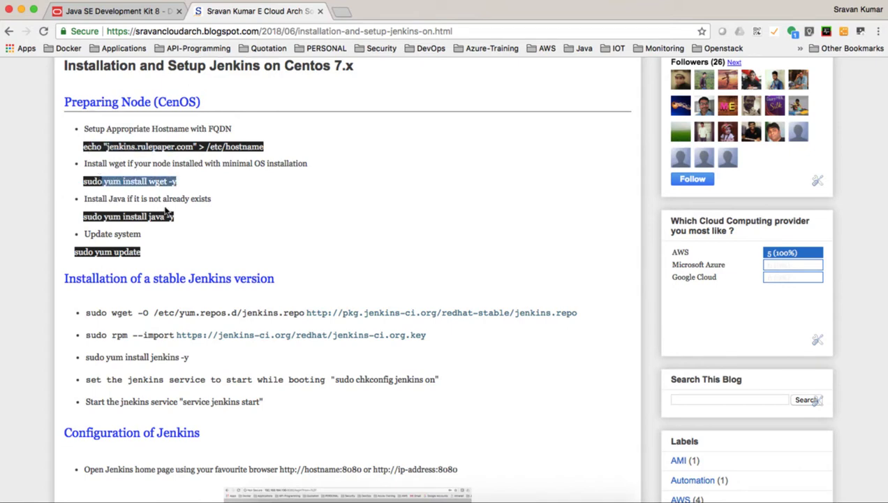
{"action": "left_click_drag", "start_coordinate": [175, 217], "coordinate": [105, 216]}
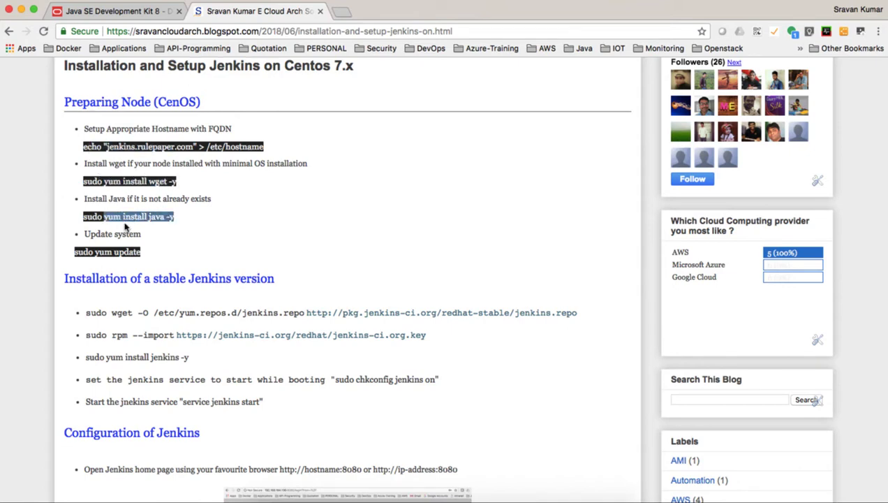
Switch to the terminal and run wget without arguments to check whether it is installed
{"action": "key", "text": "super+Tab"}
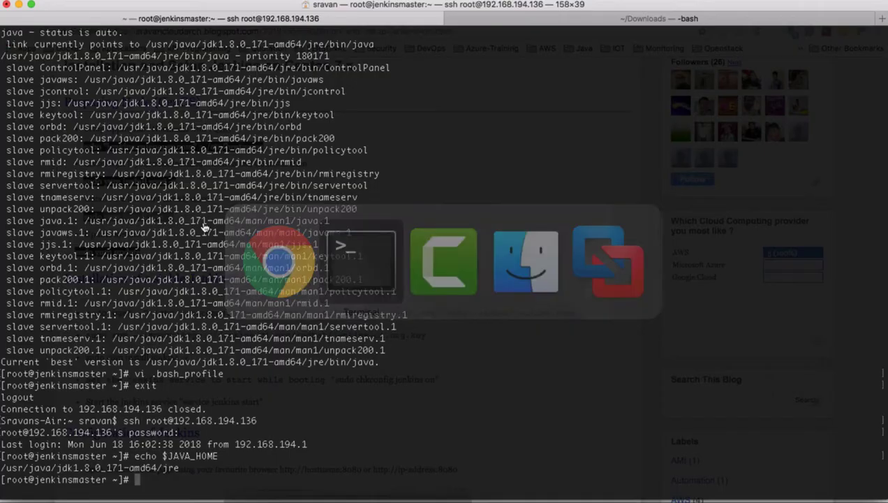
{"action": "type", "text": "wget"}
{"action": "key", "text": "Return"}
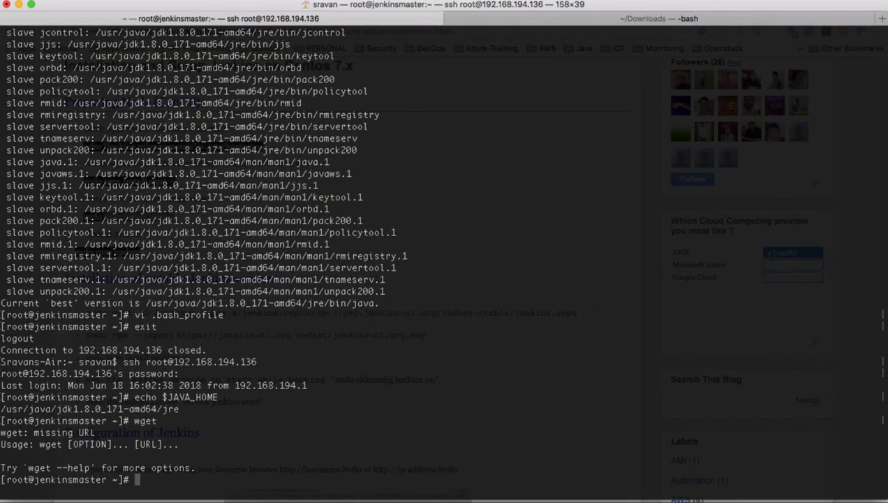
Return to the Jenkins post in Google Chrome and review the sudo yum update command under Update system
{"action": "key", "text": "super+Tab"}
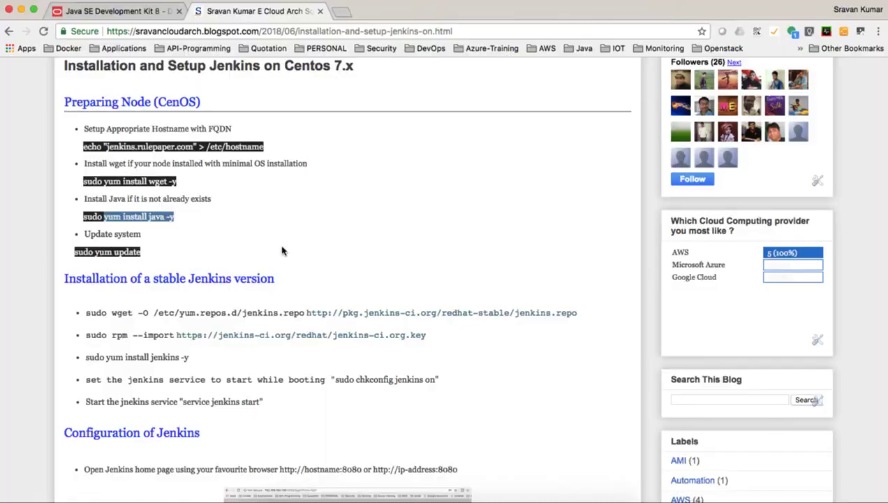
{"action": "scroll", "coordinate": [321, 265], "scroll_direction": "down", "scroll_amount": 1}
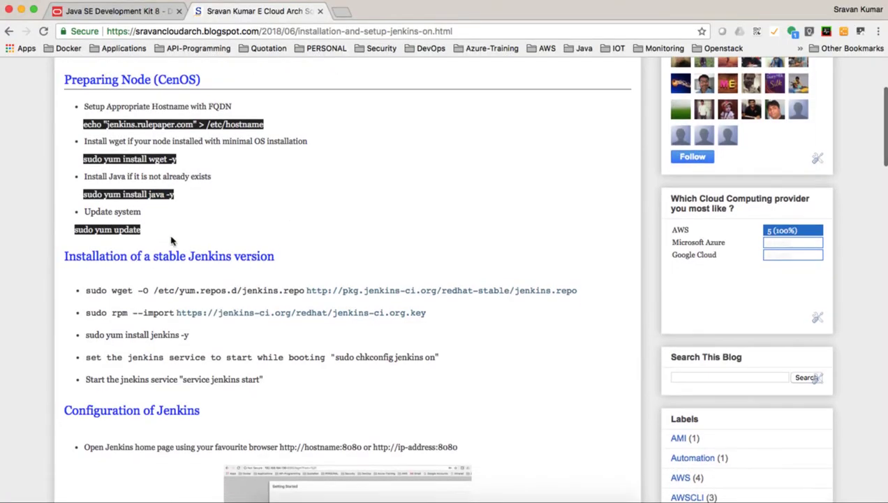
{"action": "left_click_drag", "start_coordinate": [146, 230], "coordinate": [73, 231]}
{"action": "left_click", "coordinate": [264, 221]}
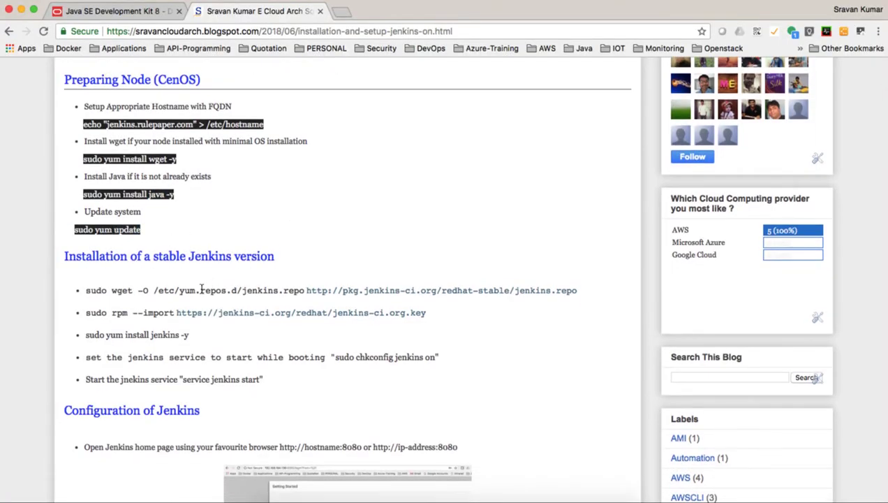
Copy the post's wget command without sudo and run it in the terminal to download jenkins.repo into /etc/yum.repos.d
{"action": "scroll", "coordinate": [202, 289], "scroll_direction": "down", "scroll_amount": 2}
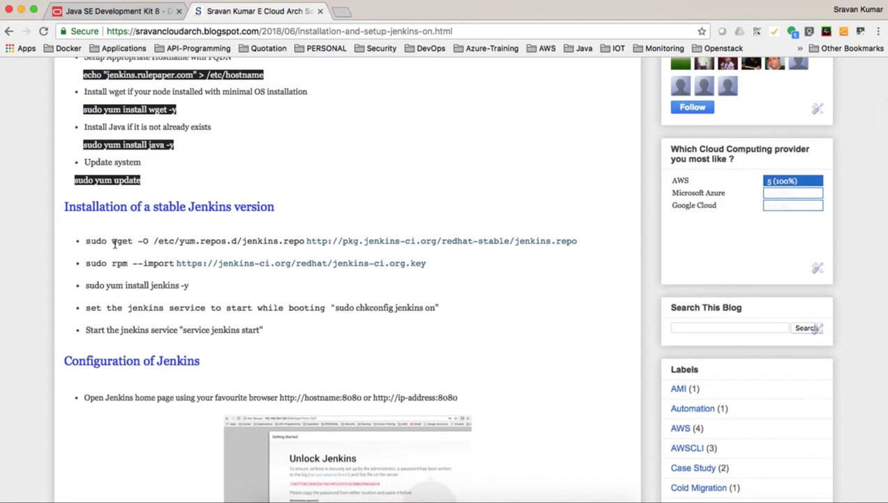
{"action": "left_click_drag", "start_coordinate": [110, 241], "coordinate": [559, 250]}
{"action": "key", "text": "super+c"}
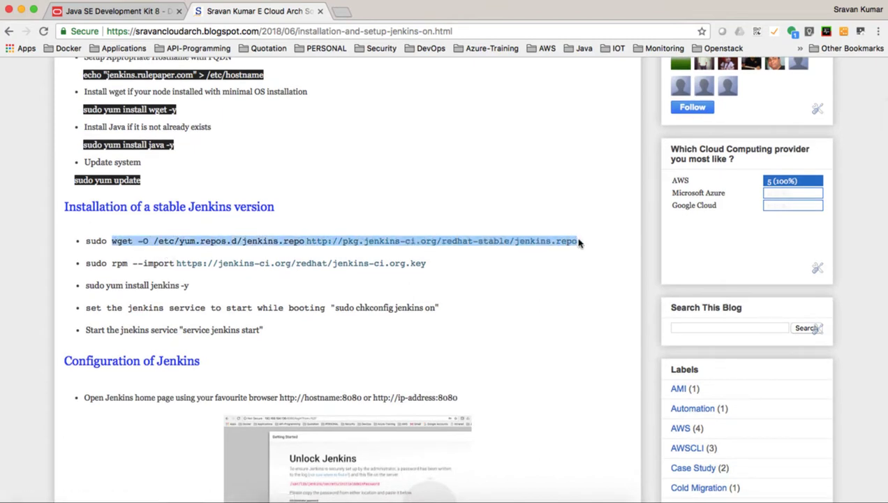
{"action": "key", "text": "super+Tab"}
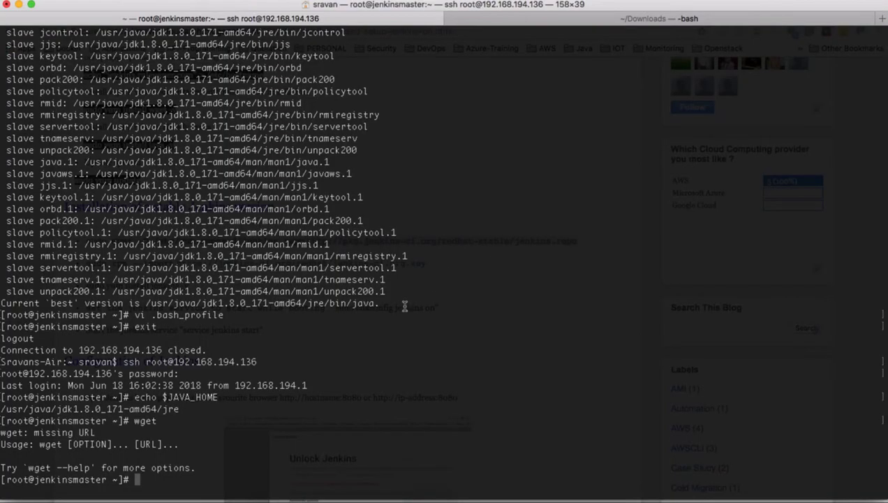
{"action": "key", "text": "super+v"}
{"action": "key", "text": "Return"}
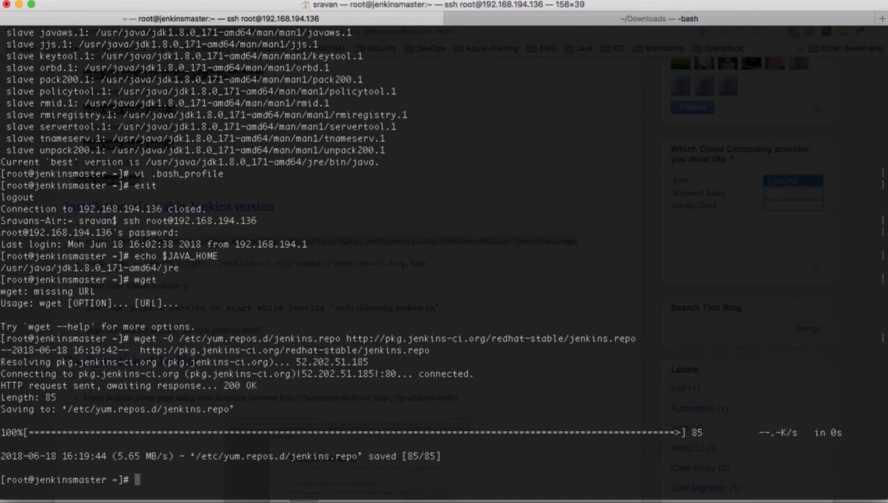
List the files in root's home directory and check the jenkins.repo output path in the wget command
{"action": "type", "text": "ll"}
{"action": "key", "text": "Return"}
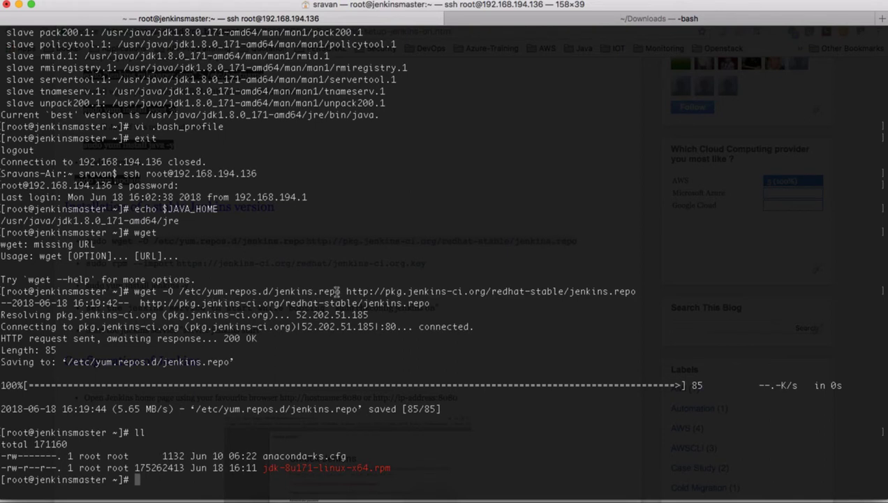
{"action": "left_click_drag", "start_coordinate": [340, 291], "coordinate": [179, 292]}
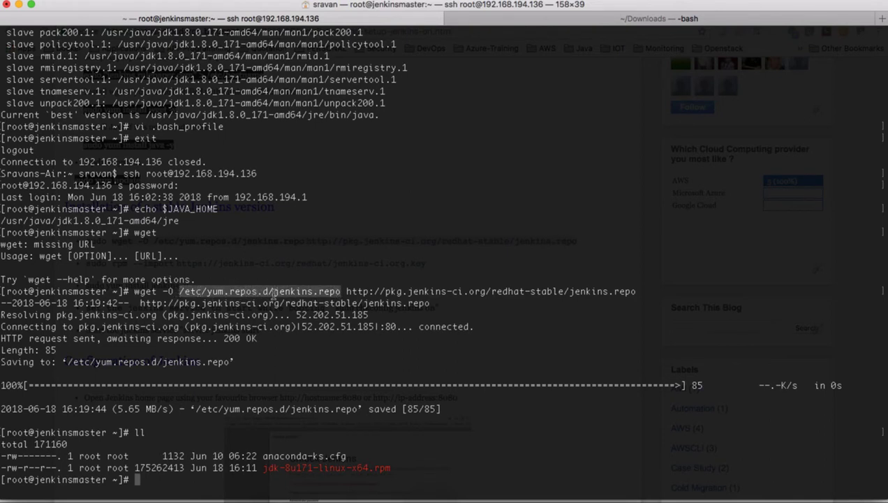
Copy the post's rpm --import command without sudo from Google Chrome and run it in the terminal to import jenkins-ci.org.key
{"action": "key", "text": "super+Tab"}
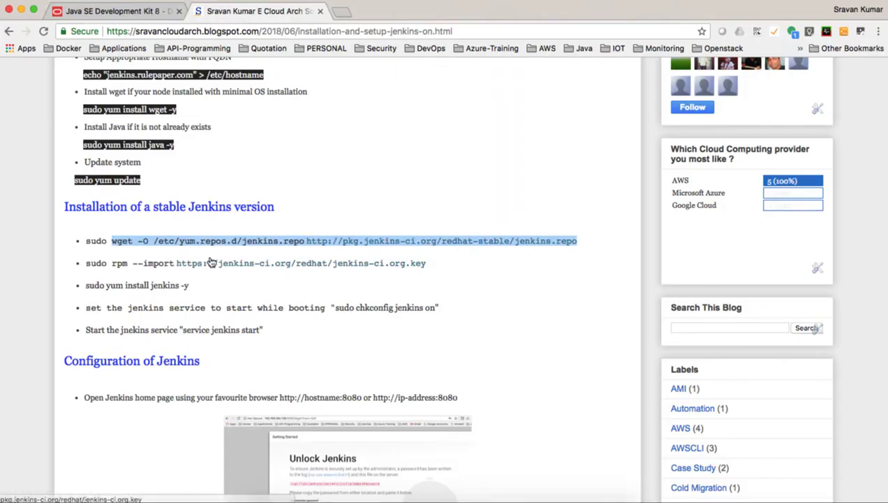
{"action": "left_click", "coordinate": [109, 263]}
{"action": "left_click_drag", "start_coordinate": [109, 264], "coordinate": [443, 273]}
{"action": "key", "text": "super+c"}
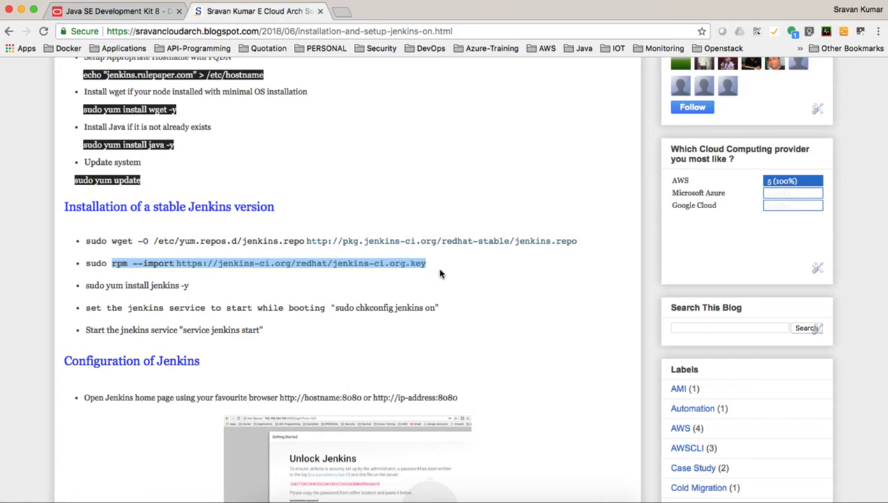
{"action": "key", "text": "super+Tab"}
{"action": "key", "text": "super+v"}
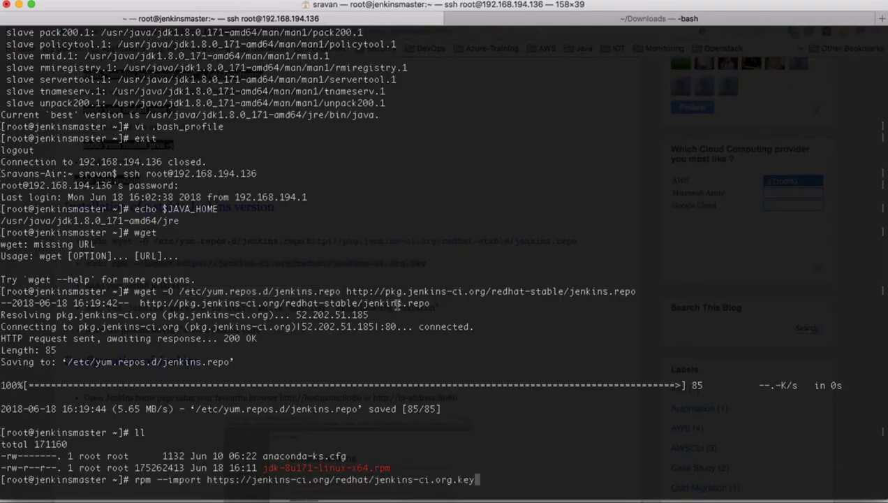
{"action": "key", "text": "Return"}
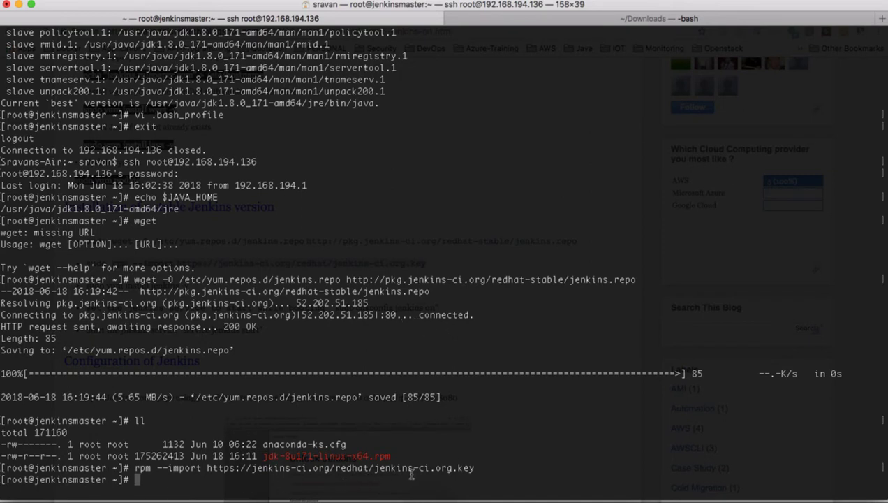
Copy yum install jenkins -y from the post in Google Chrome and run it in the cleared terminal to install Jenkins
{"action": "key", "text": "super+Tab"}
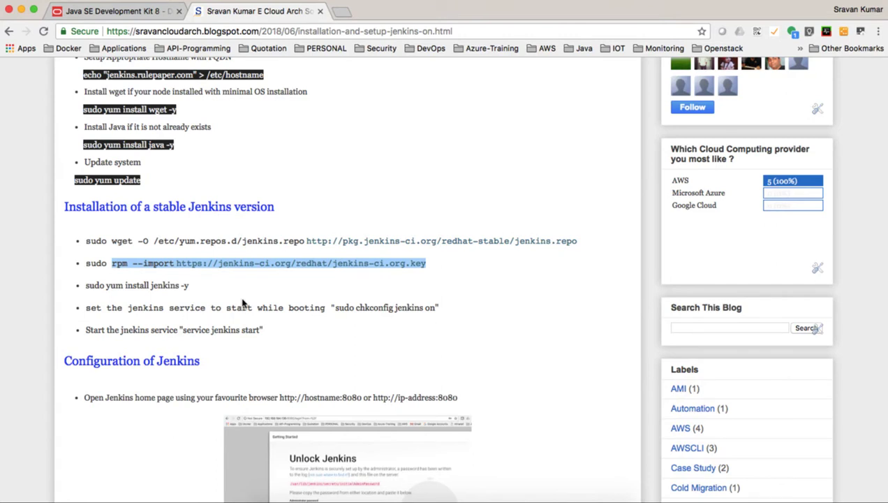
{"action": "left_click", "coordinate": [199, 292]}
{"action": "left_click_drag", "start_coordinate": [190, 286], "coordinate": [106, 286]}
{"action": "key", "text": "super+c"}
{"action": "key", "text": "super+Tab"}
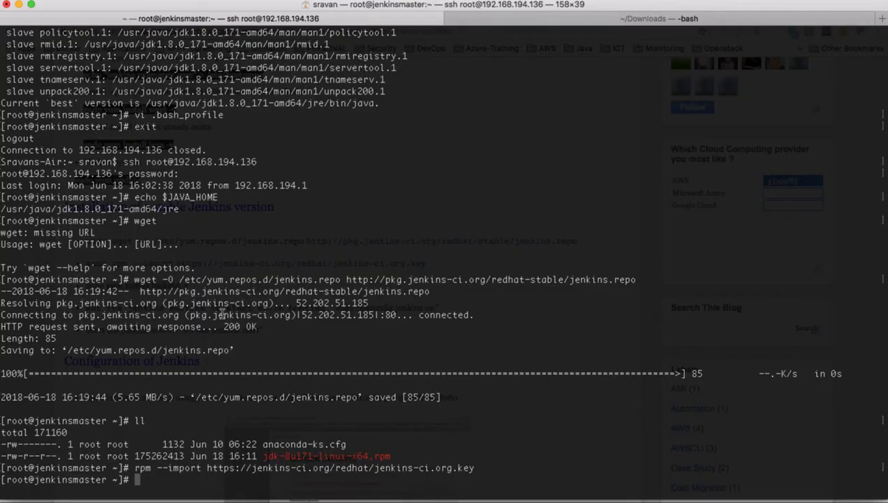
{"action": "key", "text": "super+k"}
{"action": "key", "text": "super+v"}
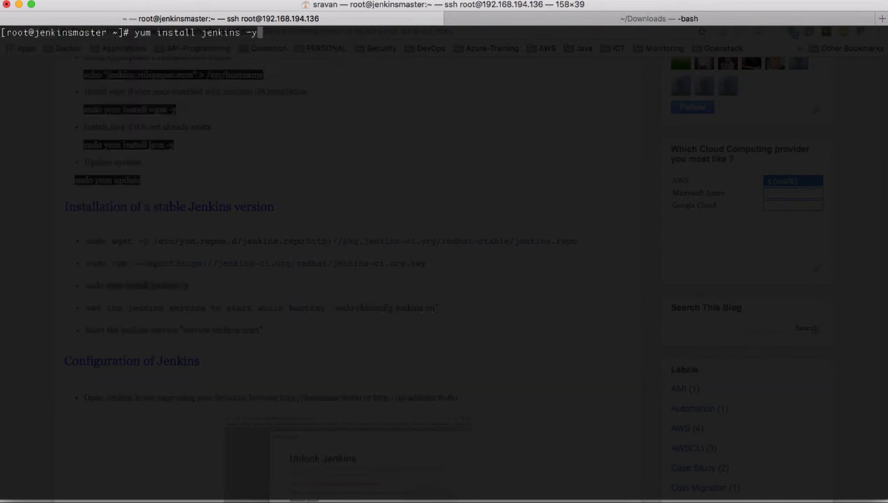
{"action": "key", "text": "Return"}
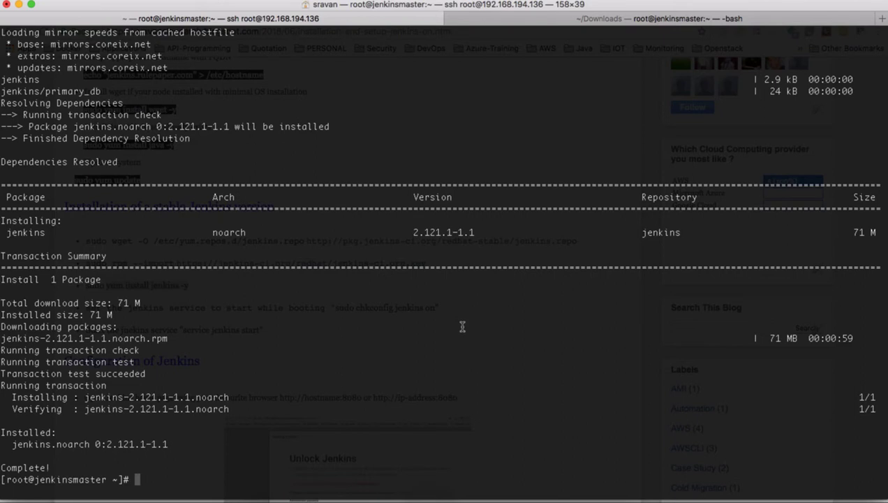
Enable the Jenkins service at boot with chkconfig jenkins on
{"action": "type", "text": "chkconfig"}
{"action": "type", "text": "jenkins"}
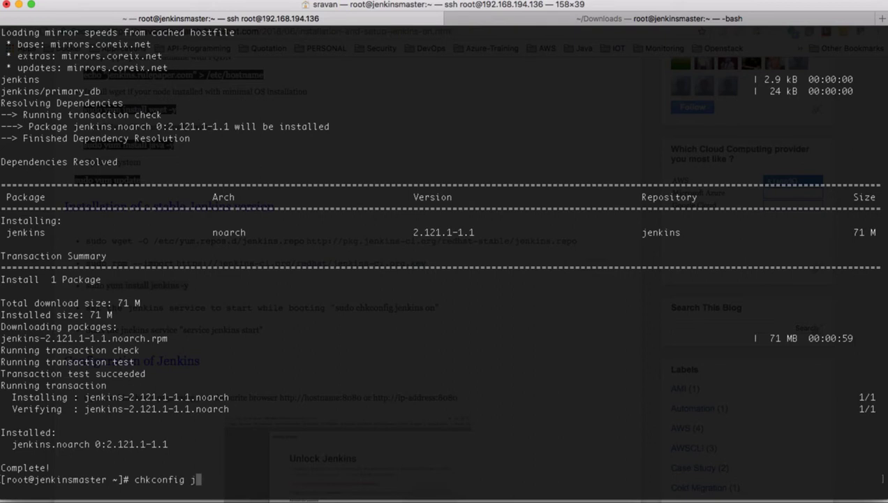
{"action": "type", "text": " on"}
{"action": "key", "text": "Return"}
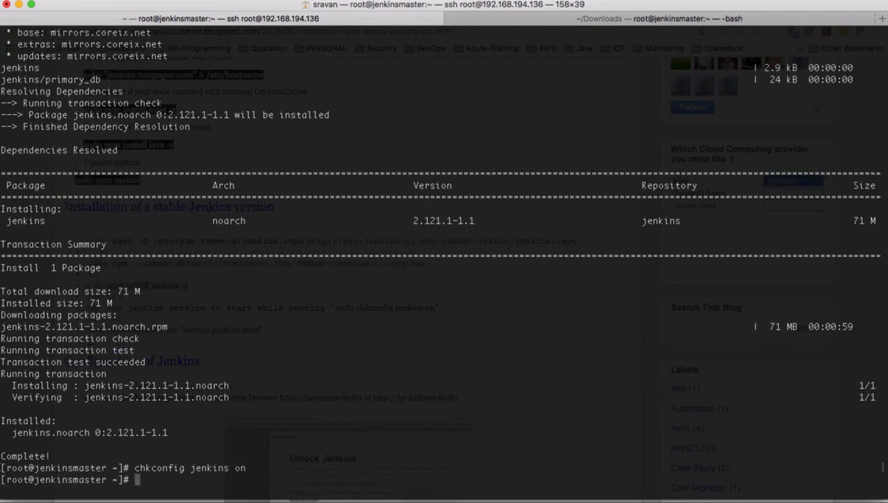
Start the Jenkins service with service jenkins start
{"action": "type", "text": "service "}
{"action": "type", "text": "jenkins"}
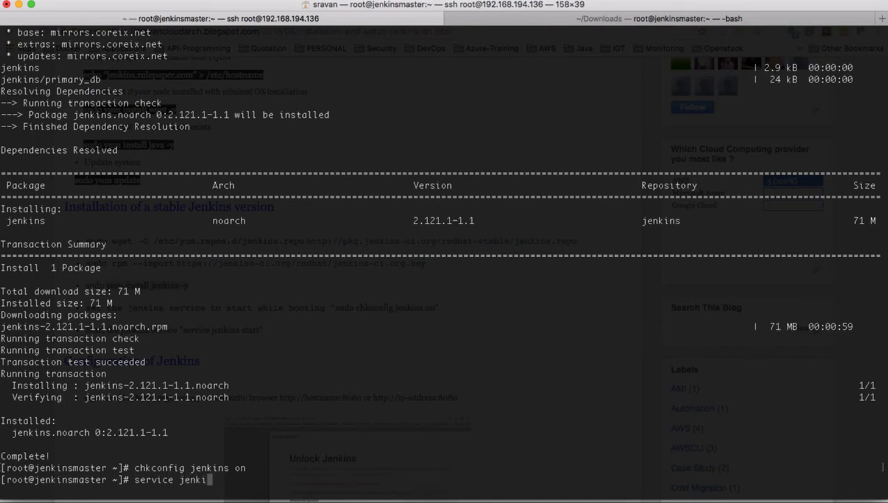
{"action": "type", "text": " start"}
{"action": "key", "text": "Return"}
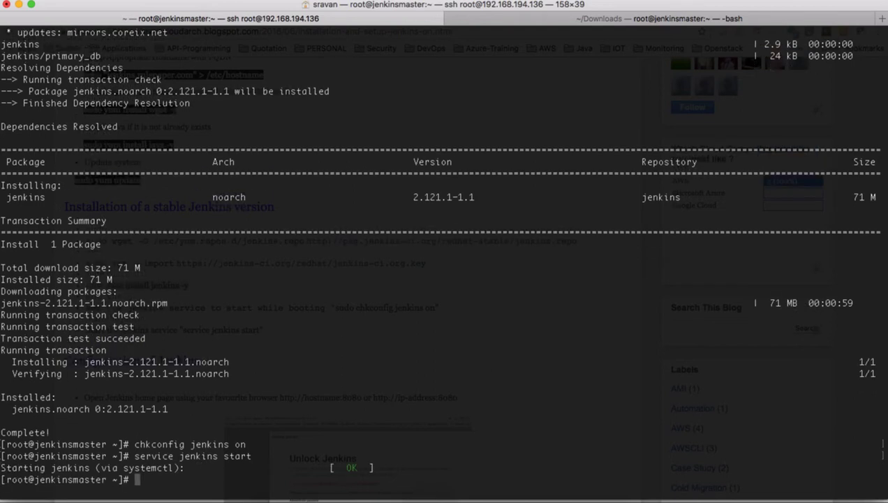
Check the Jenkins service's state with service jenkins status
{"action": "key", "text": "Up"}
{"action": "key", "text": "BackSpace"}
{"action": "key", "text": "BackSpace"}
{"action": "key", "text": "BackSpace"}
{"action": "key", "text": "BackSpace"}
{"action": "key", "text": "BackSpace"}
{"action": "type", "text": "status"}
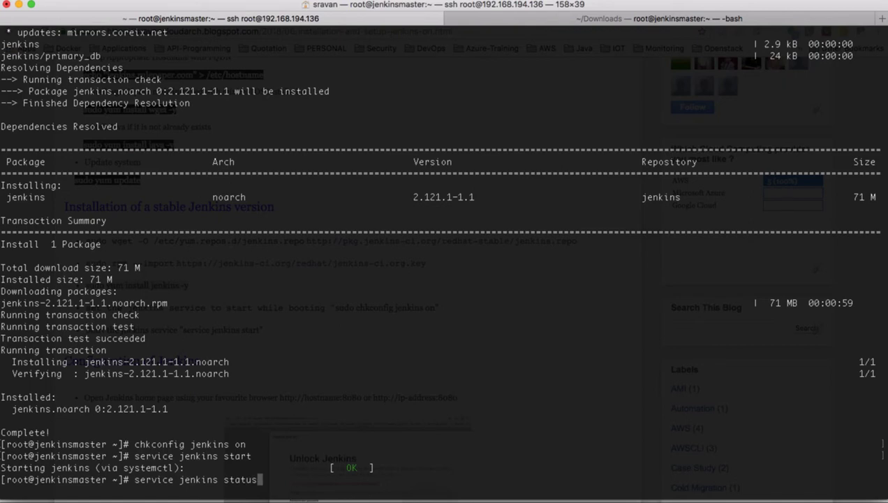
{"action": "key", "text": "Return"}
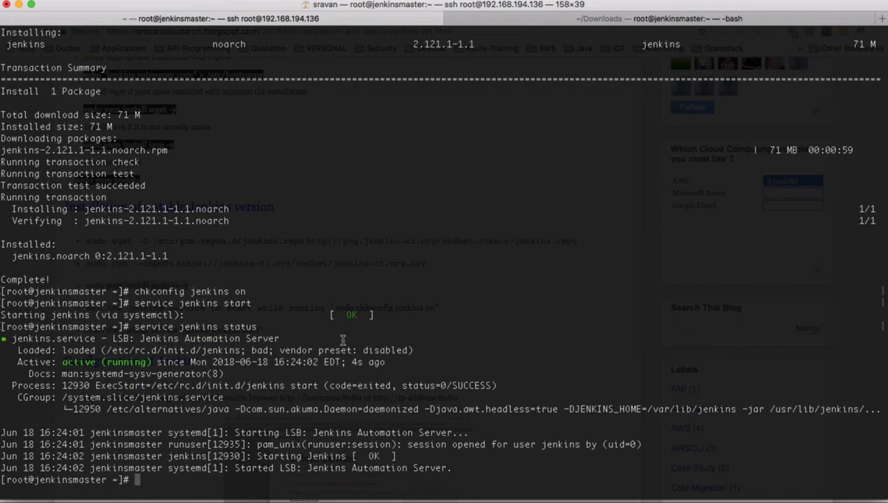
Switch to Google Chrome and open jenkinsmaster.rulepaper.com:8080 in a new tab
{"action": "key", "text": "super+Tab"}
{"action": "key", "text": "super+Tab"}
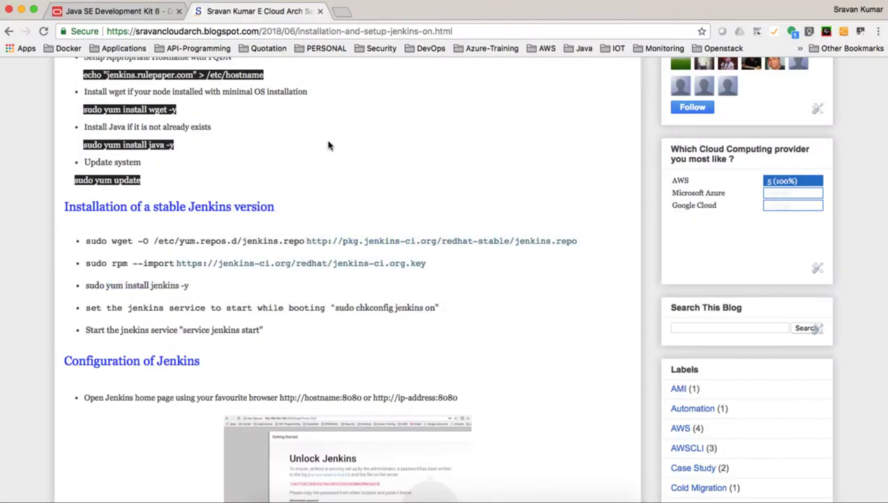
{"action": "left_click", "coordinate": [341, 12]}
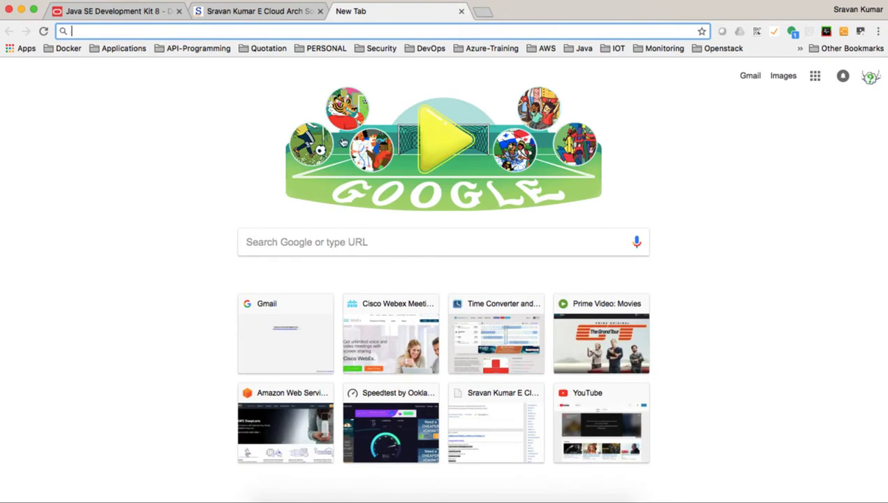
{"action": "type", "text": "jenkins"}
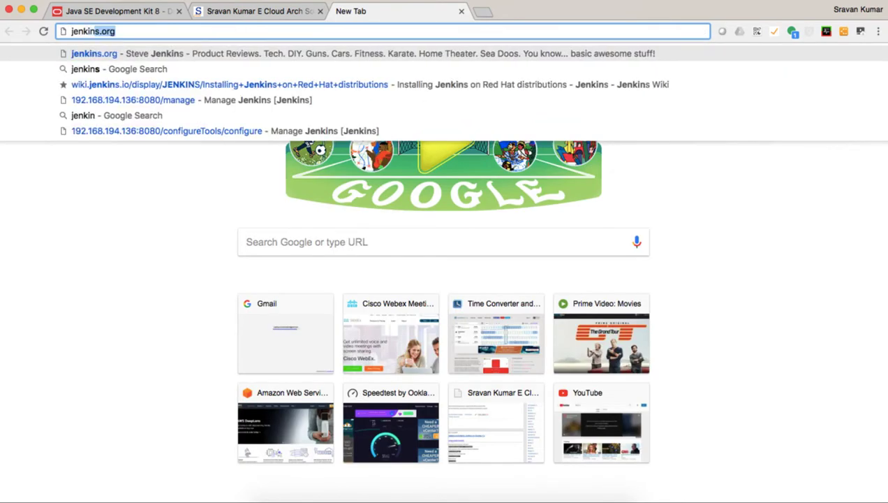
{"action": "type", "text": "master"}
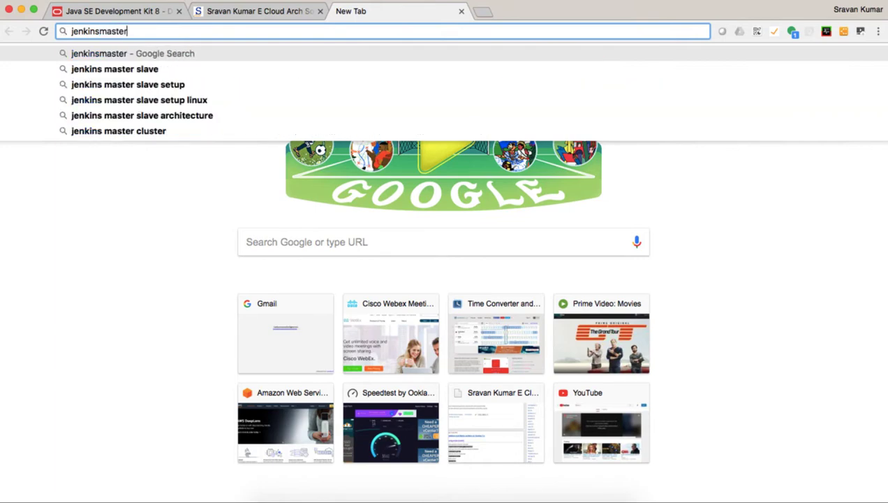
{"action": "type", "text": ".rulepape"}
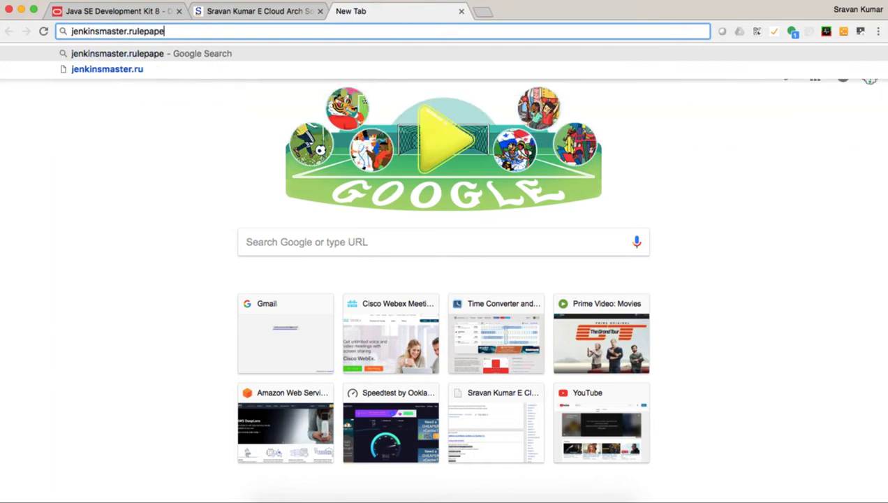
{"action": "type", "text": "r.com:"}
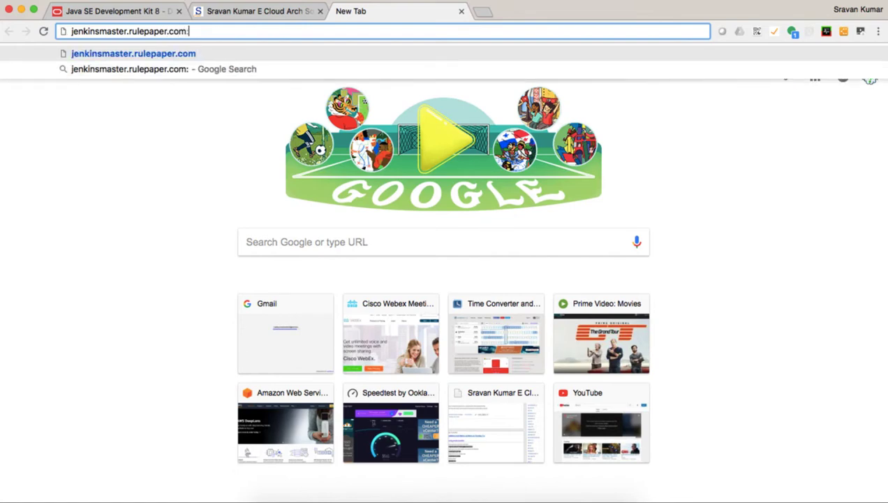
{"action": "type", "text": "8080"}
{"action": "key", "text": "Return"}
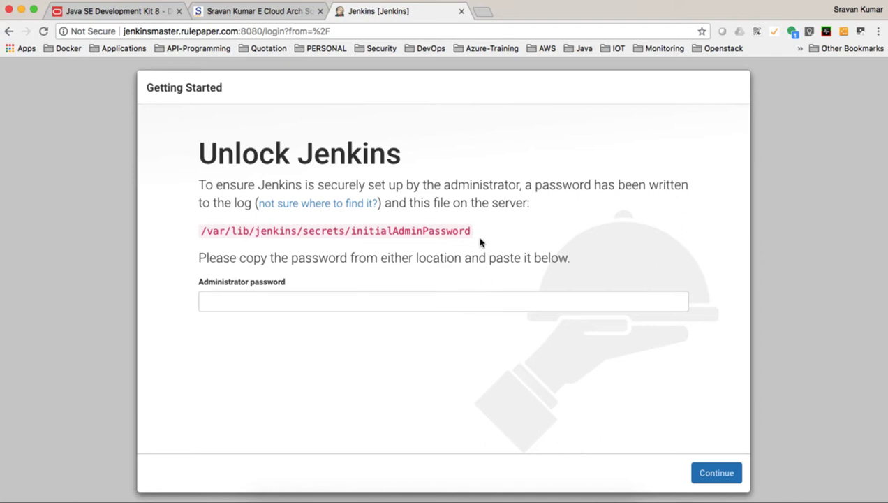
Copy the /var/lib/jenkins/secrets/initialAdminPassword path from the Unlock Jenkins page and display that file with cat in the terminal
{"action": "left_click_drag", "start_coordinate": [472, 232], "coordinate": [201, 232]}
{"action": "key", "text": "super+c"}
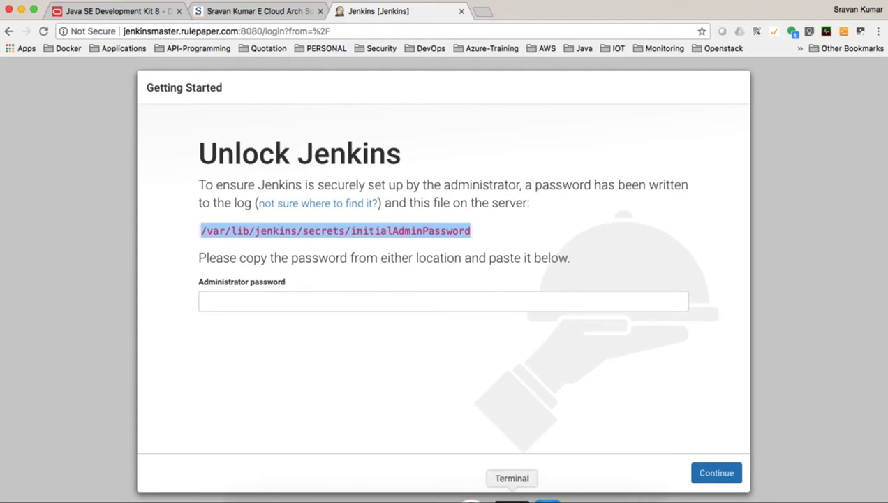
{"action": "left_click", "coordinate": [518, 495]}
{"action": "type", "text": "cat"}
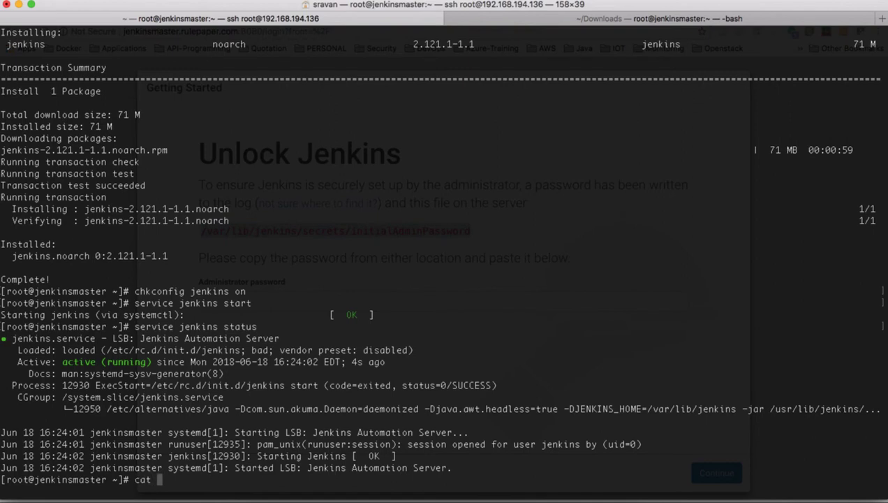
{"action": "key", "text": "super+v"}
{"action": "key", "text": "Return"}
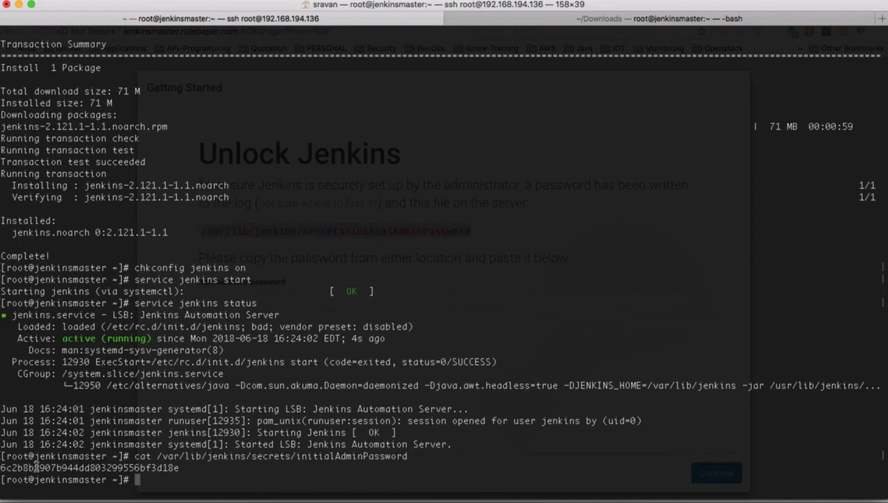
Copy the initial admin password from the terminal into the Administrator password field in Google Chrome and continue to unlock Jenkins
{"action": "double_click", "coordinate": [111, 467]}
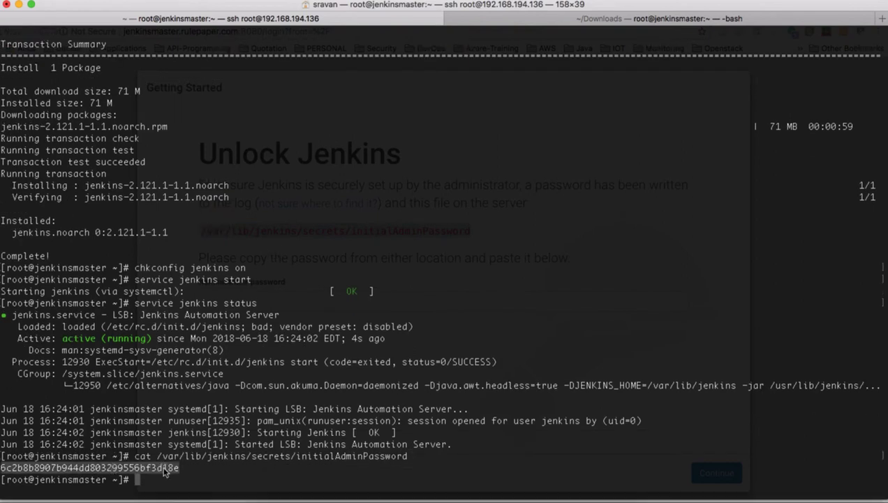
{"action": "key", "text": "super+Tab"}
{"action": "left_click", "coordinate": [311, 299]}
{"action": "key", "text": "super+v"}
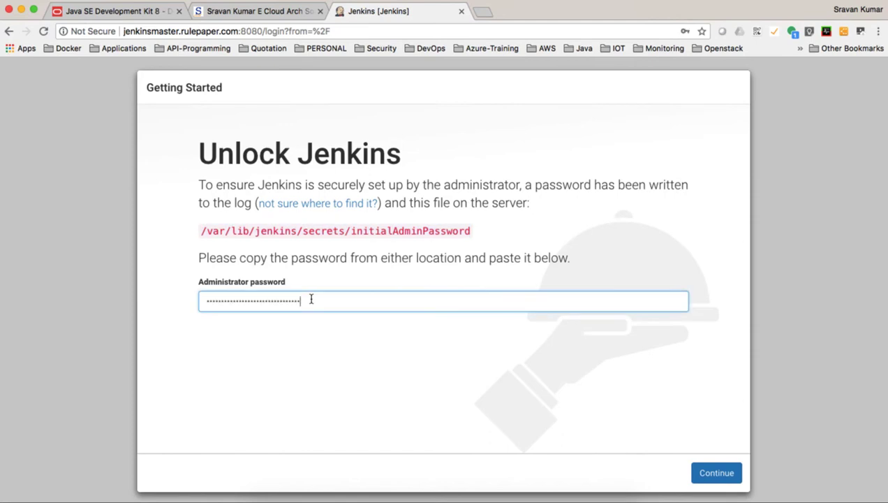
{"action": "left_click", "coordinate": [708, 475]}
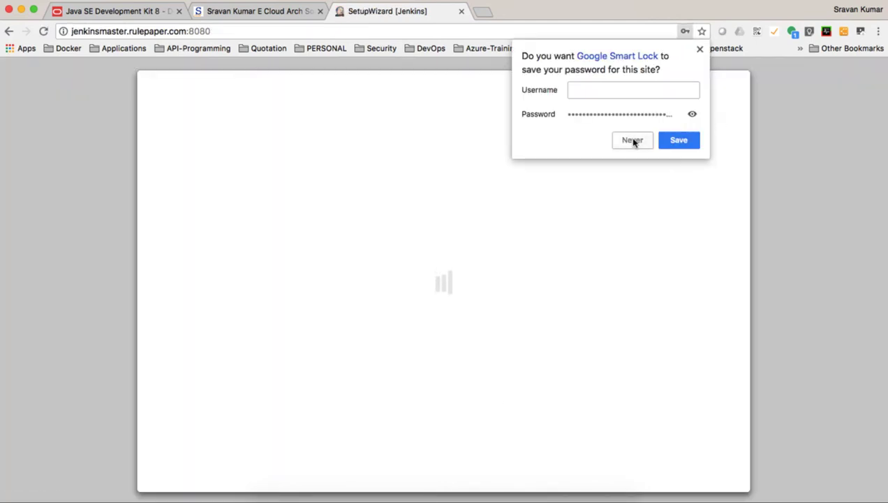
Decline saving the password for this site and install the suggested Jenkins plugins
{"action": "left_click", "coordinate": [632, 141]}
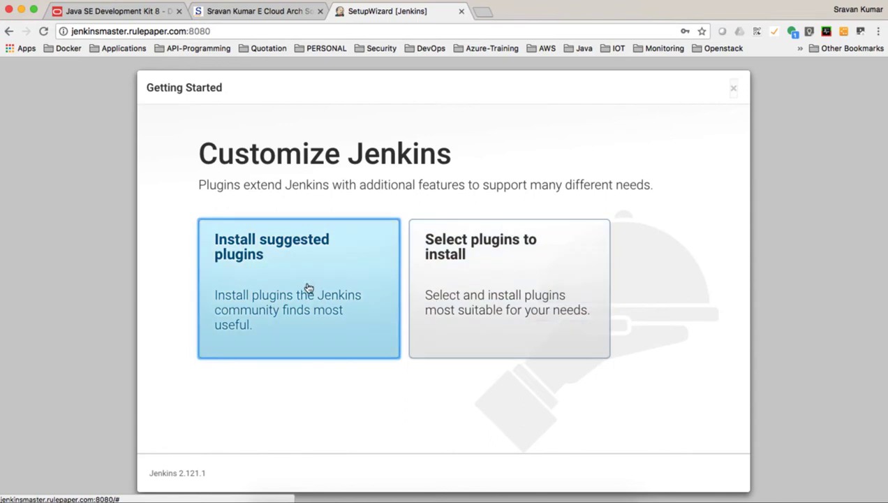
{"action": "left_click", "coordinate": [327, 296]}
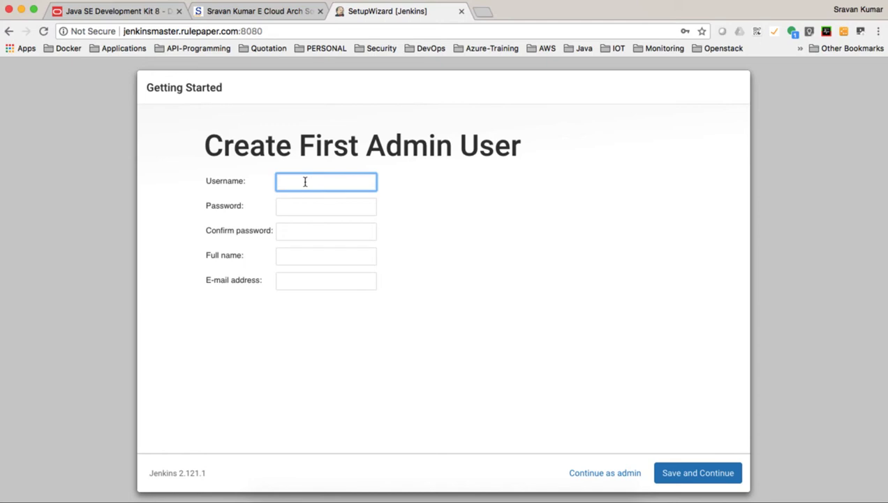
Enter the username rulepaper for the first admin user, and fill in the password and its confirmation
{"action": "type", "text": "rule"}
{"action": "key", "text": "Down"}
{"action": "key", "text": "Tab"}
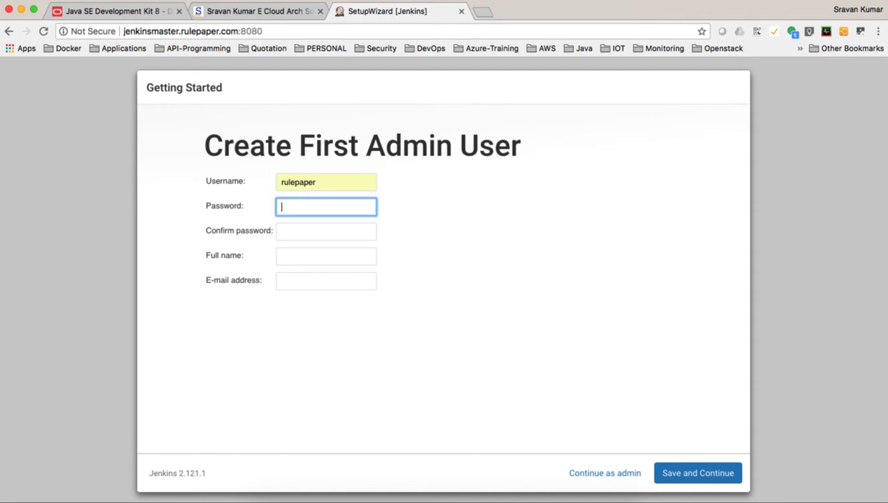
{"action": "type", "text": "••"}
{"action": "key", "text": "Tab"}
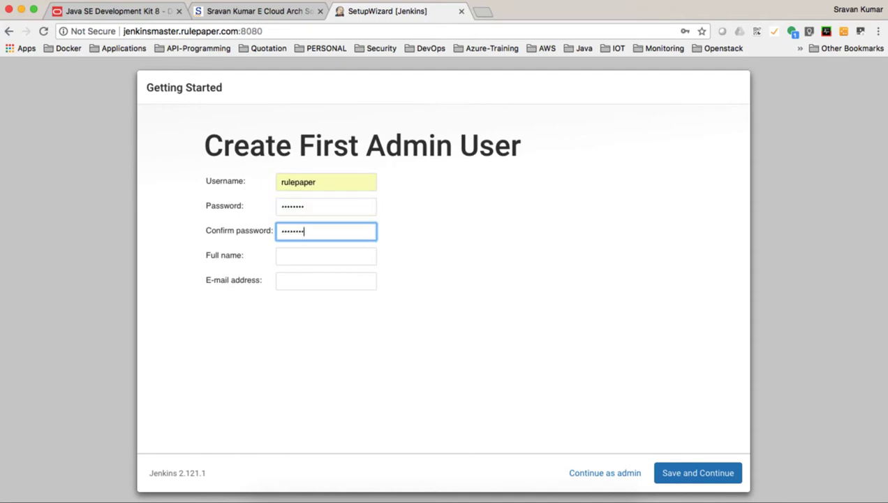
{"action": "key", "text": "Tab"}
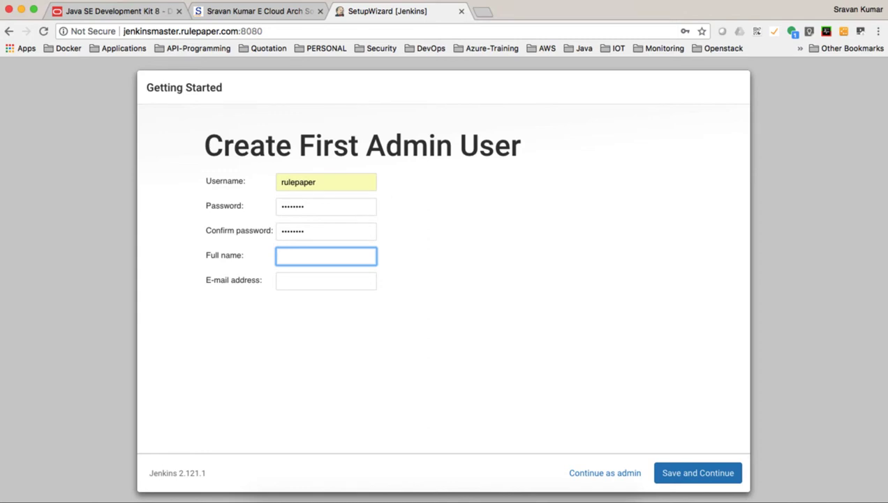
Set the full name to Rulepaper Academy, fill in the admin's e-mail address, and save the first admin user
{"action": "type", "text": "Ru"}
{"action": "key", "text": "Down"}
{"action": "key", "text": "Tab"}
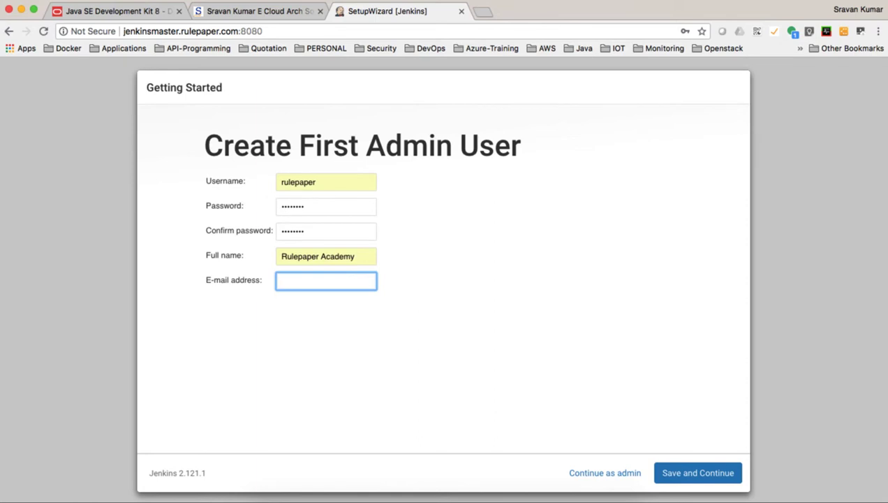
{"action": "type", "text": "train"}
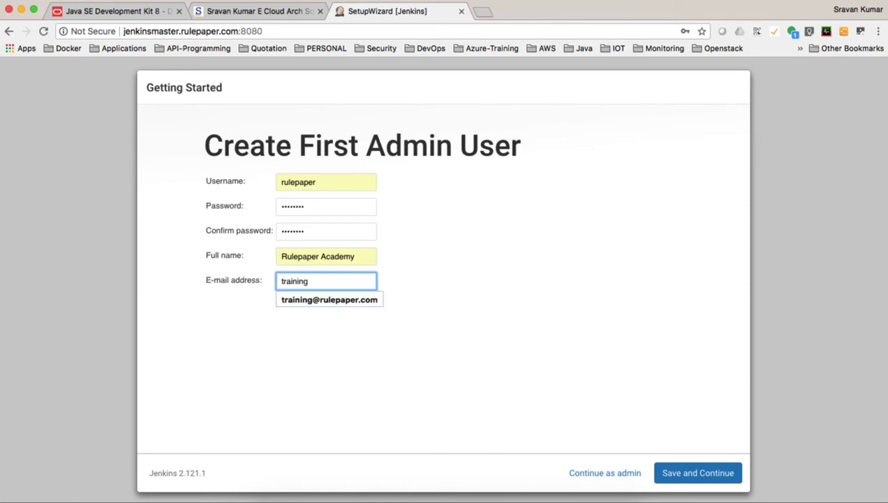
{"action": "type", "text": "ing"}
{"action": "key", "text": "Down"}
{"action": "key", "text": "Tab"}
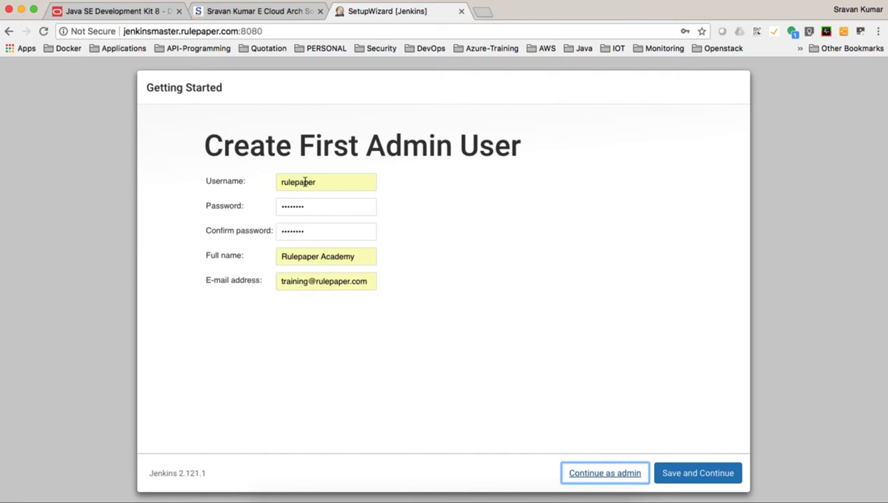
{"action": "left_click", "coordinate": [487, 297]}
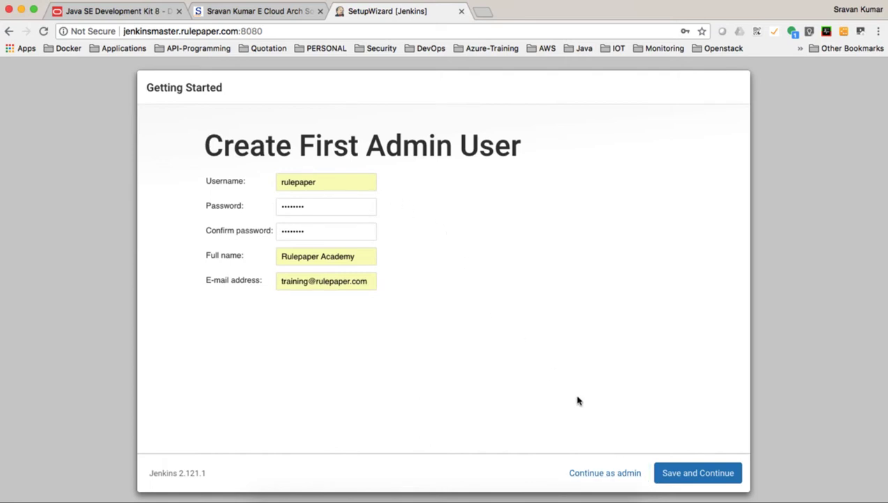
{"action": "left_click", "coordinate": [696, 474]}
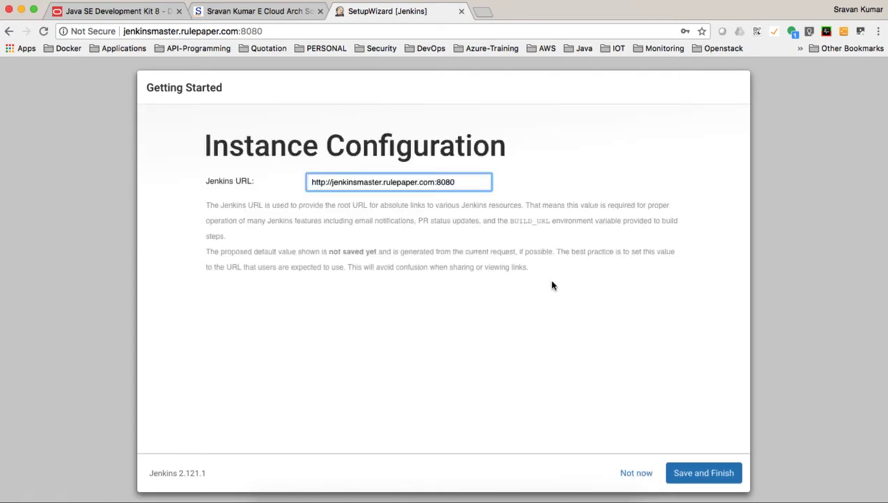
{"action": "left_click_drag", "start_coordinate": [466, 181], "coordinate": [291, 182]}
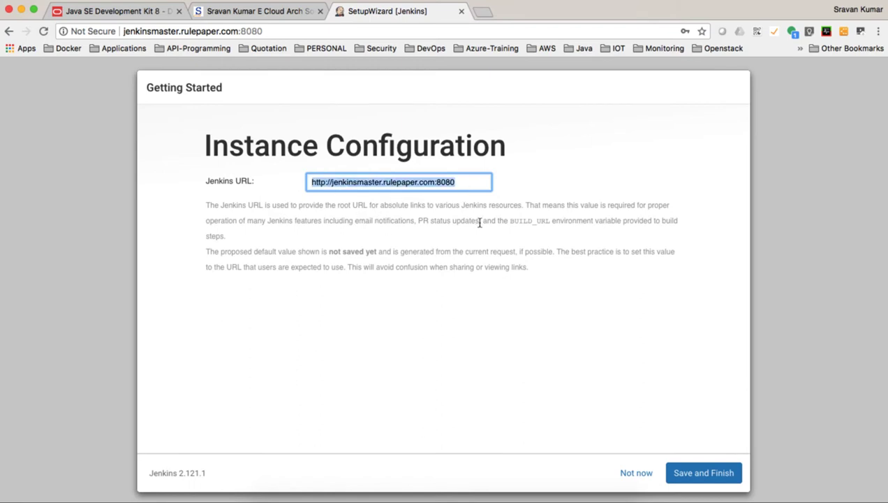
{"action": "left_click", "coordinate": [696, 475]}
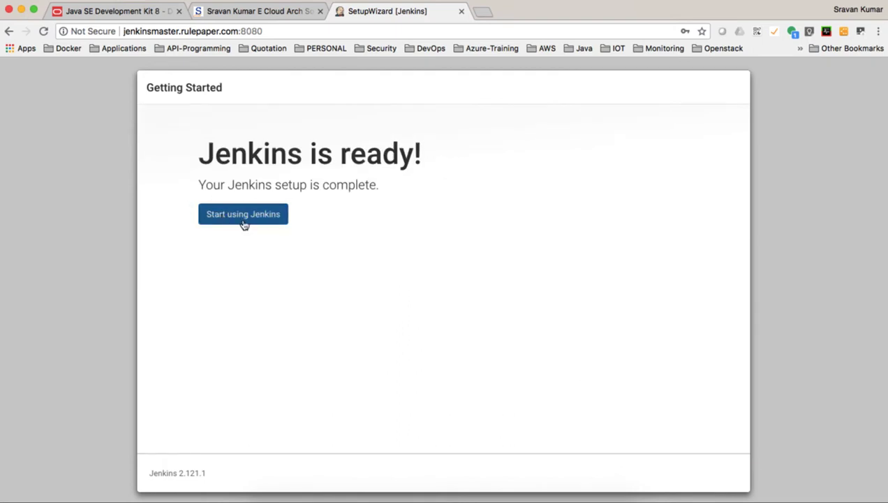
{"action": "left_click", "coordinate": [244, 224]}
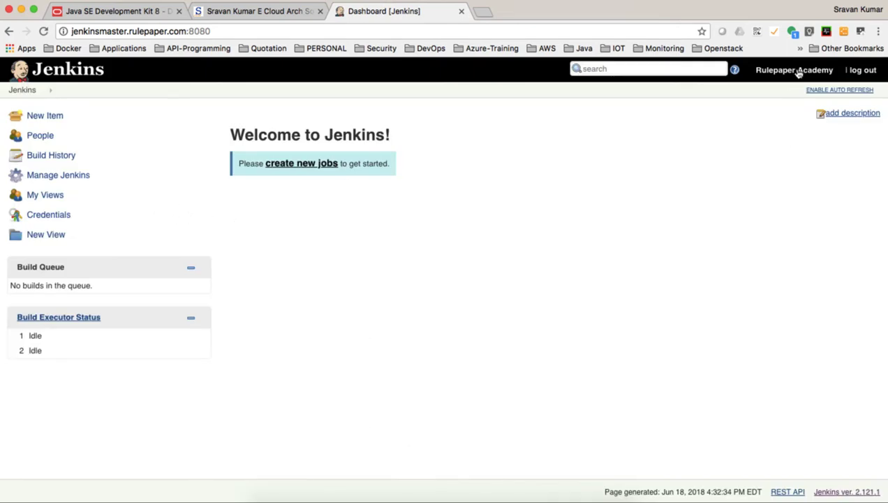
Open the configuration page of the Rulepaper Academy account and review its settings from full name to search case-sensitivity
{"action": "left_click", "coordinate": [839, 73]}
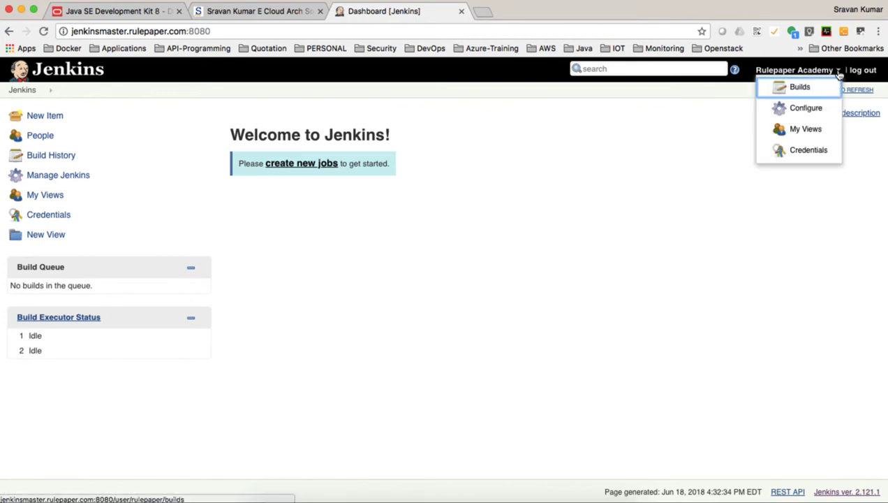
{"action": "left_click", "coordinate": [794, 110]}
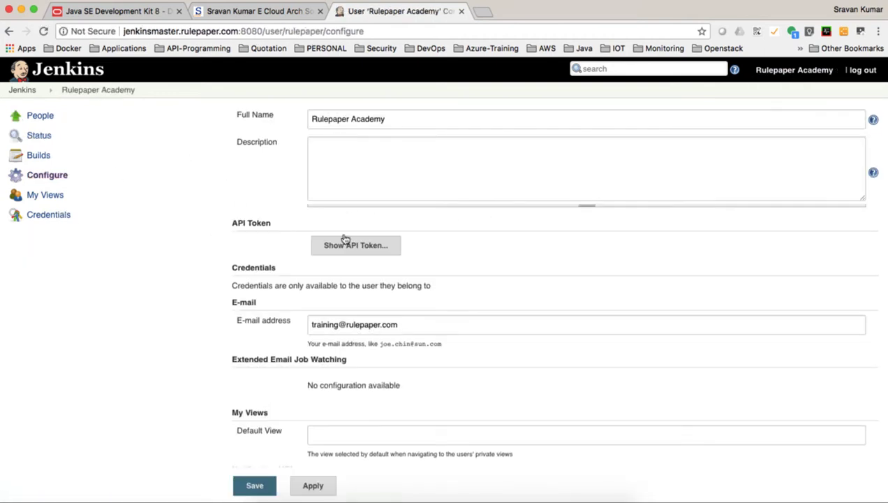
{"action": "scroll", "coordinate": [187, 330], "scroll_direction": "down", "scroll_amount": 5}
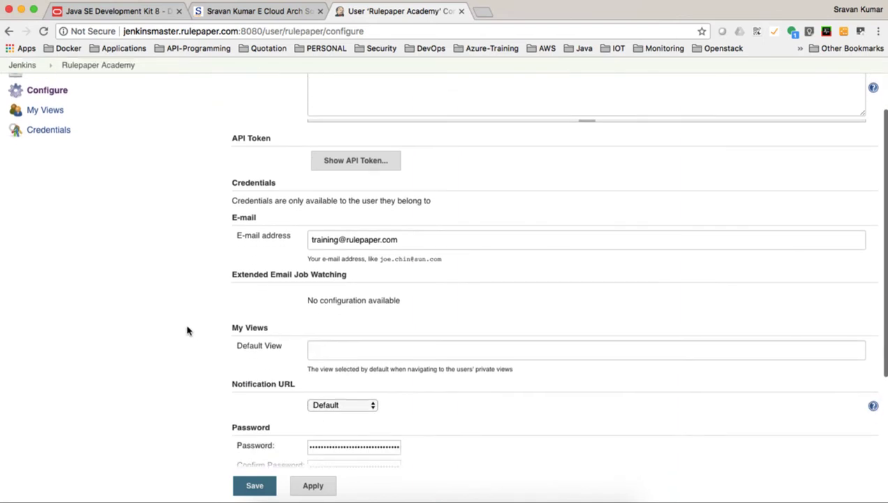
{"action": "scroll", "coordinate": [187, 328], "scroll_direction": "down", "scroll_amount": 4}
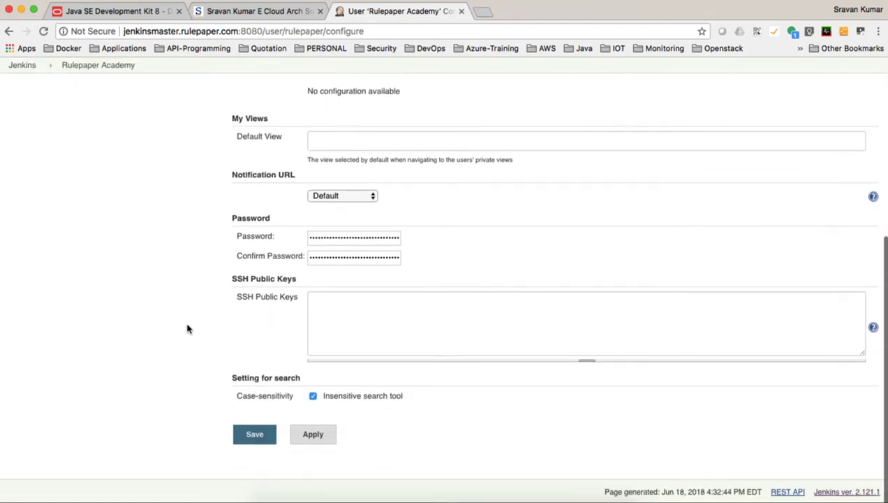
{"action": "scroll", "coordinate": [187, 328], "scroll_direction": "up", "scroll_amount": 9}
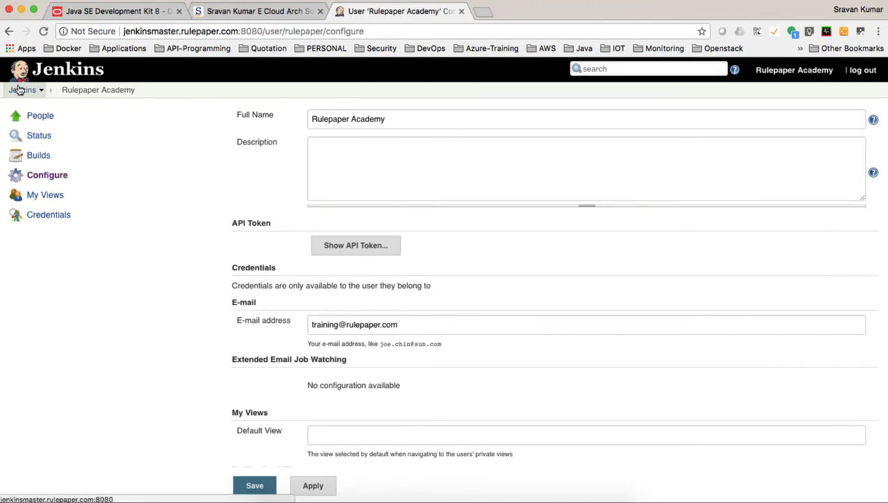
Open Configure Global Security under Manage Jenkins and review the security realm and authorization options
{"action": "left_click", "coordinate": [20, 91]}
{"action": "left_click", "coordinate": [72, 182]}
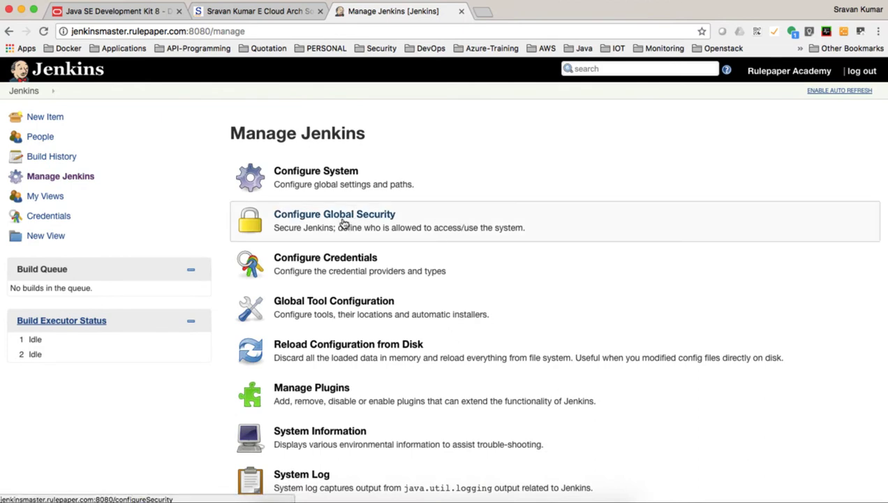
{"action": "left_click", "coordinate": [344, 223]}
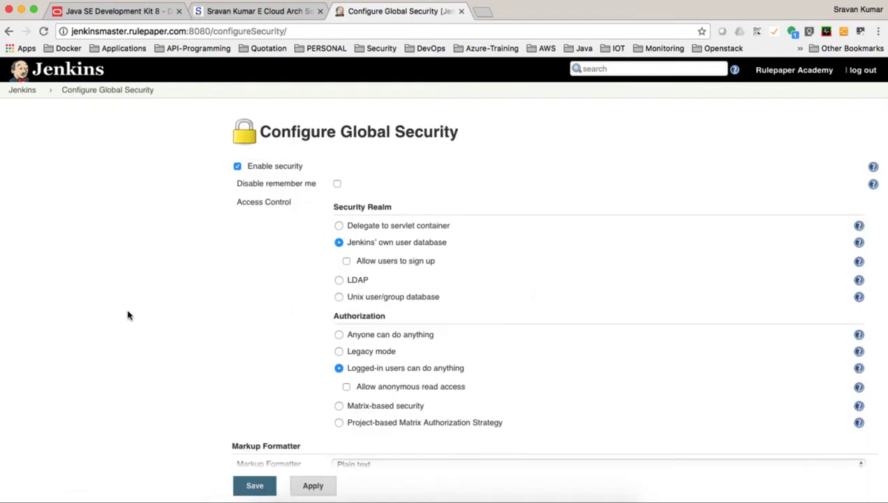
{"action": "scroll", "coordinate": [127, 315], "scroll_direction": "down", "scroll_amount": 1}
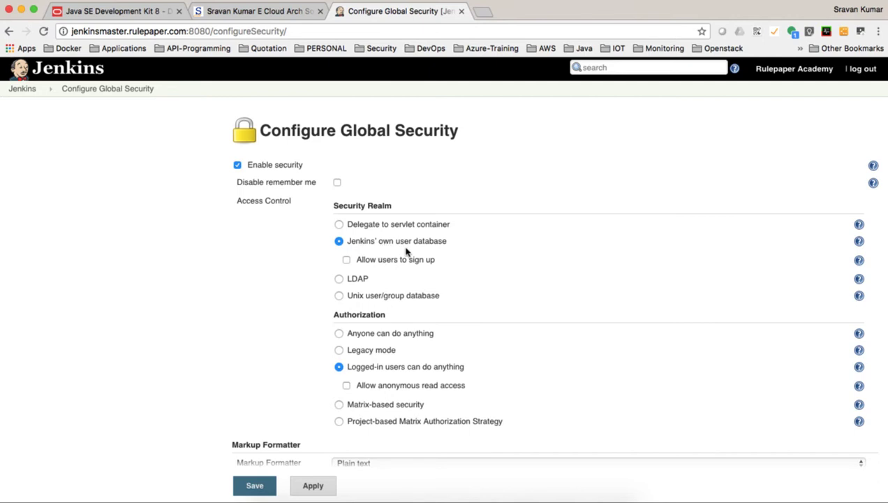
{"action": "scroll", "coordinate": [428, 246], "scroll_direction": "up", "scroll_amount": 1}
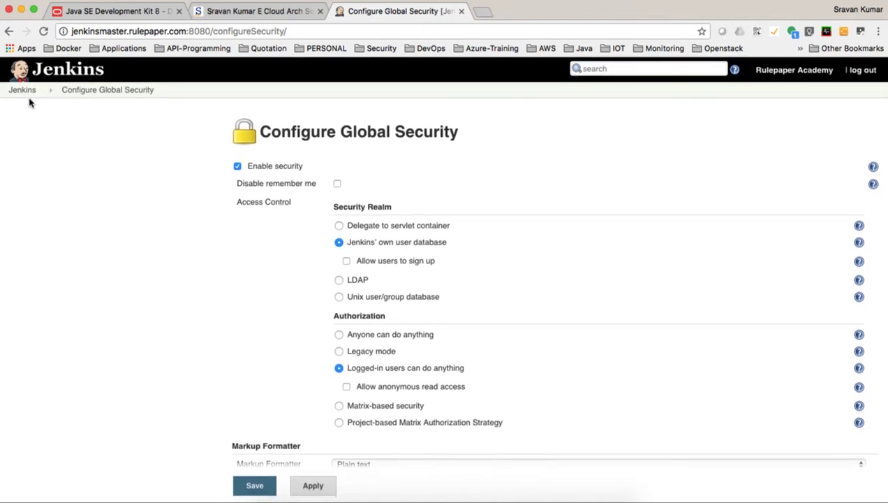
Open Manage Users to view the Jenkins user list, and bring up the Create User form
{"action": "left_click", "coordinate": [17, 92]}
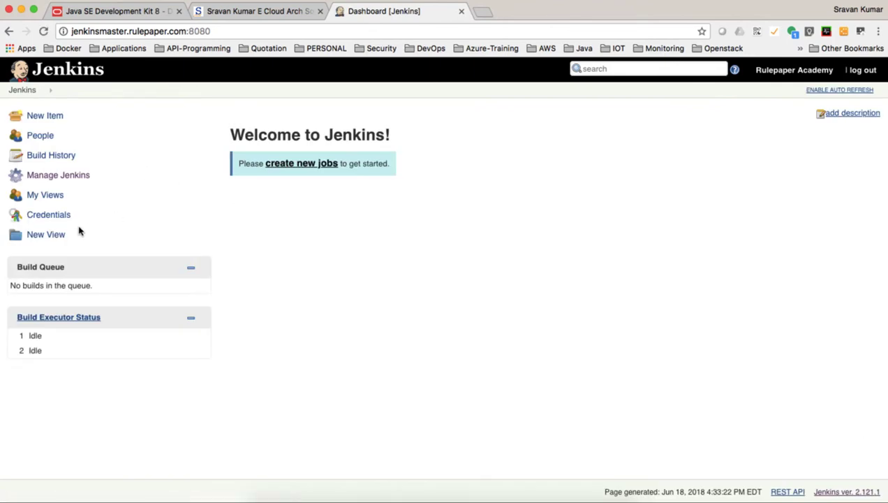
{"action": "left_click", "coordinate": [60, 177]}
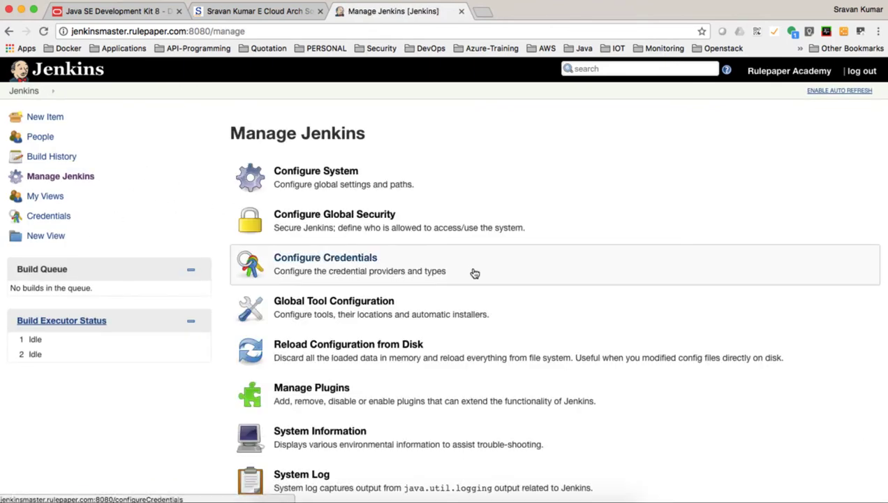
{"action": "scroll", "coordinate": [475, 273], "scroll_direction": "down", "scroll_amount": 5}
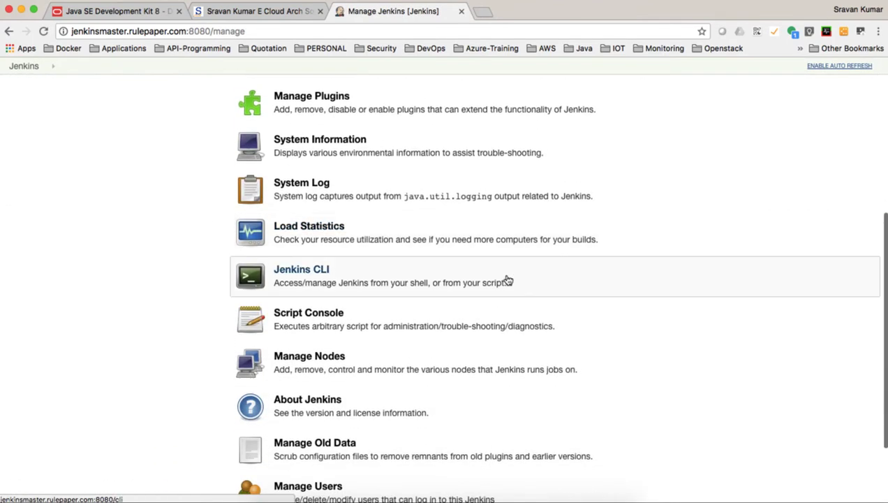
{"action": "scroll", "coordinate": [508, 280], "scroll_direction": "down", "scroll_amount": 1}
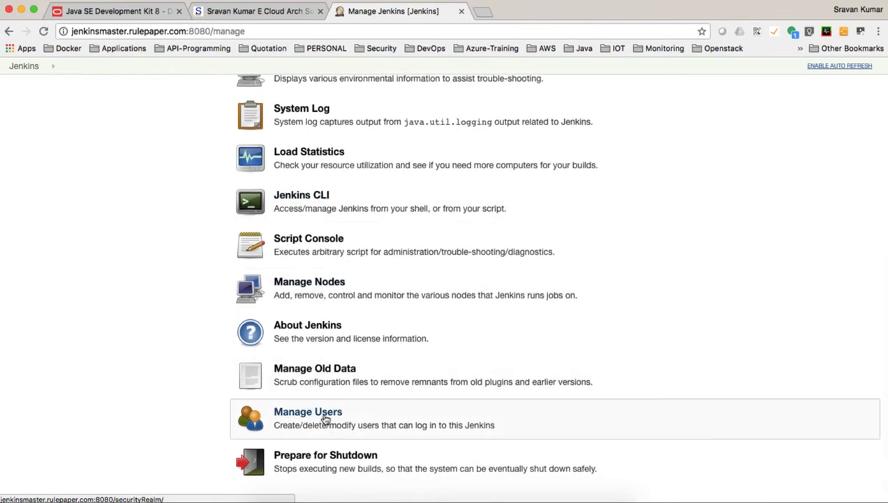
{"action": "left_click", "coordinate": [325, 417]}
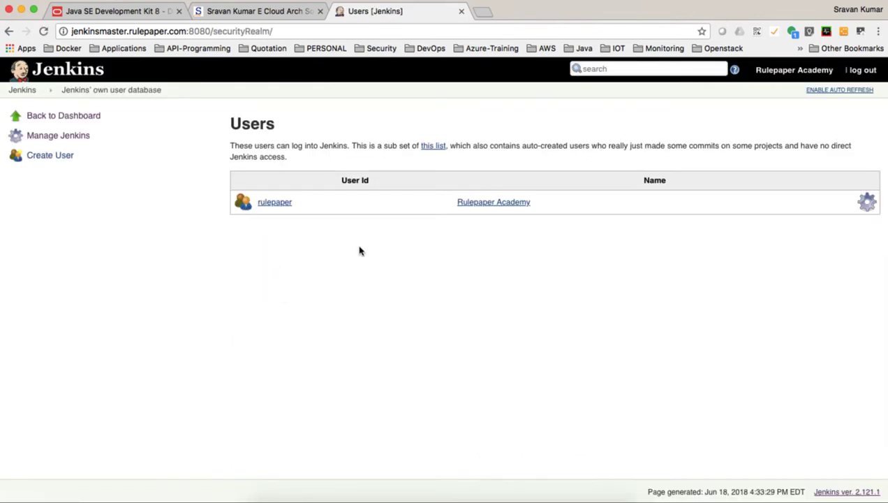
{"action": "left_click", "coordinate": [55, 158]}
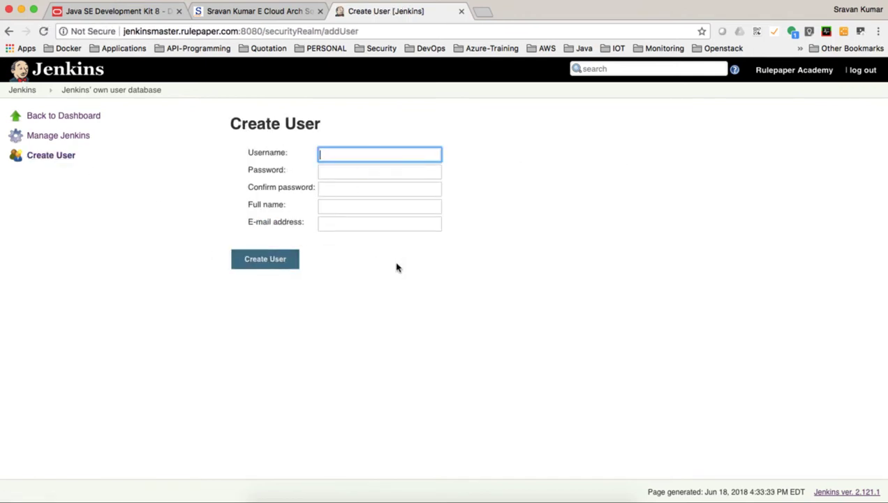
Return to Manage Jenkins and look through all its administration options, from Configure System to Prepare for Shutdown
{"action": "left_click", "coordinate": [57, 116]}
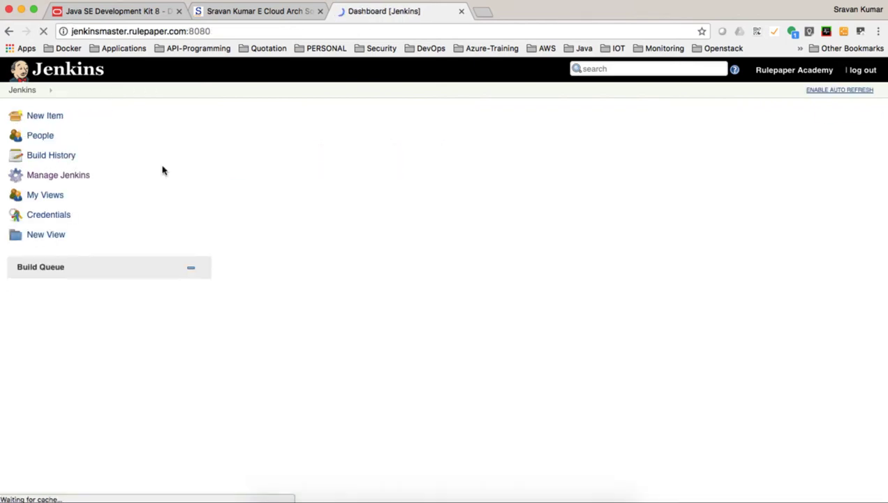
{"action": "left_click", "coordinate": [66, 178]}
{"action": "scroll", "coordinate": [675, 337], "scroll_direction": "down", "scroll_amount": 2}
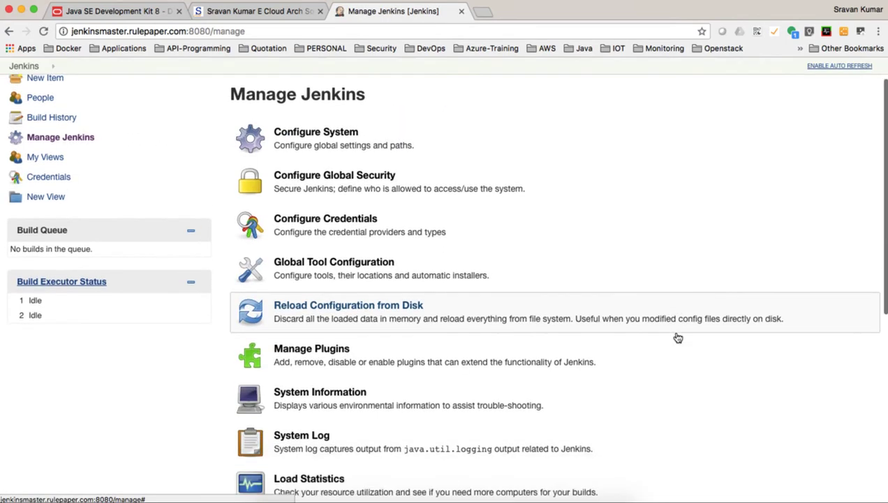
{"action": "scroll", "coordinate": [677, 338], "scroll_direction": "down", "scroll_amount": 5}
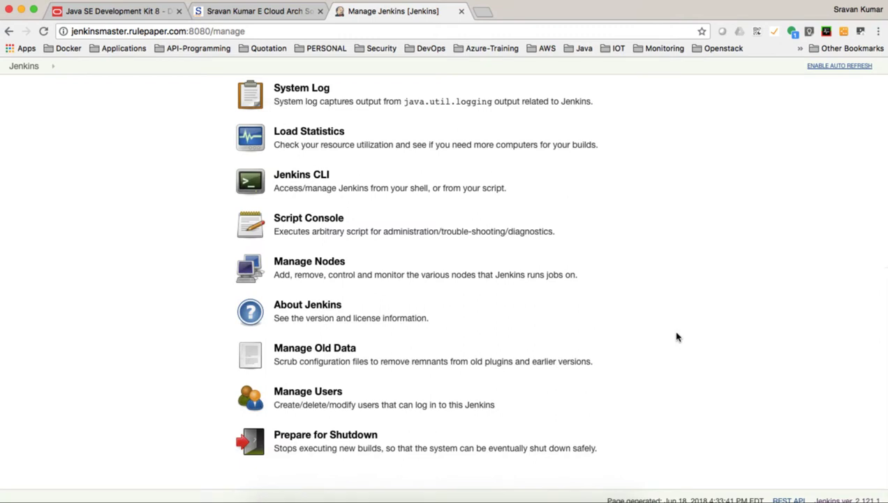
{"action": "scroll", "coordinate": [676, 337], "scroll_direction": "up", "scroll_amount": 10}
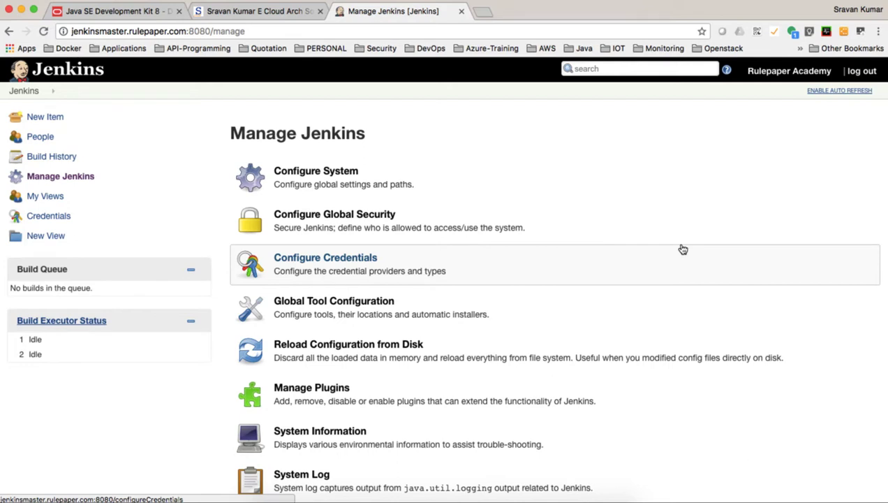
{"action": "scroll", "coordinate": [681, 248], "scroll_direction": "down", "scroll_amount": 1}
{"action": "scroll", "coordinate": [681, 248], "scroll_direction": "up", "scroll_amount": 1}
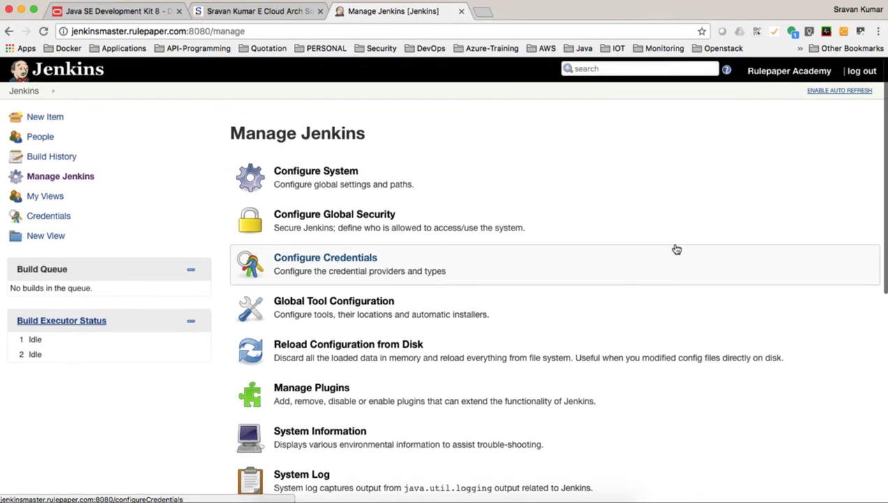
Open the available plugins under Manage Plugins, filter them by "Active" and select the Active Directory plugin for installation
{"action": "left_click", "coordinate": [52, 180]}
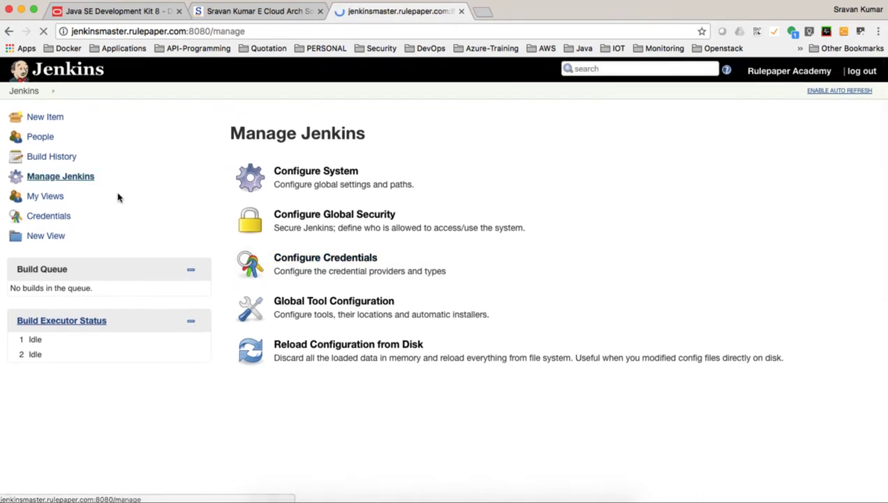
{"action": "left_click", "coordinate": [326, 393]}
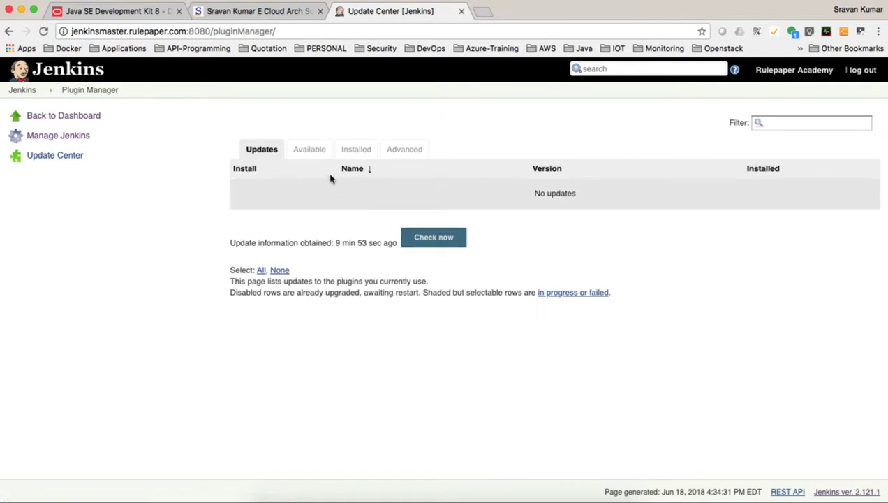
{"action": "left_click", "coordinate": [317, 152]}
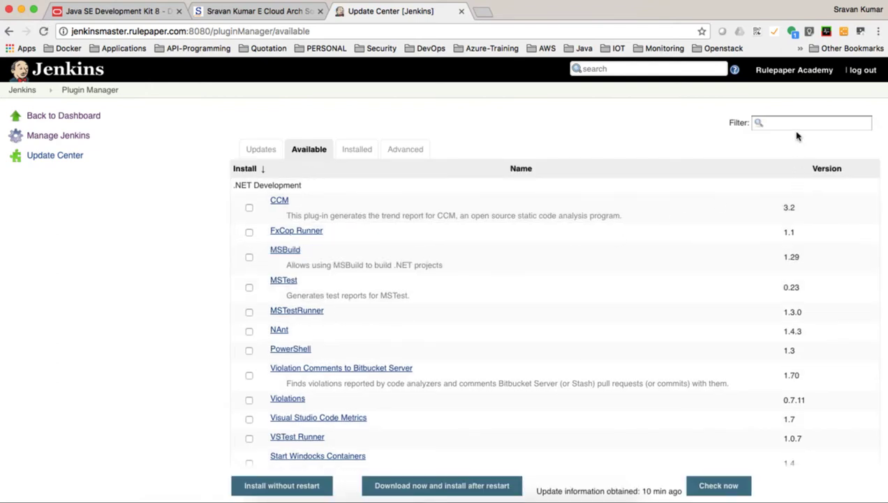
{"action": "left_click", "coordinate": [793, 124]}
{"action": "type", "text": "A"}
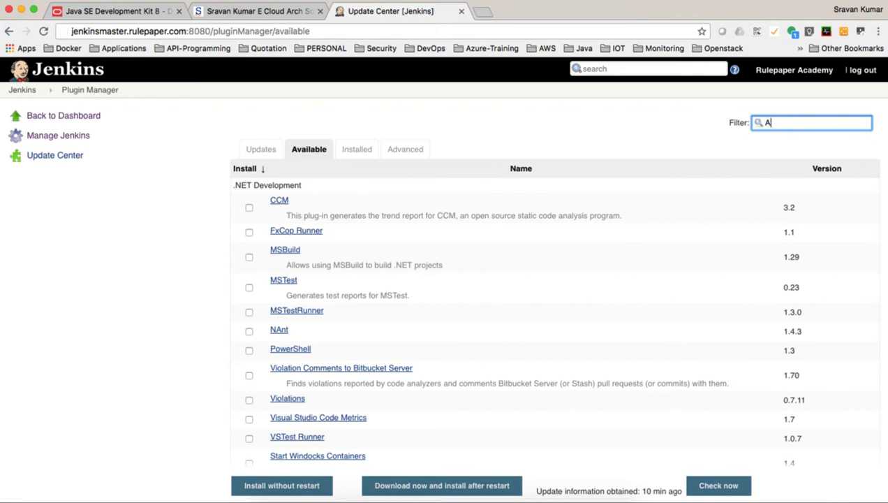
{"action": "type", "text": "ctive"}
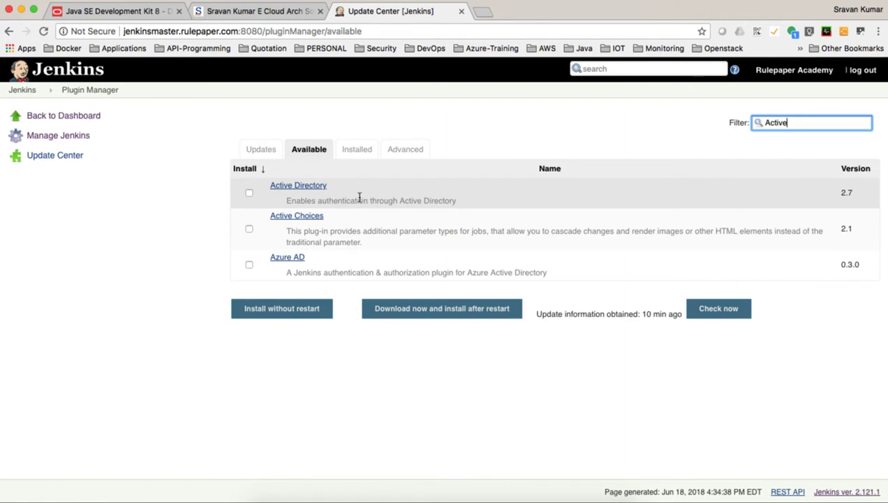
{"action": "left_click_drag", "start_coordinate": [357, 201], "coordinate": [443, 201]}
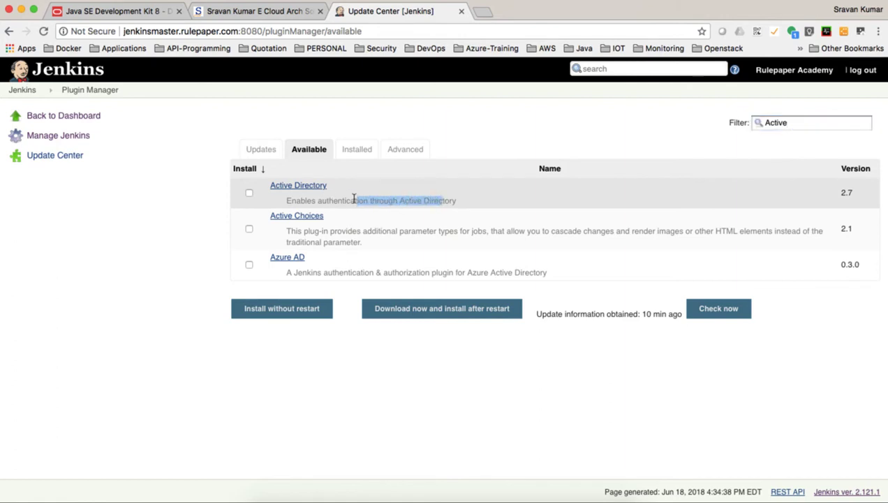
{"action": "left_click", "coordinate": [248, 192]}
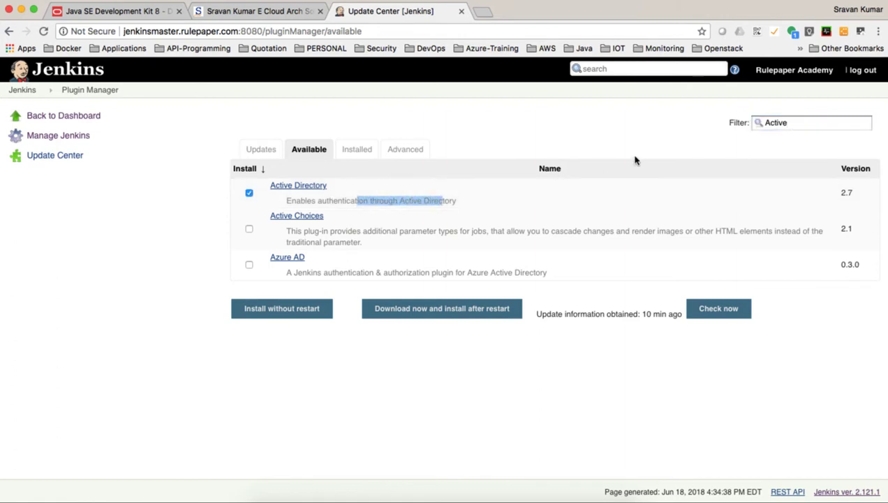
Filter the available plugins by "role", select Role-based Authorization Strategy, install the selected plugins without restart and check the installation status
{"action": "left_click", "coordinate": [791, 125]}
{"action": "left_click_drag", "start_coordinate": [792, 124], "coordinate": [760, 123]}
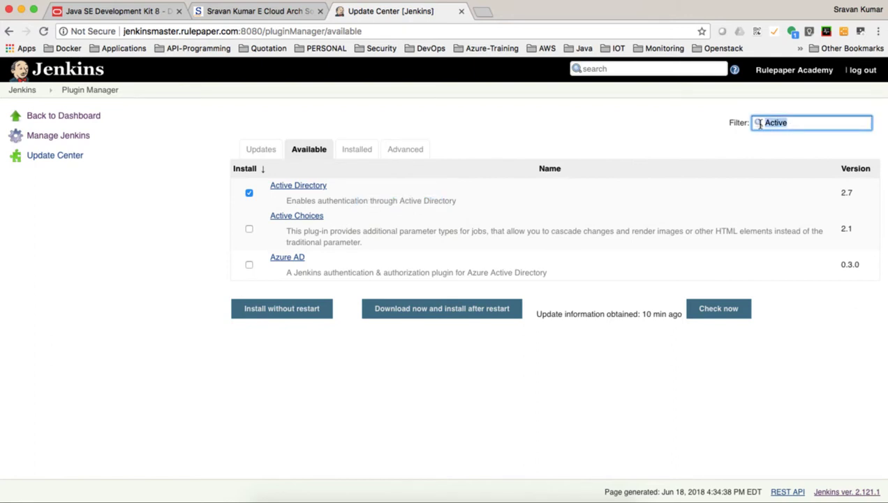
{"action": "type", "text": "role"}
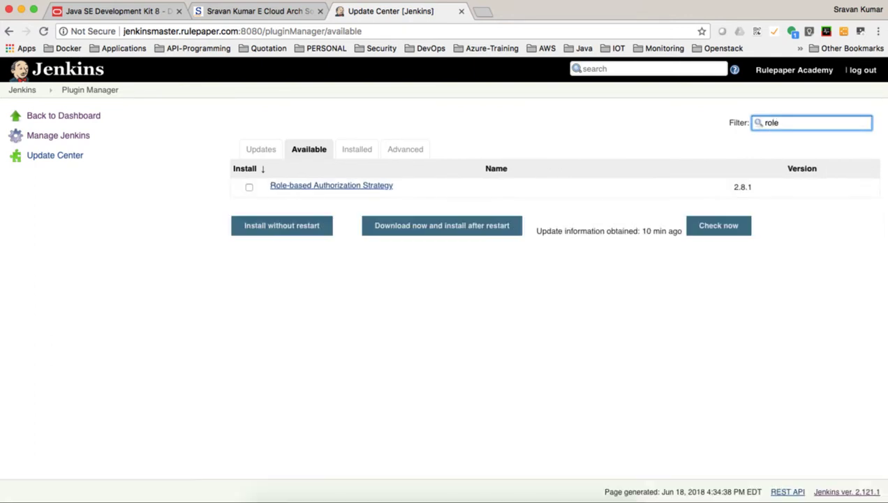
{"action": "left_click", "coordinate": [249, 187]}
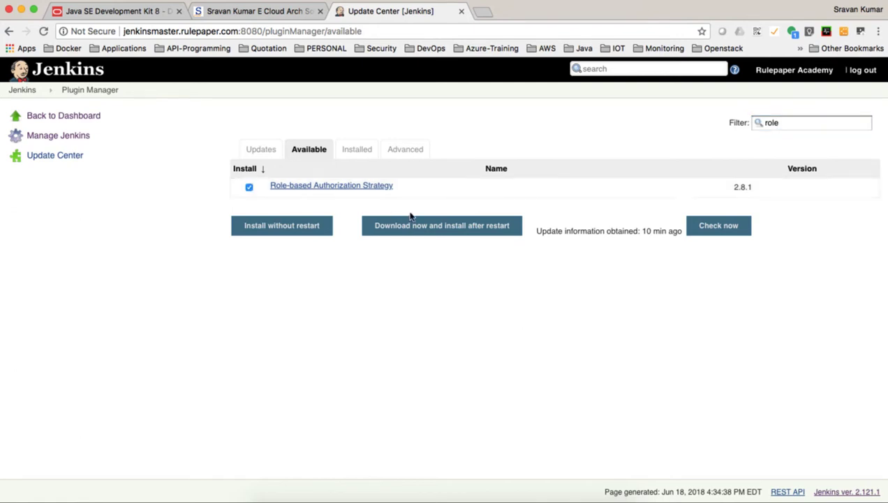
{"action": "left_click", "coordinate": [283, 226]}
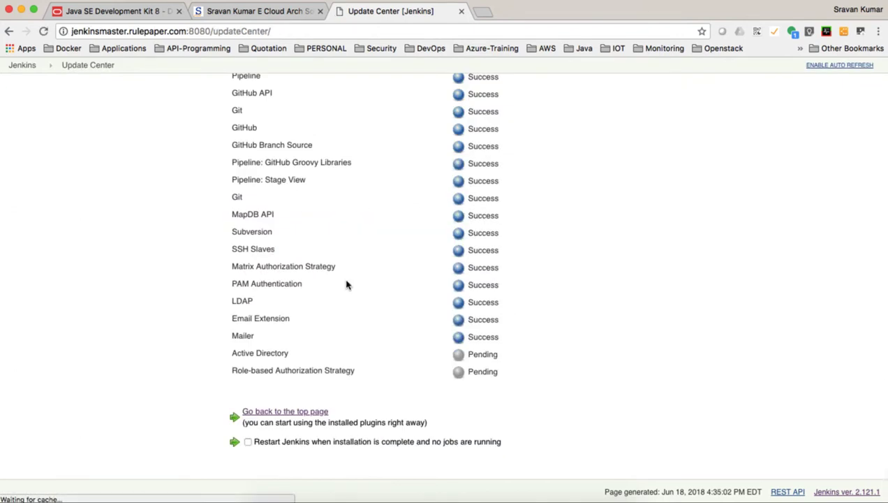
{"action": "scroll", "coordinate": [579, 277], "scroll_direction": "up", "scroll_amount": 5}
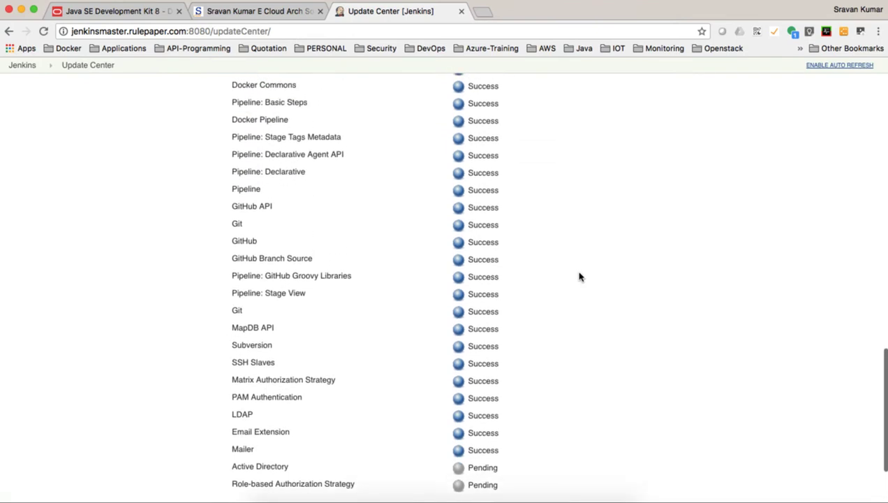
{"action": "scroll", "coordinate": [579, 278], "scroll_direction": "up", "scroll_amount": 2}
{"action": "scroll", "coordinate": [579, 277], "scroll_direction": "down", "scroll_amount": 6}
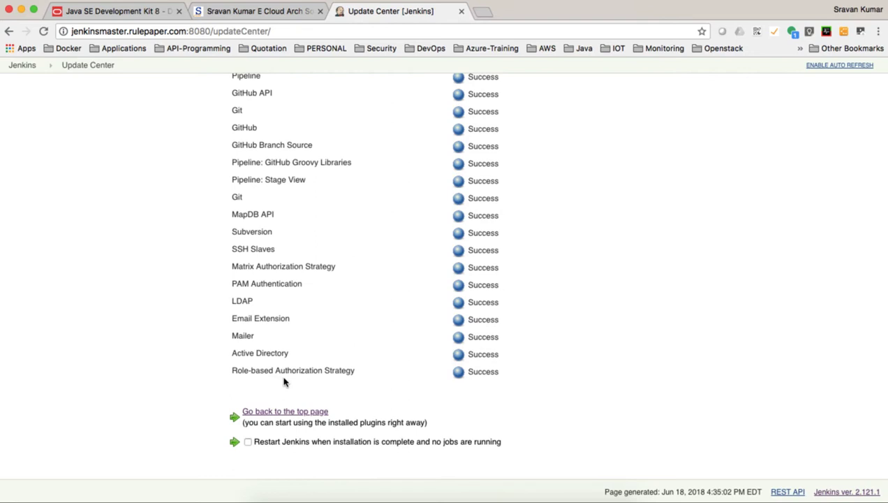
In Configure Global Security, set the security realm to Active Directory and add a new blank domain entry
{"action": "left_click", "coordinate": [266, 415]}
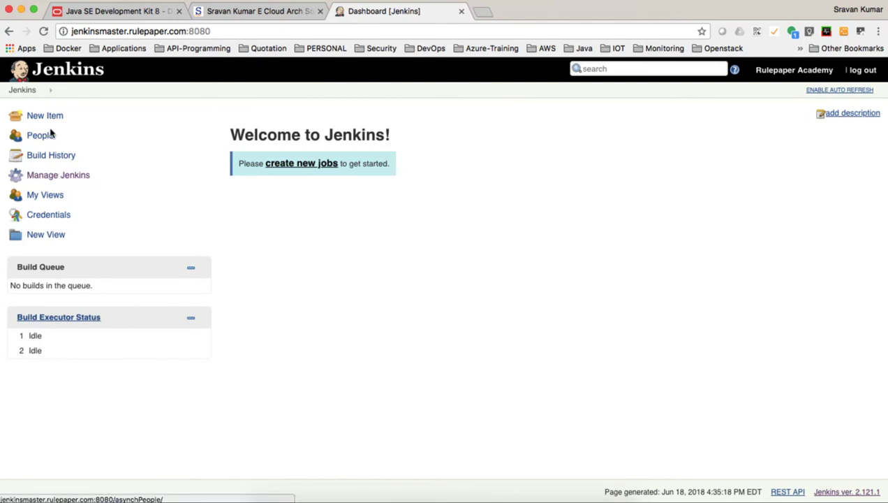
{"action": "left_click", "coordinate": [61, 180]}
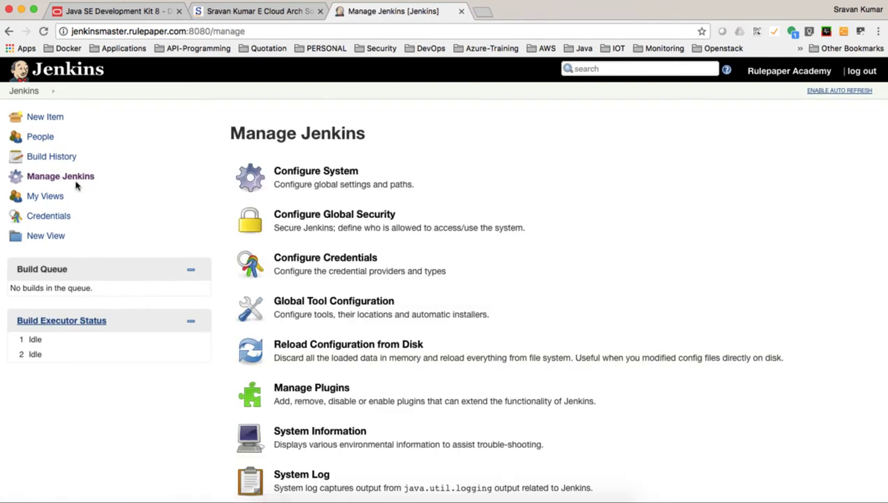
{"action": "left_click", "coordinate": [378, 225]}
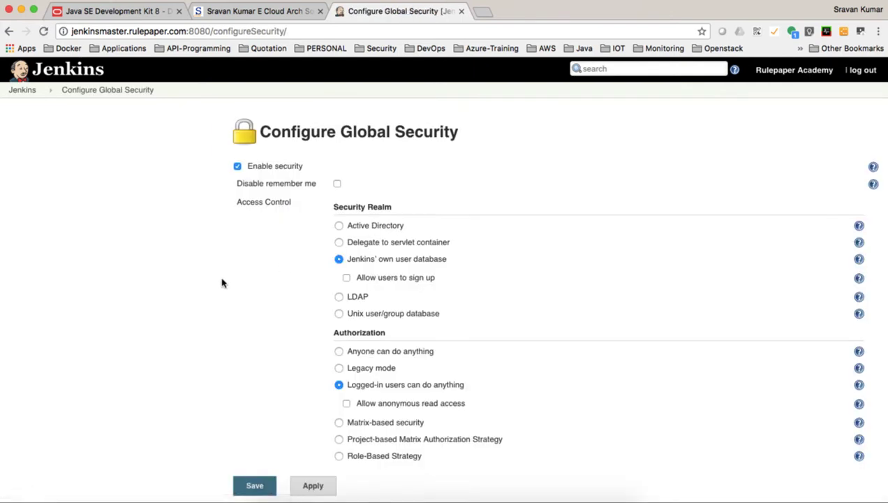
{"action": "left_click", "coordinate": [339, 227]}
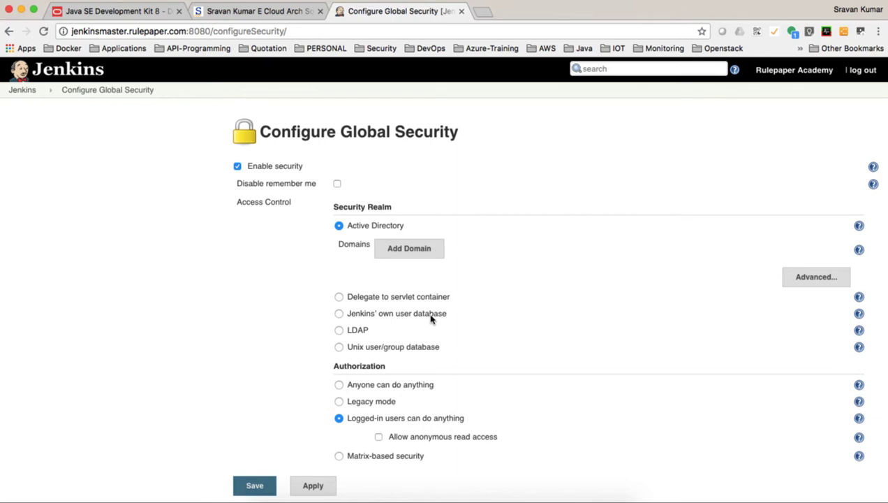
{"action": "left_click", "coordinate": [412, 253]}
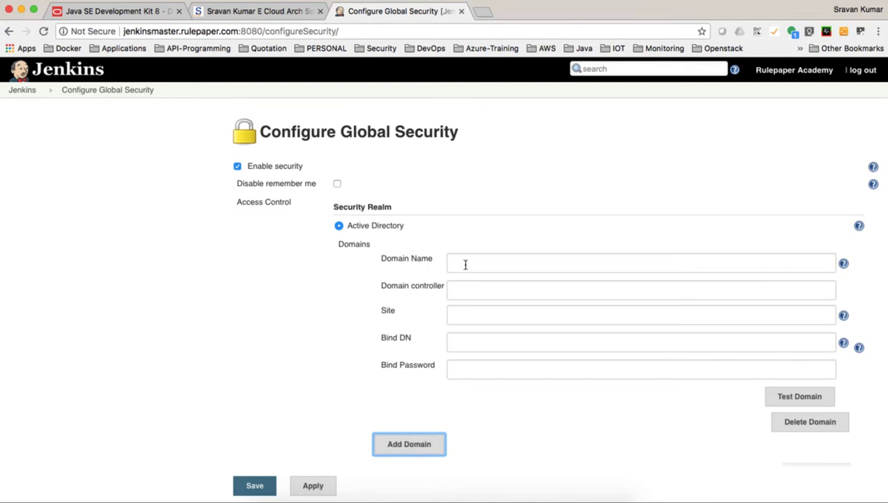
{"action": "left_click", "coordinate": [465, 265]}
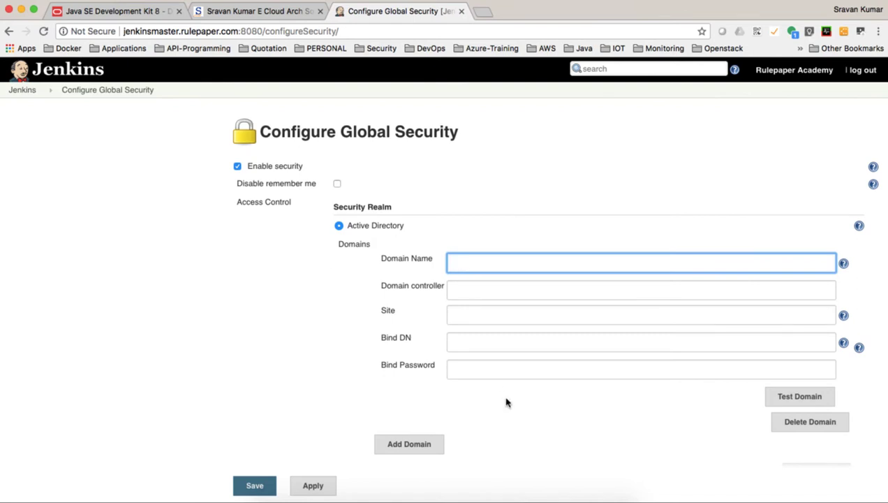
Switch to the AD_Windows_W2k12_R2 virtual machine and unlock Windows Server by entering the Administrator account password
{"action": "left_click", "coordinate": [537, 496]}
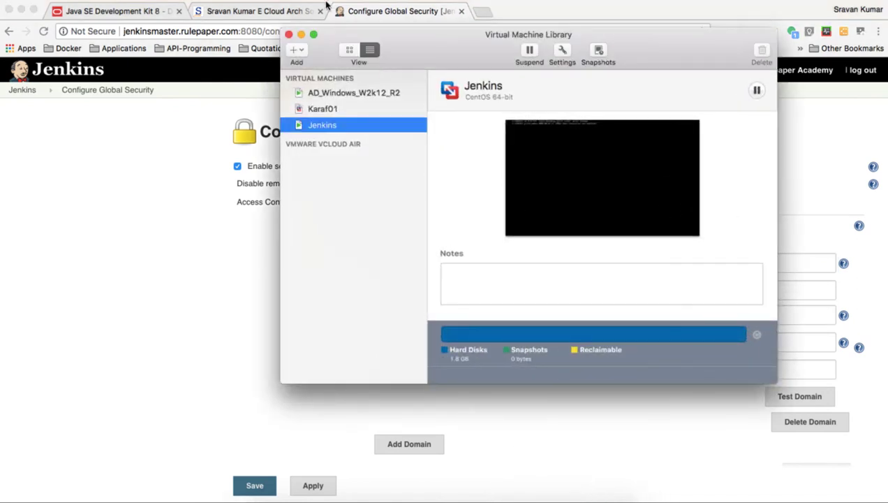
{"action": "left_click", "coordinate": [222, 1]}
{"action": "mouse_move", "coordinate": [282, 1]}
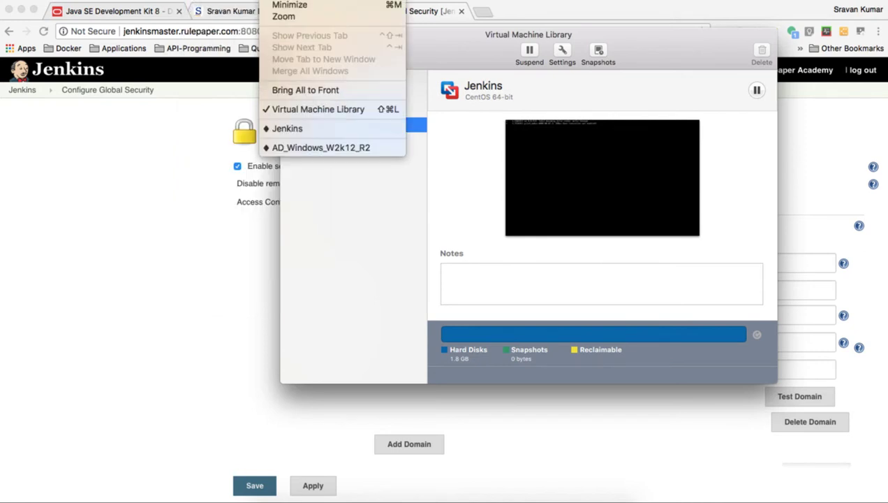
{"action": "left_click", "coordinate": [304, 148]}
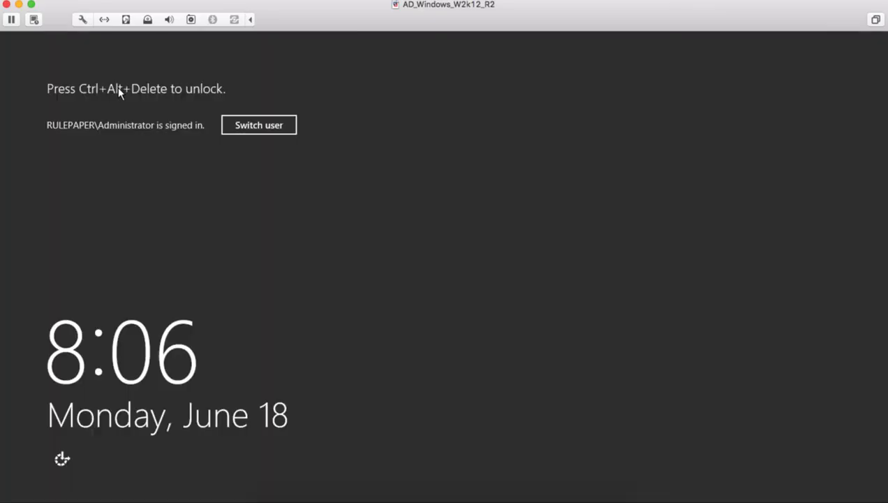
{"action": "left_click", "coordinate": [225, 2]}
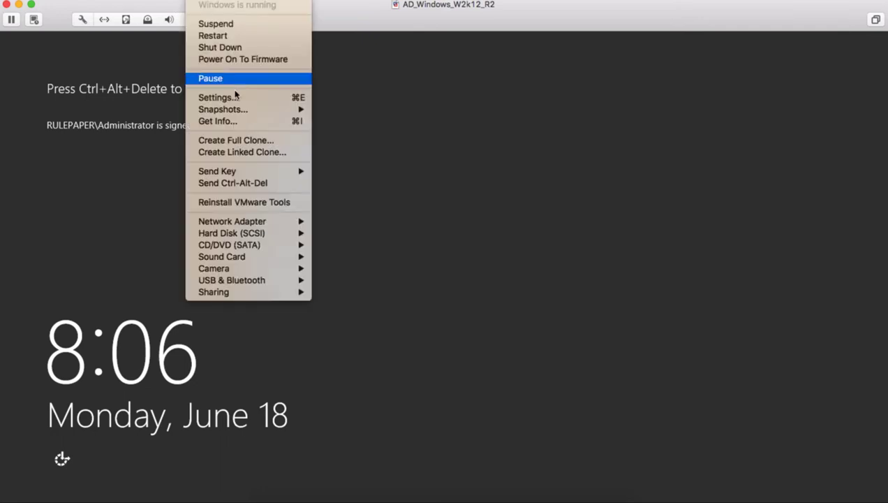
{"action": "left_click", "coordinate": [233, 182]}
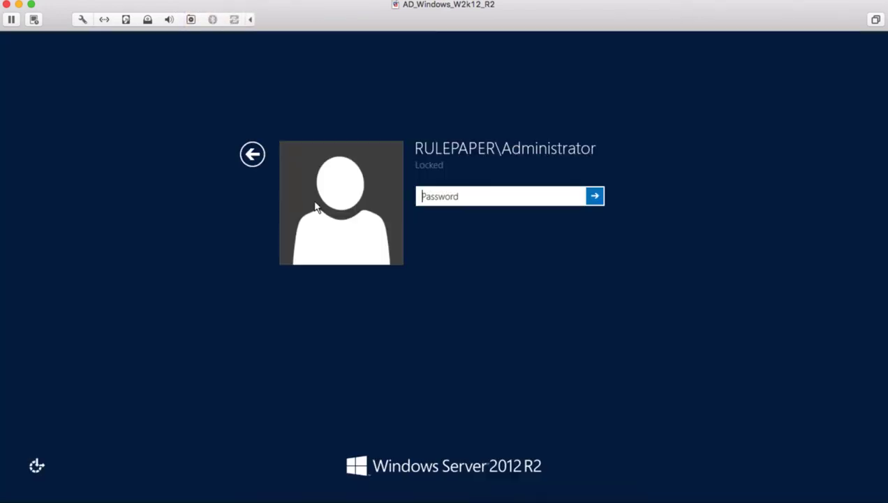
{"action": "type", "text": "••••••••••••"}
{"action": "key", "text": "Return"}
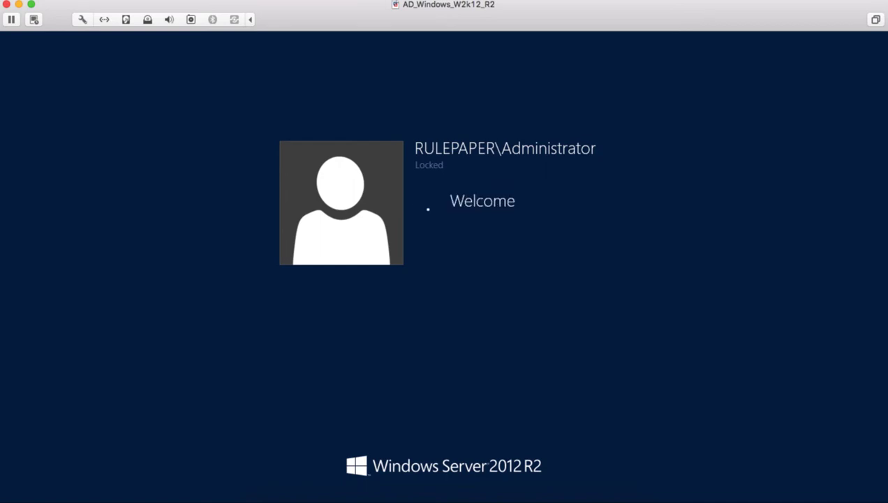
Open Active Directory Users and Computers from Server Manager and view the rulepaper.com domain
{"action": "left_click", "coordinate": [49, 493]}
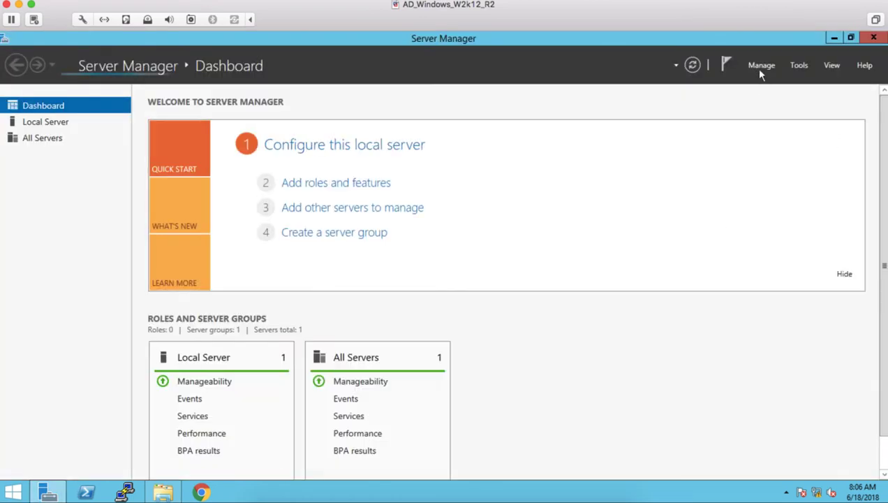
{"action": "left_click", "coordinate": [763, 66]}
{"action": "left_click", "coordinate": [795, 65]}
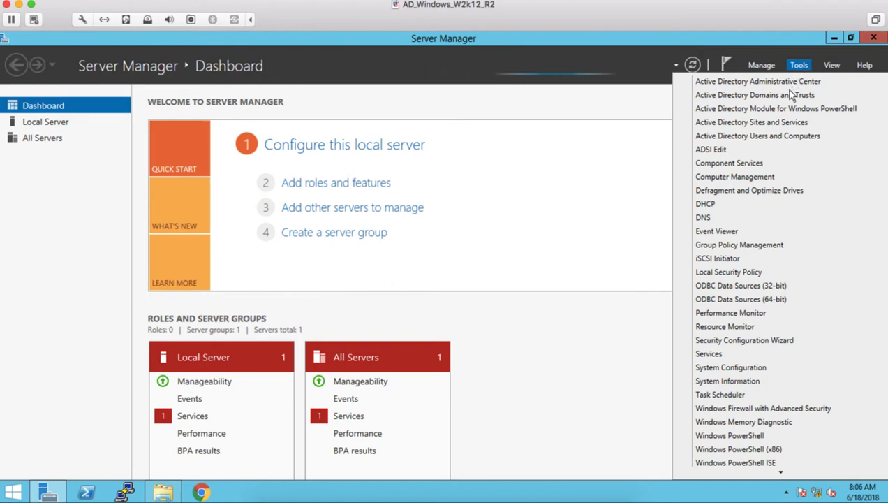
{"action": "left_click", "coordinate": [781, 137]}
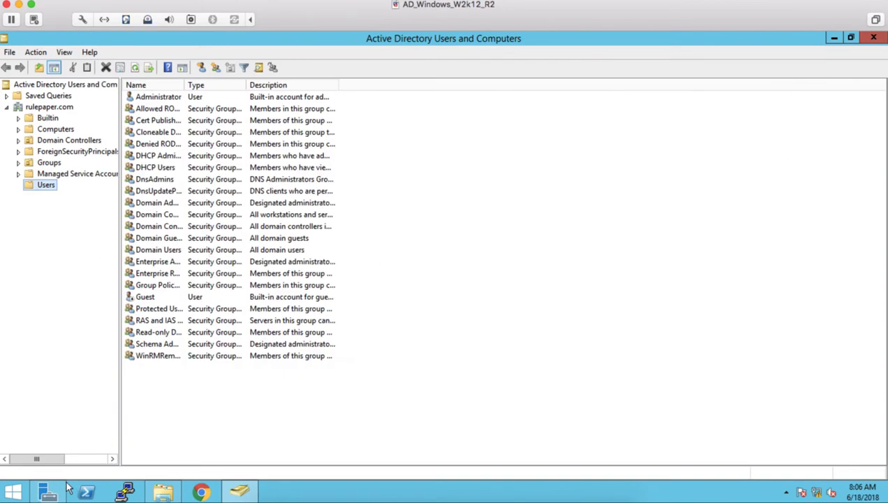
{"action": "left_click", "coordinate": [164, 491]}
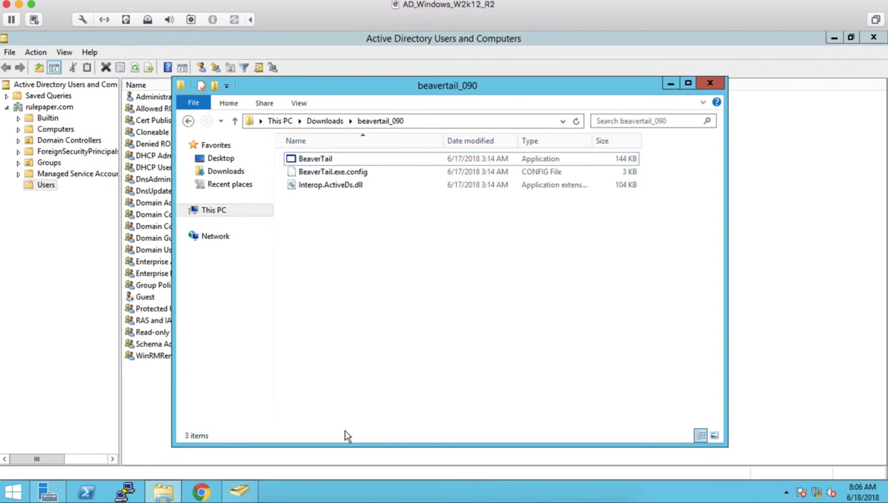
{"action": "right_click", "coordinate": [221, 217]}
{"action": "left_click", "coordinate": [24, 240]}
{"action": "left_click", "coordinate": [40, 109]}
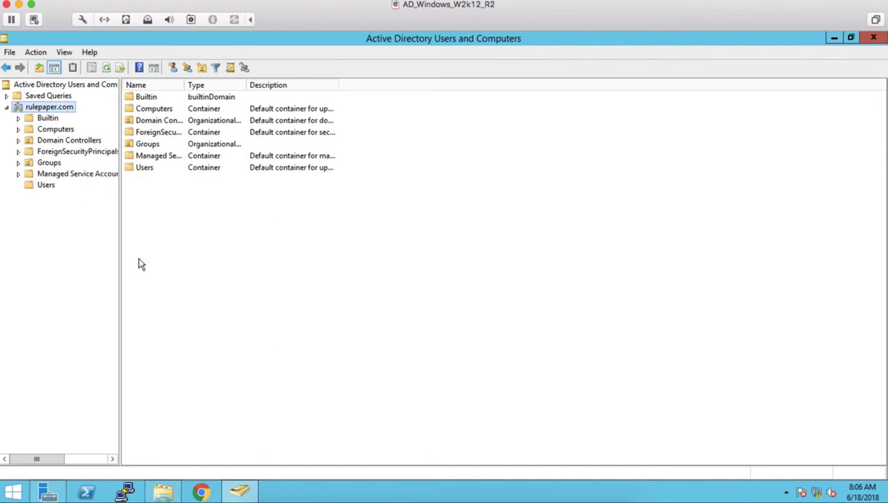
Check the Domain controller field in Jenkins, then look up the server's full computer name in This PC's system properties on the AD virtual machine
{"action": "left_click", "coordinate": [362, 490]}
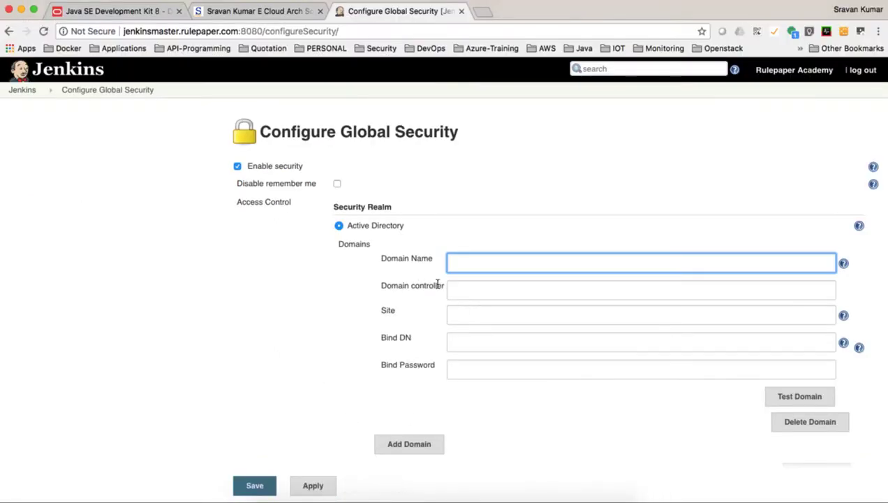
{"action": "left_click", "coordinate": [459, 289]}
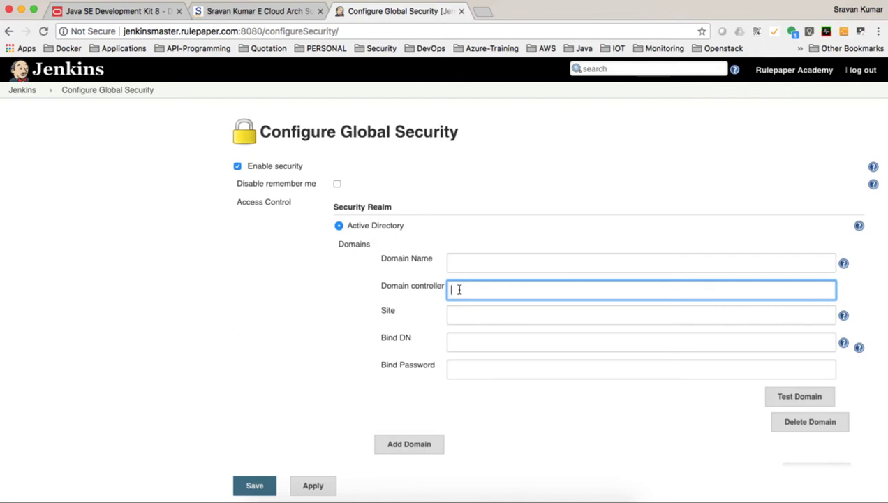
{"action": "key", "text": "super+Tab"}
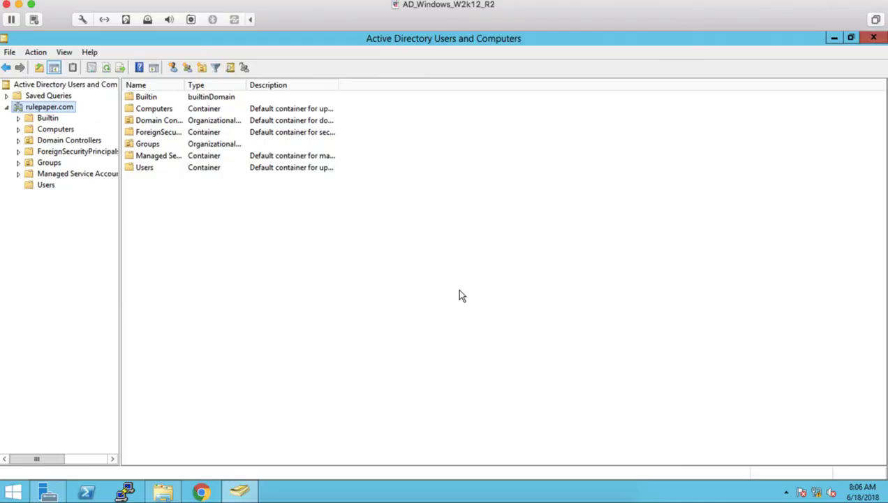
{"action": "left_click", "coordinate": [163, 491]}
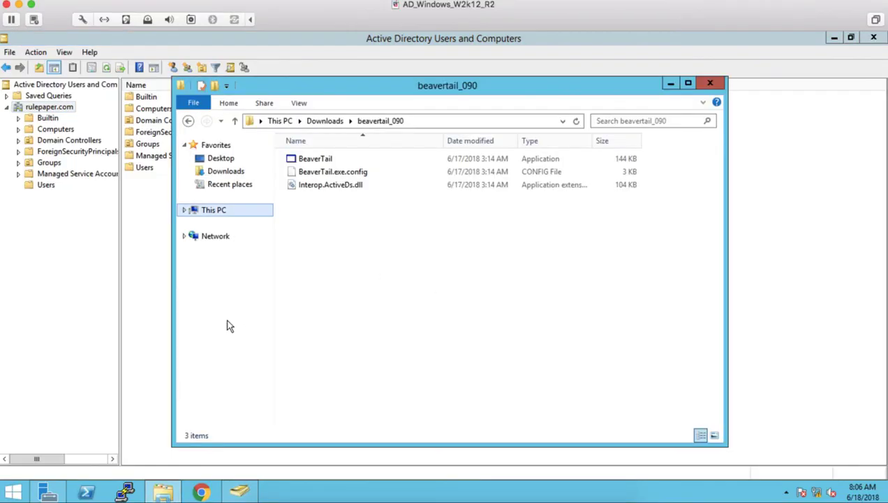
{"action": "right_click", "coordinate": [222, 217]}
{"action": "left_click", "coordinate": [271, 354]}
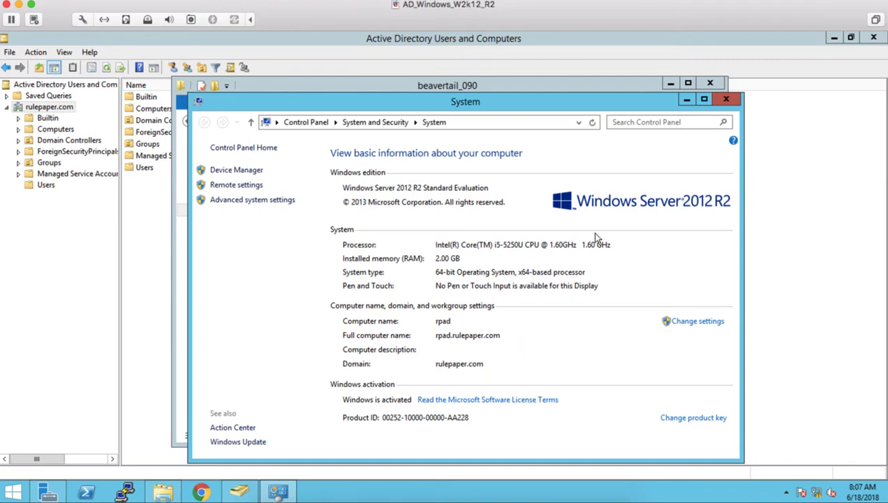
Close the System window, switch to Jenkins, and enter rulepaper.com as the Domain Name and rpad.rulepaper.com as the Domain controller
{"action": "left_click", "coordinate": [738, 103]}
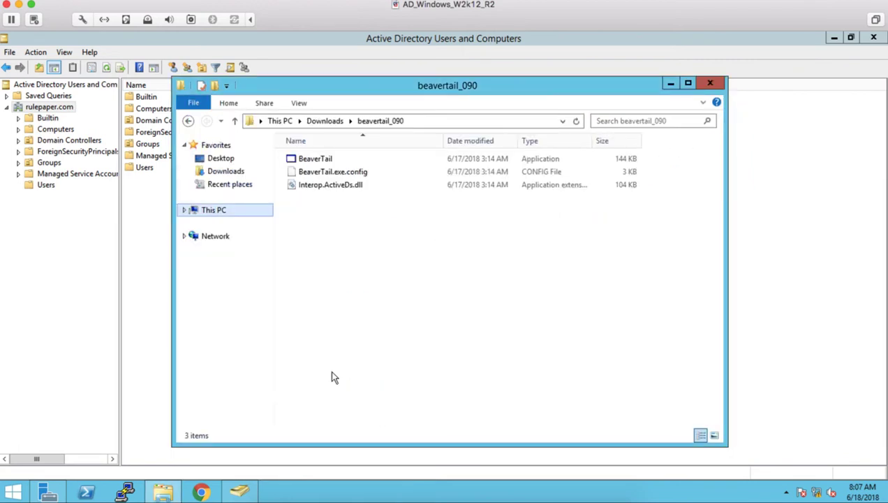
{"action": "left_click", "coordinate": [361, 496]}
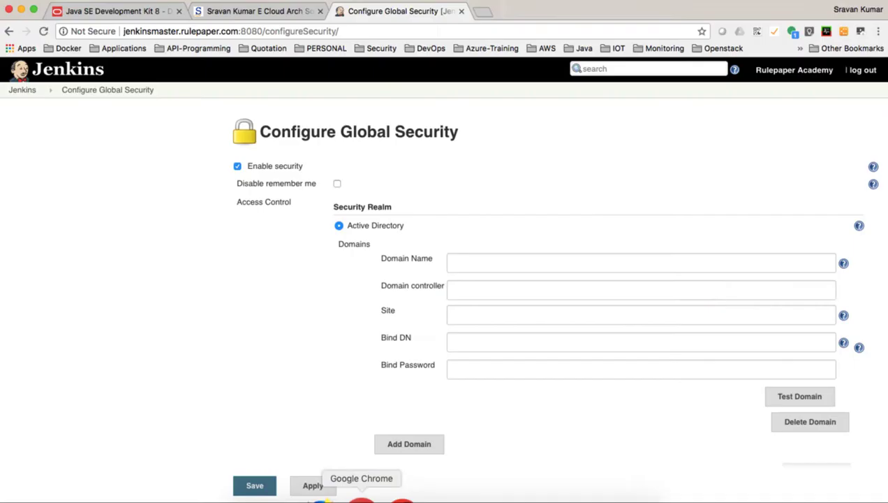
{"action": "left_click", "coordinate": [474, 262]}
{"action": "type", "text": "rule"}
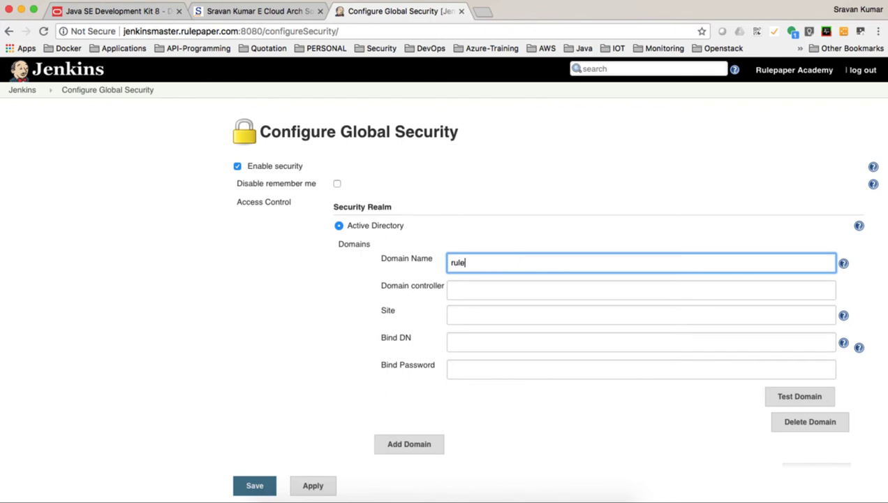
{"action": "type", "text": "paper.com"}
{"action": "key", "text": "Tab"}
{"action": "type", "text": "rp"}
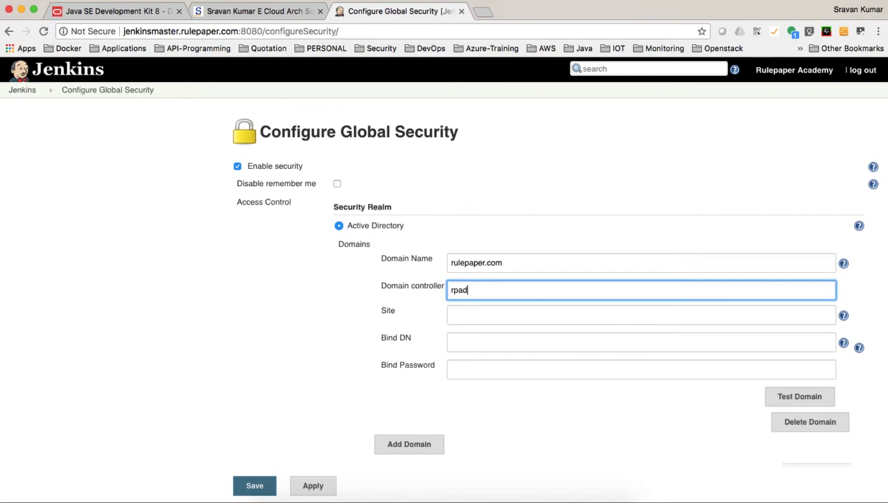
{"action": "type", "text": "ad.rulepaper.com"}
{"action": "key", "text": "Tab"}
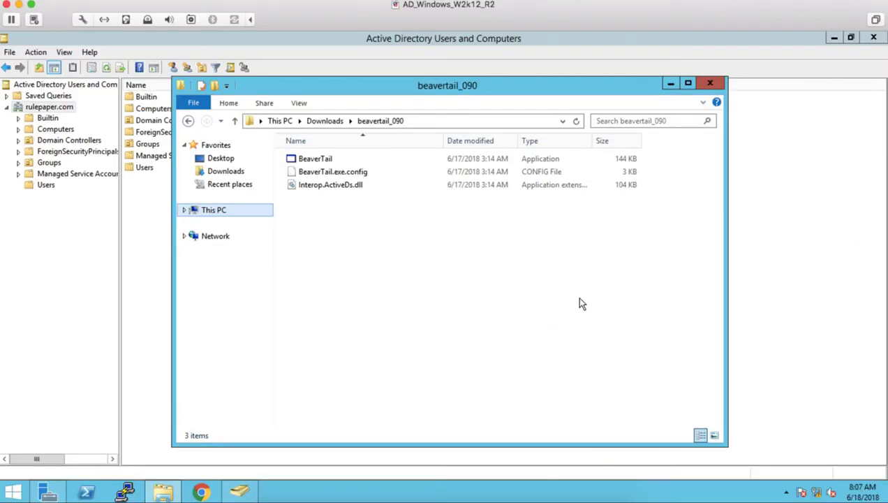
On the AD virtual machine, open Active Directory Sites and Services from Server Manager and look up the site name under Sites
{"action": "left_click", "coordinate": [48, 492]}
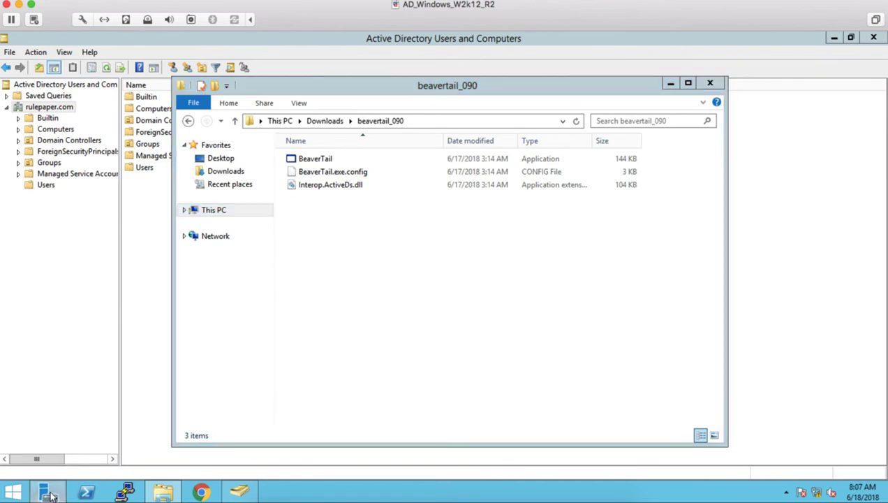
{"action": "left_click", "coordinate": [800, 66]}
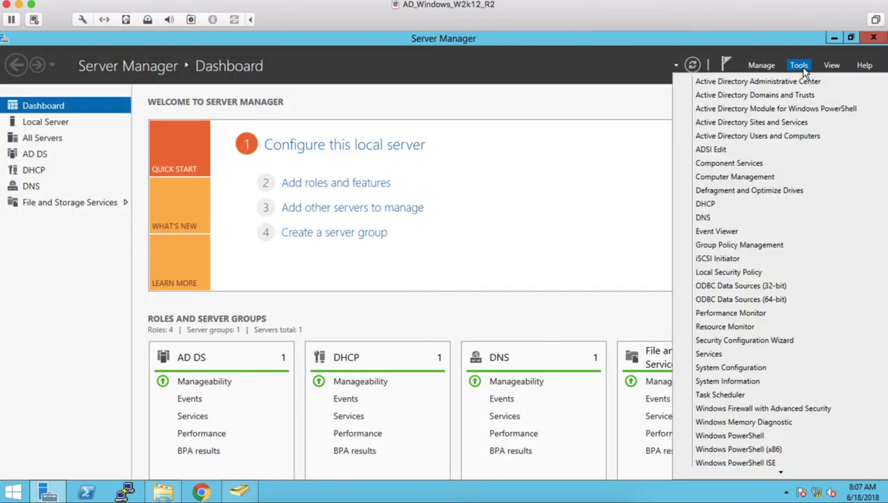
{"action": "left_click", "coordinate": [784, 125]}
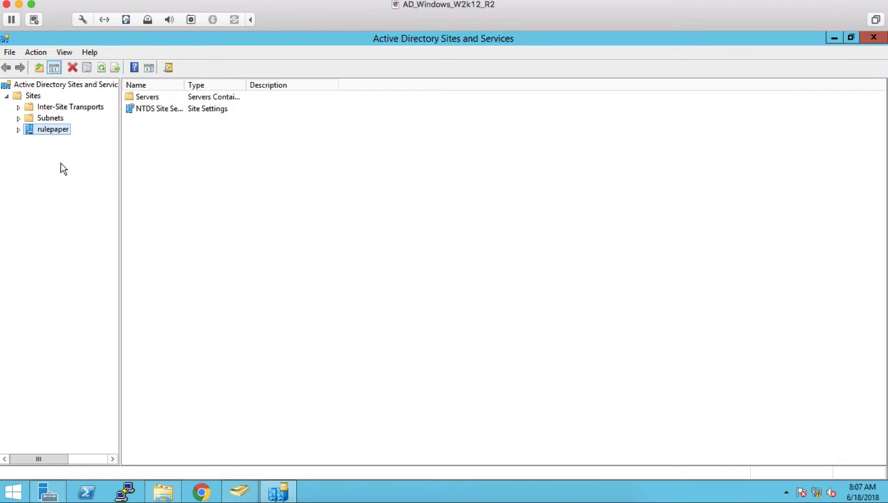
{"action": "left_click", "coordinate": [19, 131]}
{"action": "left_click", "coordinate": [33, 96]}
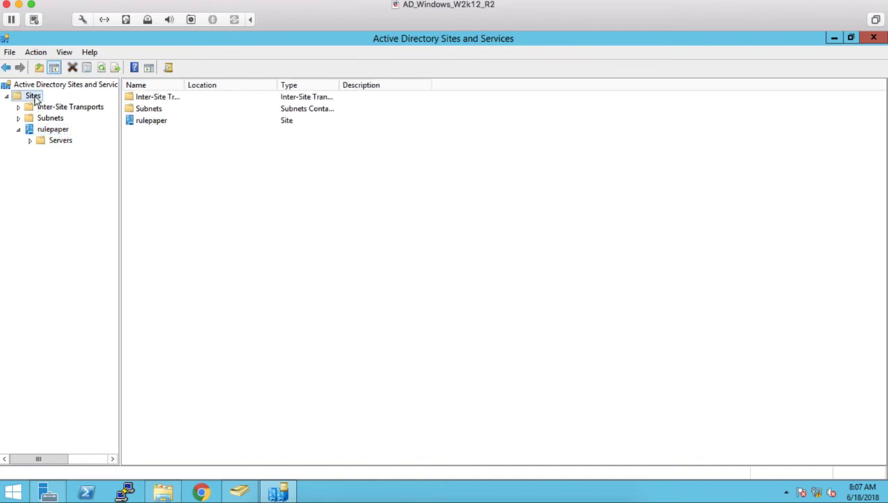
{"action": "right_click", "coordinate": [35, 99]}
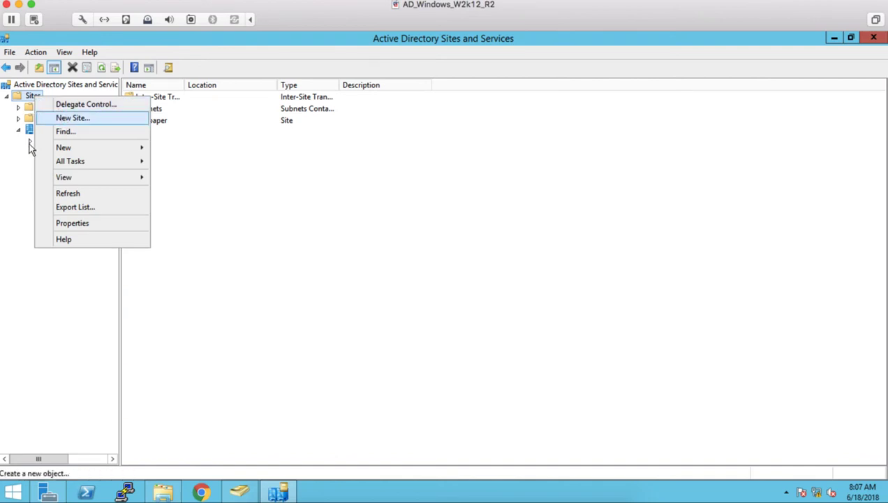
{"action": "left_click", "coordinate": [13, 172]}
{"action": "left_click", "coordinate": [55, 130]}
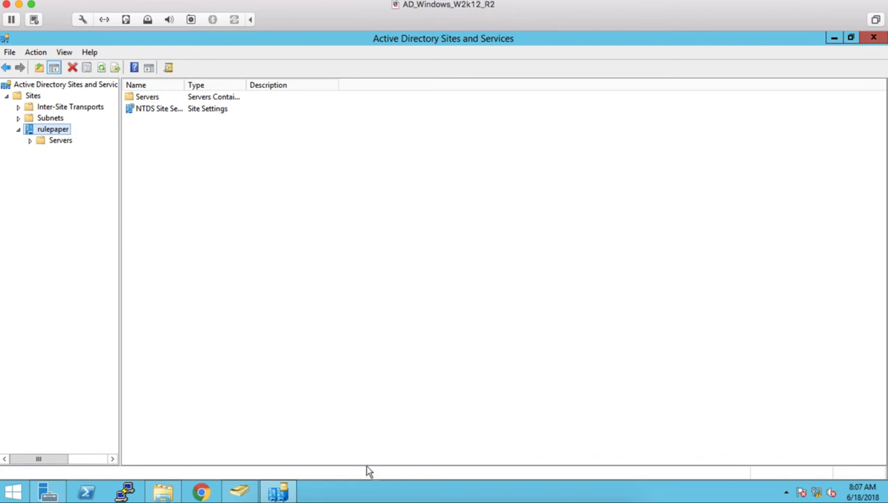
Return to Jenkins and set the Active Directory domain's Site to rulepaper
{"action": "left_click", "coordinate": [362, 496]}
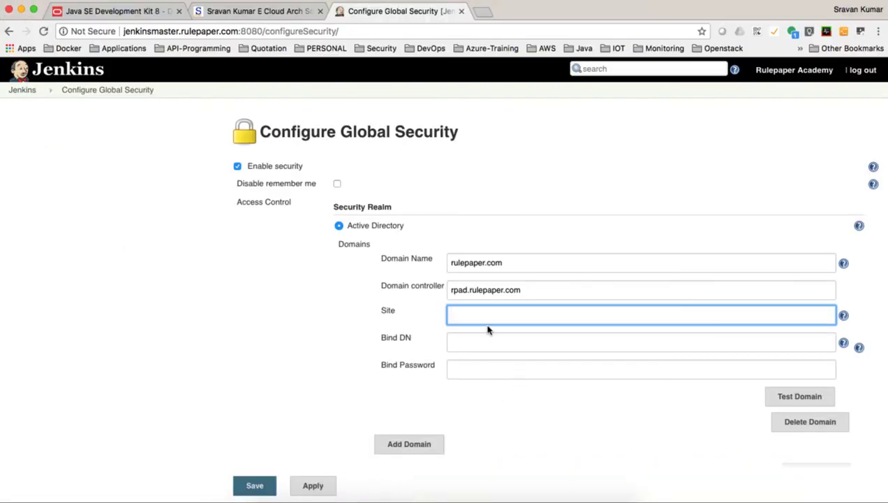
{"action": "type", "text": "rulepaper"}
{"action": "key", "text": "Tab"}
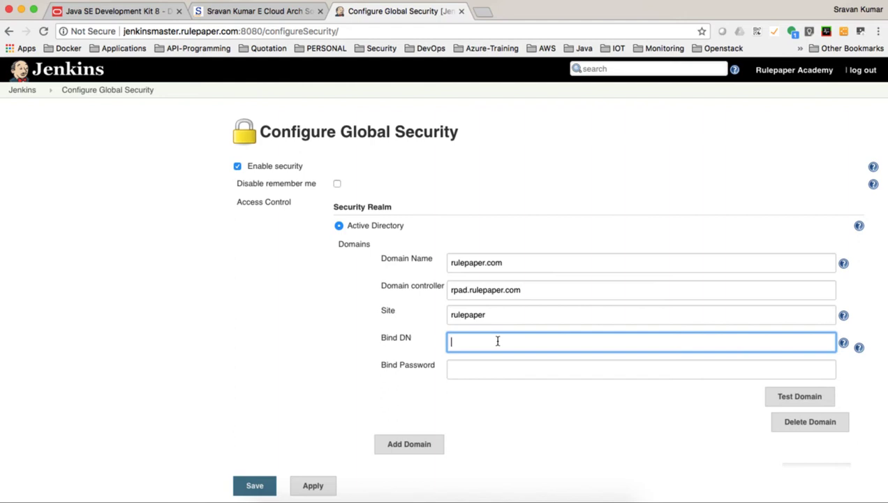
In Active Directory Users and Computers, start a new user in the rulepaper.com Users container with first name and logon name jenkins
{"action": "key", "text": "super+Tab"}
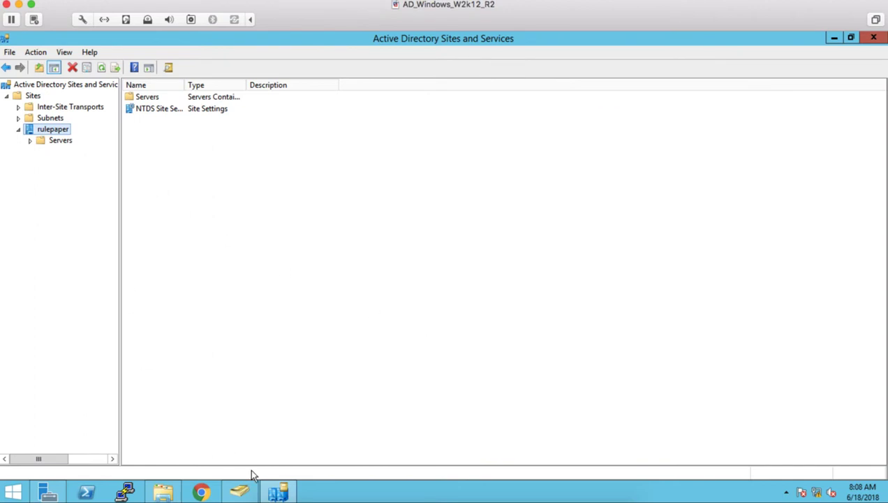
{"action": "left_click", "coordinate": [244, 491]}
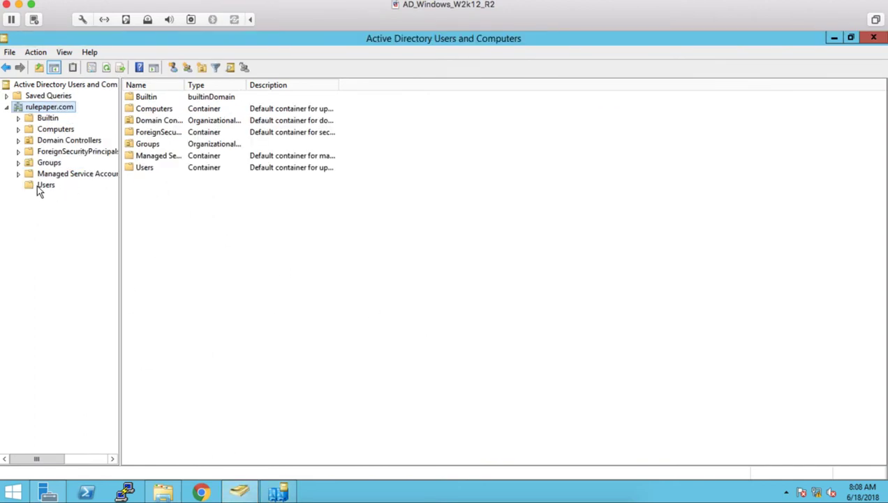
{"action": "left_click", "coordinate": [39, 188]}
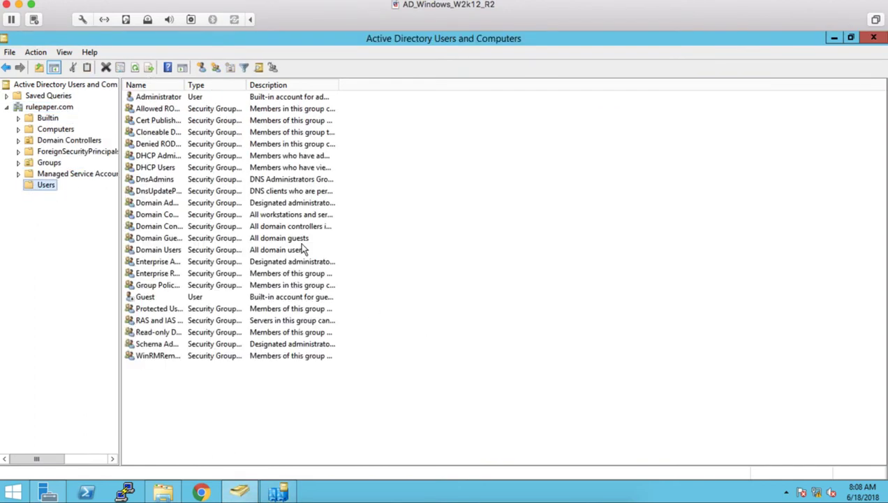
{"action": "right_click", "coordinate": [46, 187]}
{"action": "mouse_move", "coordinate": [107, 225]}
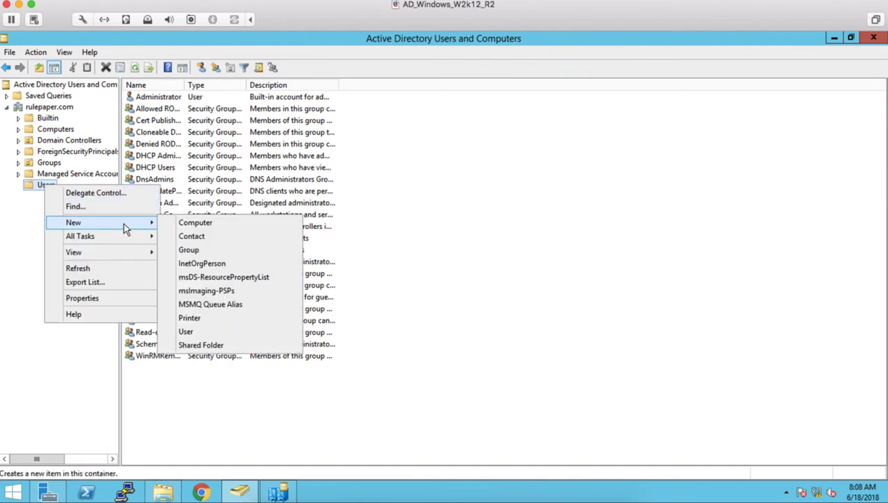
{"action": "left_click", "coordinate": [207, 335]}
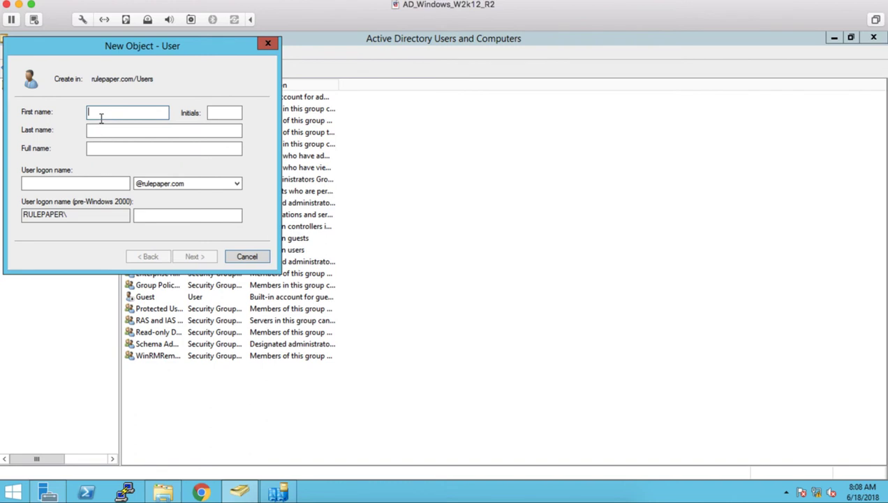
{"action": "type", "text": "jenki"}
{"action": "left_click", "coordinate": [75, 182]}
{"action": "type", "text": "jenkins"}
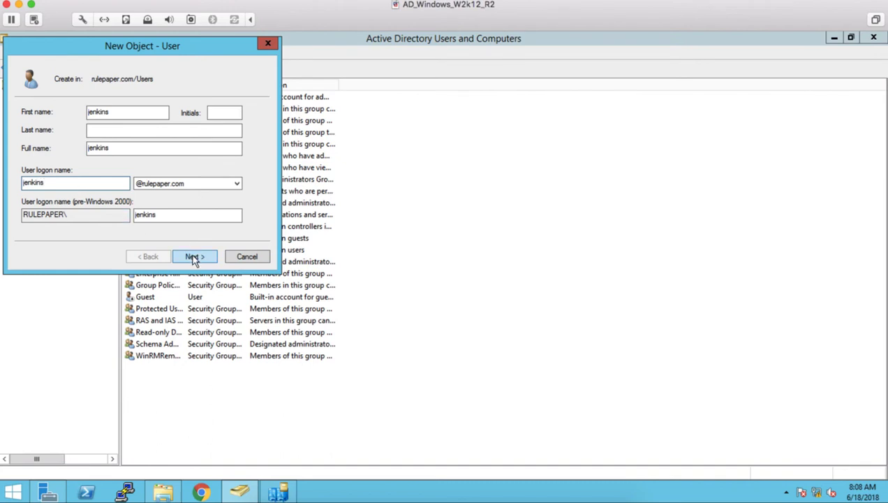
{"action": "key", "text": "Tab"}
{"action": "left_click", "coordinate": [195, 257]}
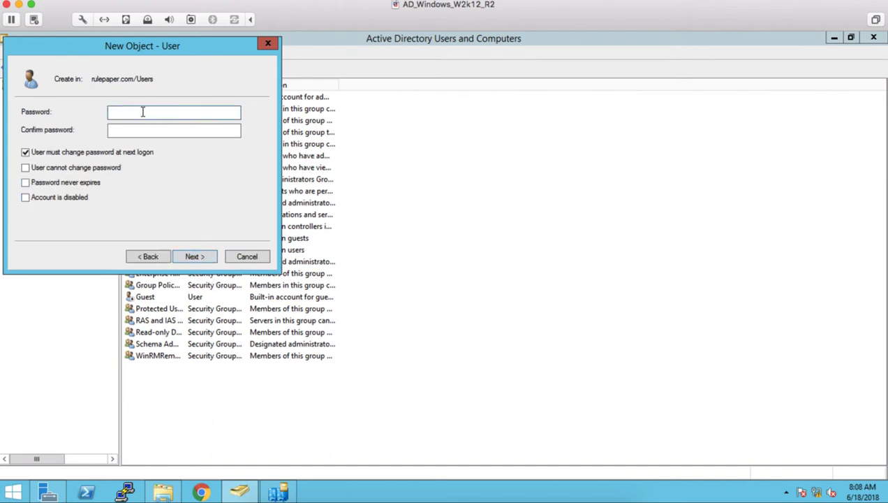
Enter and confirm the account password, disable the forced change at next logon, enable cannot change password and password never expires, and create the user
{"action": "type", "text": "********"}
{"action": "key", "text": "Tab"}
{"action": "type", "text": "*****"}
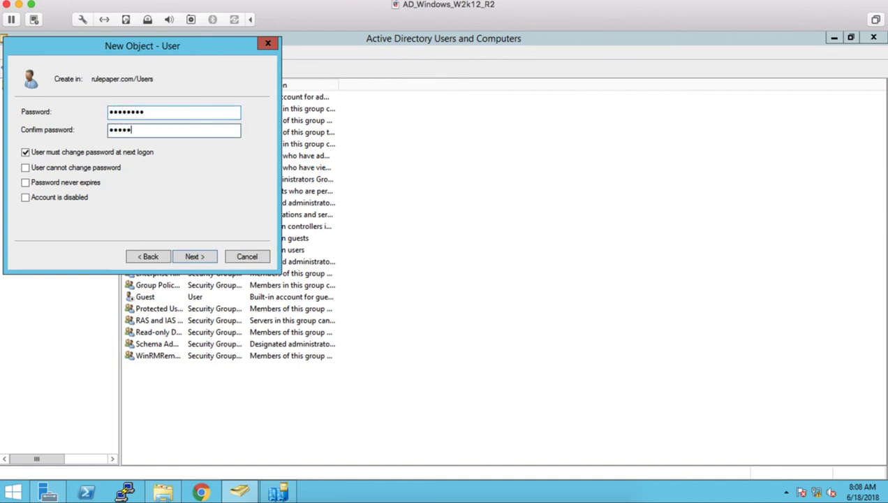
{"action": "type", "text": "***"}
{"action": "left_click", "coordinate": [25, 153]}
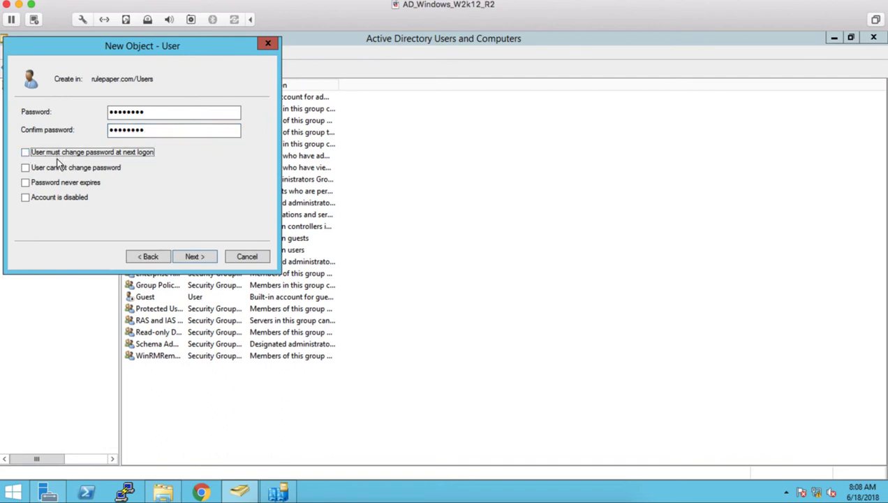
{"action": "left_click", "coordinate": [28, 169]}
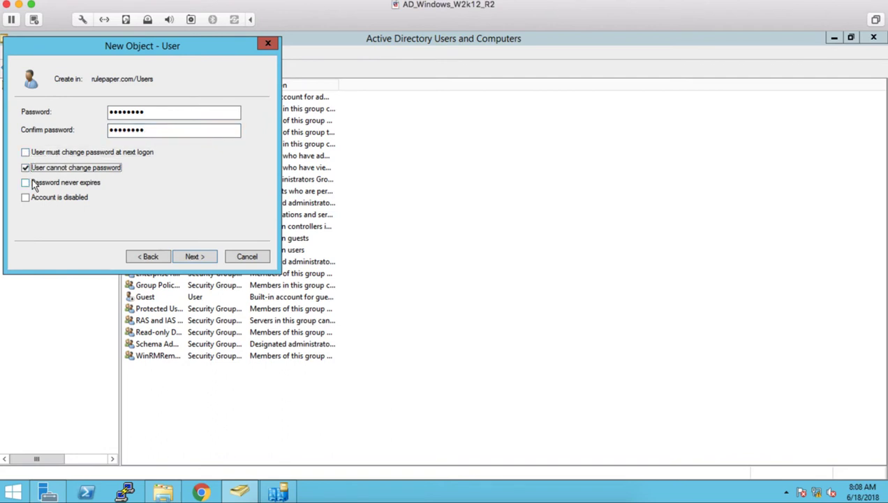
{"action": "left_click", "coordinate": [34, 183]}
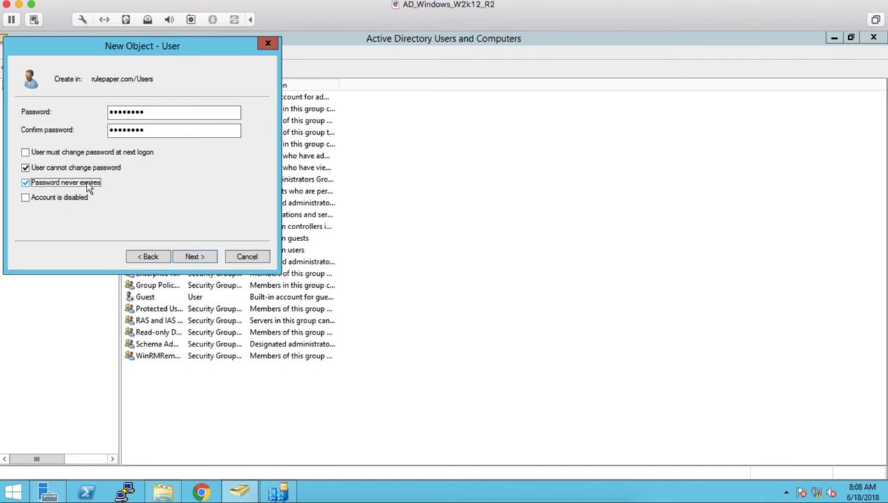
{"action": "left_click", "coordinate": [43, 185]}
{"action": "left_click", "coordinate": [43, 185]}
{"action": "left_click", "coordinate": [193, 258]}
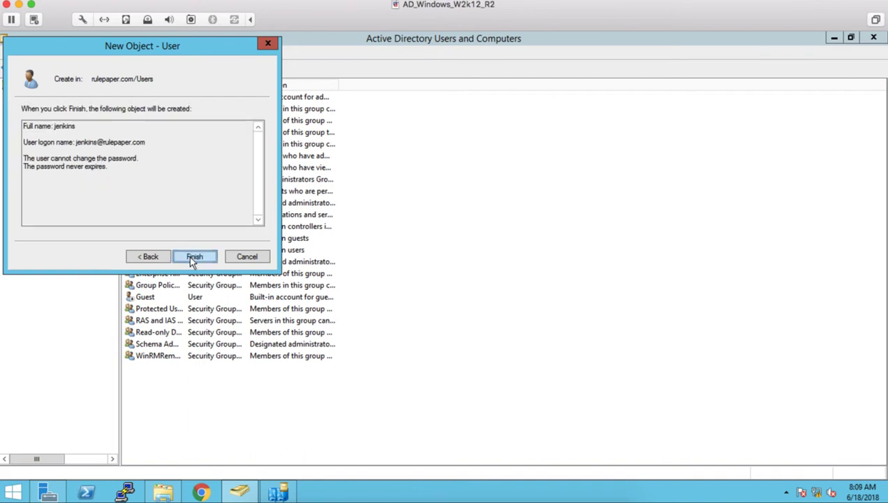
{"action": "left_click", "coordinate": [201, 256]}
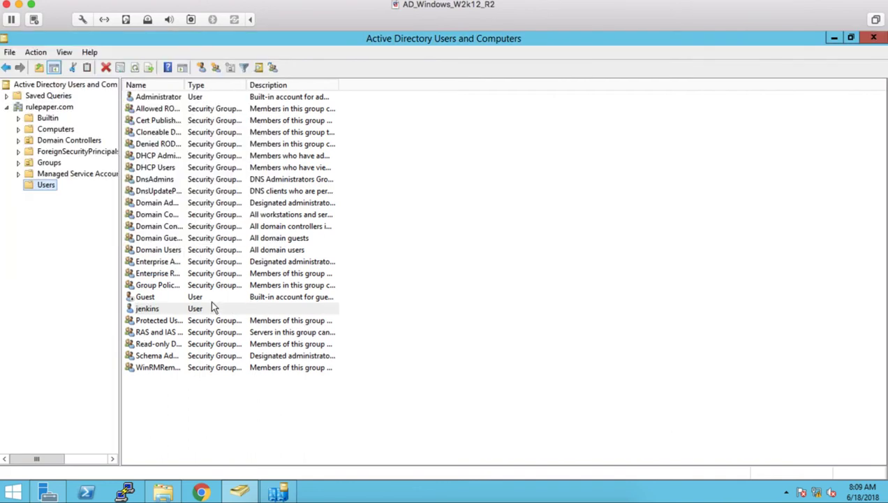
View the jenkins user's properties, check the Bind DN field in Jenkins, and return to the Users container on the AD virtual machine
{"action": "double_click", "coordinate": [148, 308]}
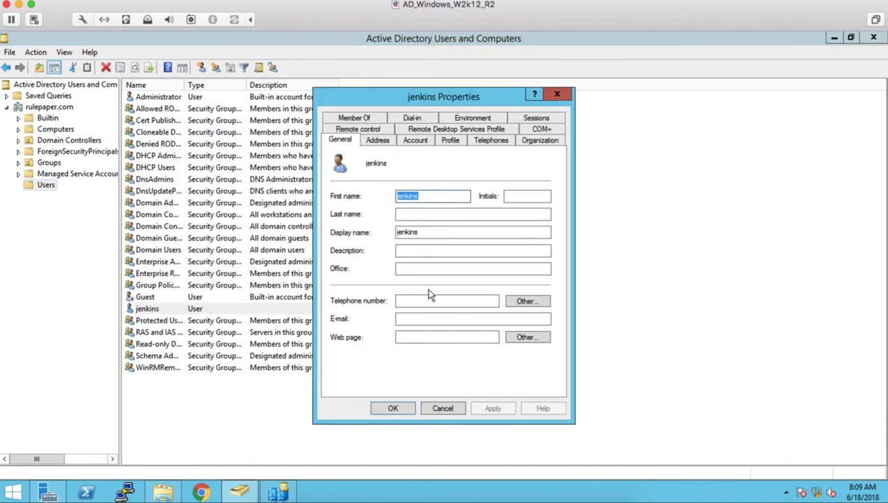
{"action": "left_click", "coordinate": [443, 409]}
{"action": "left_click", "coordinate": [364, 493]}
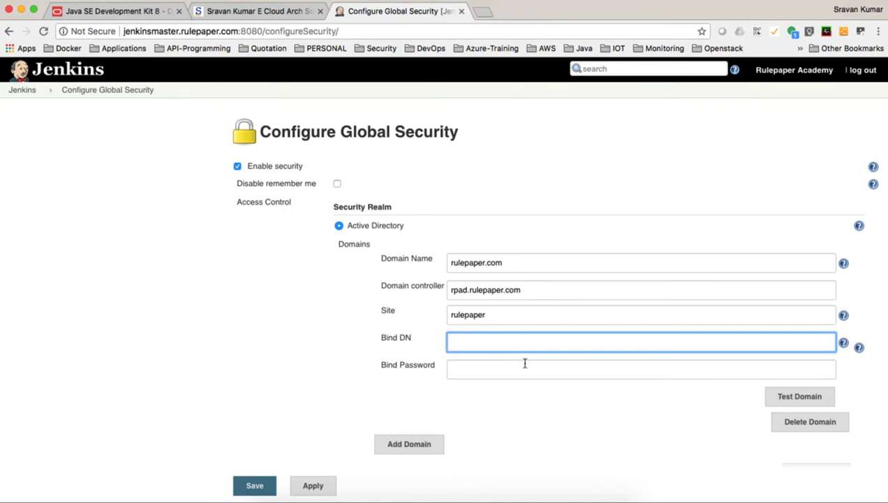
{"action": "key", "text": "super+Tab"}
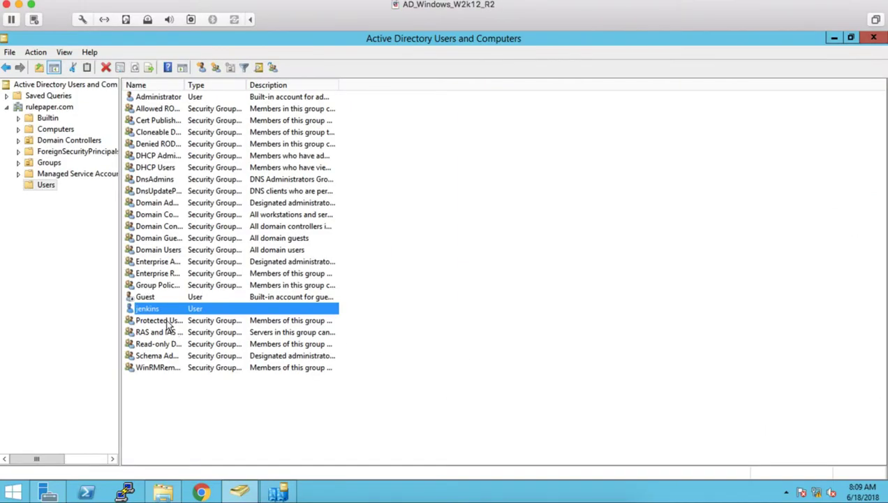
{"action": "left_click", "coordinate": [47, 188]}
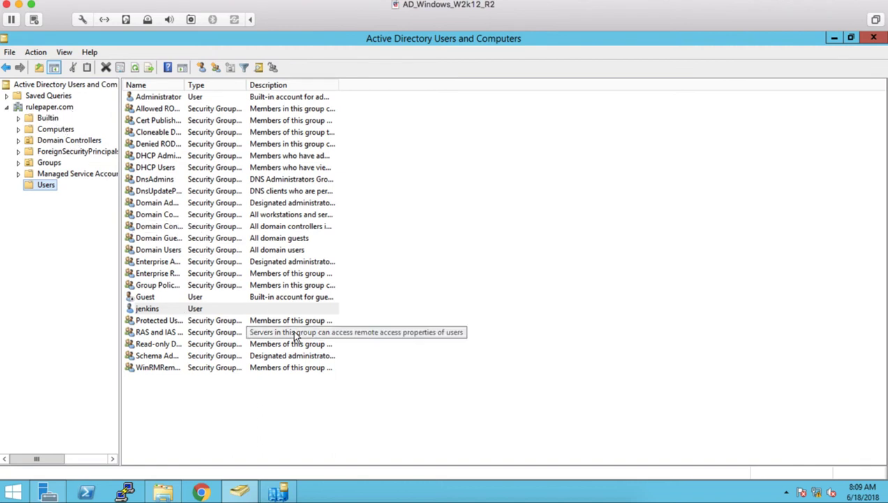
Launch BeaverTail from the beavertail_090 folder and add the LDAP root LDAP://localhost using the current user credentials
{"action": "left_click", "coordinate": [165, 493]}
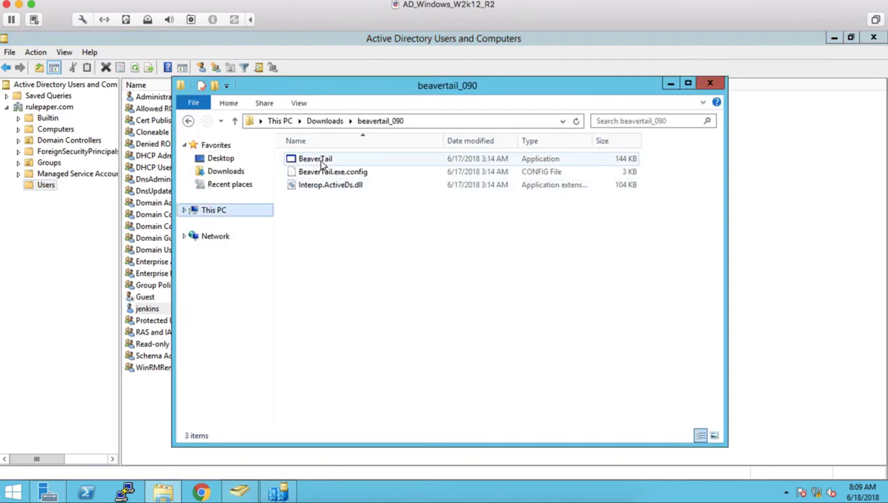
{"action": "double_click", "coordinate": [318, 159]}
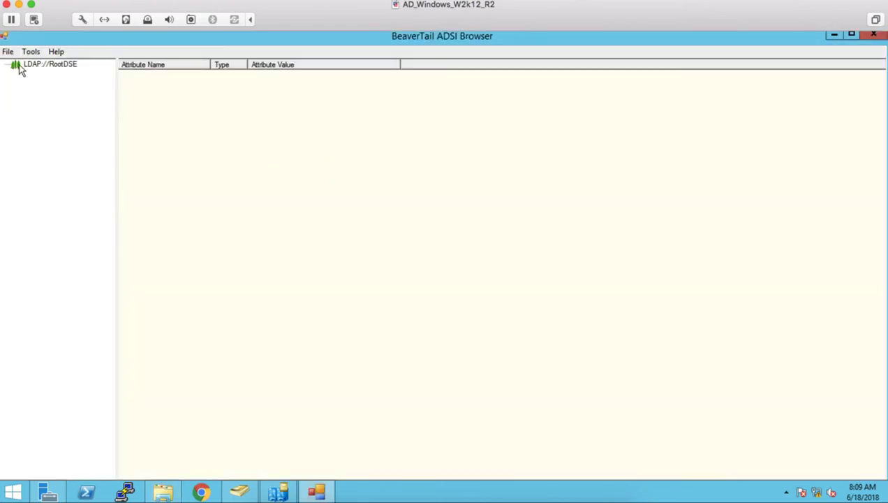
{"action": "left_click", "coordinate": [22, 66]}
{"action": "right_click", "coordinate": [25, 66]}
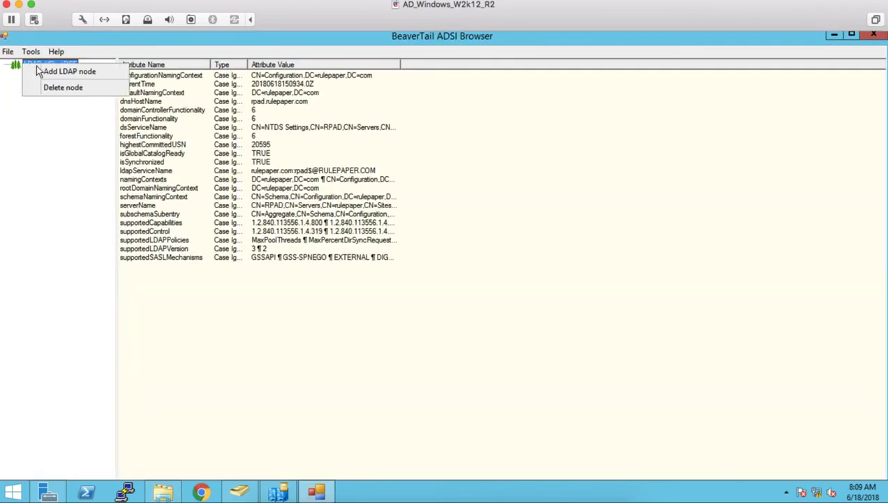
{"action": "left_click", "coordinate": [53, 73]}
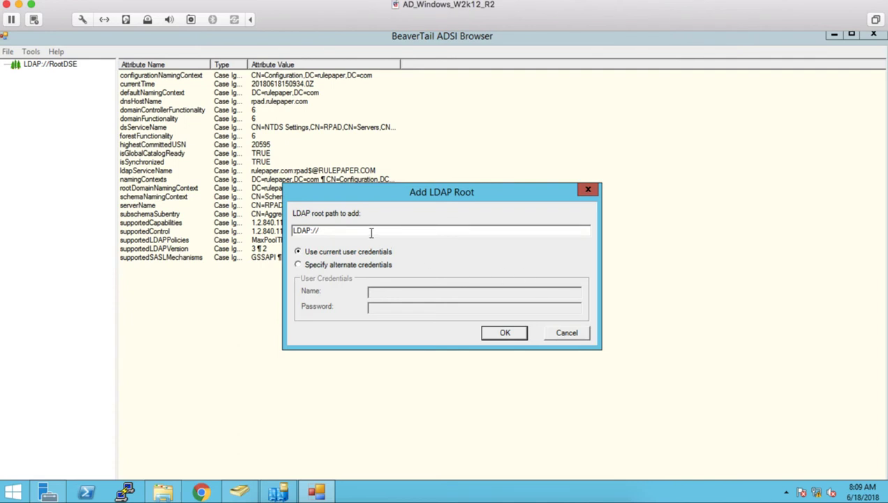
{"action": "type", "text": "localhost"}
{"action": "left_click", "coordinate": [504, 336]}
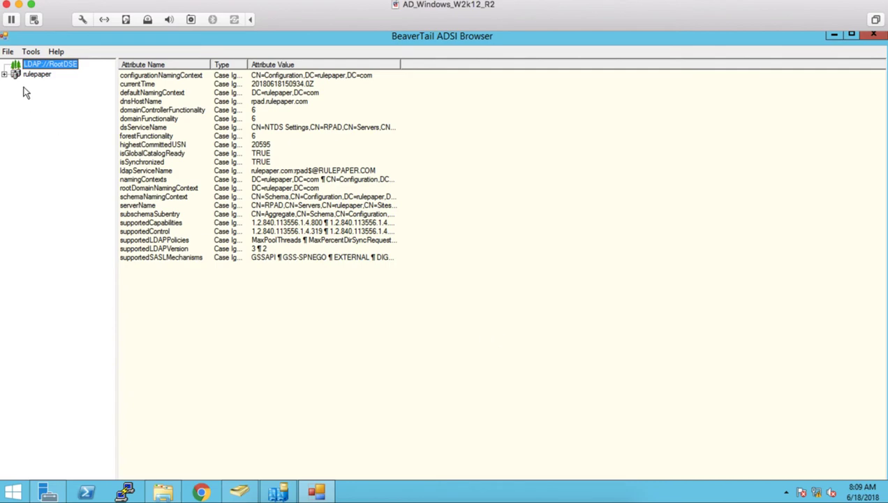
In BeaverTail, browse the rulepaper domain to the jenkins user in CN=Users and look up its distinguishedName attribute
{"action": "left_click", "coordinate": [36, 75]}
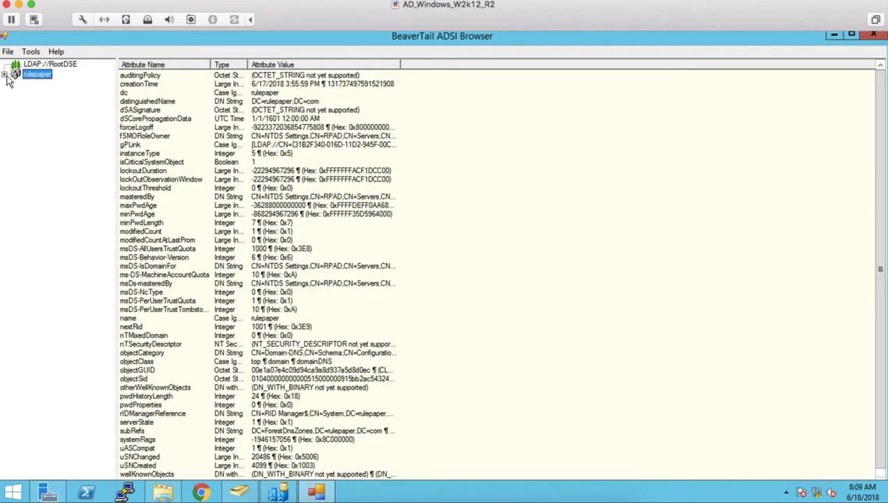
{"action": "left_click", "coordinate": [6, 74]}
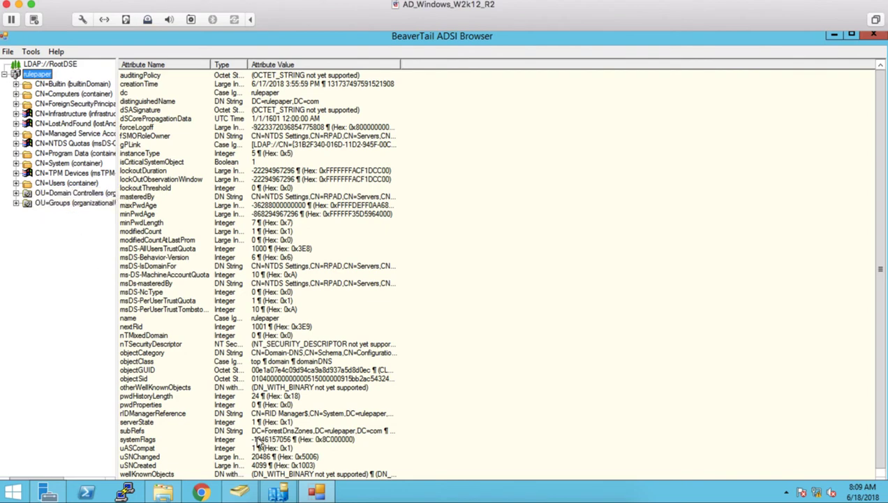
{"action": "left_click", "coordinate": [240, 492]}
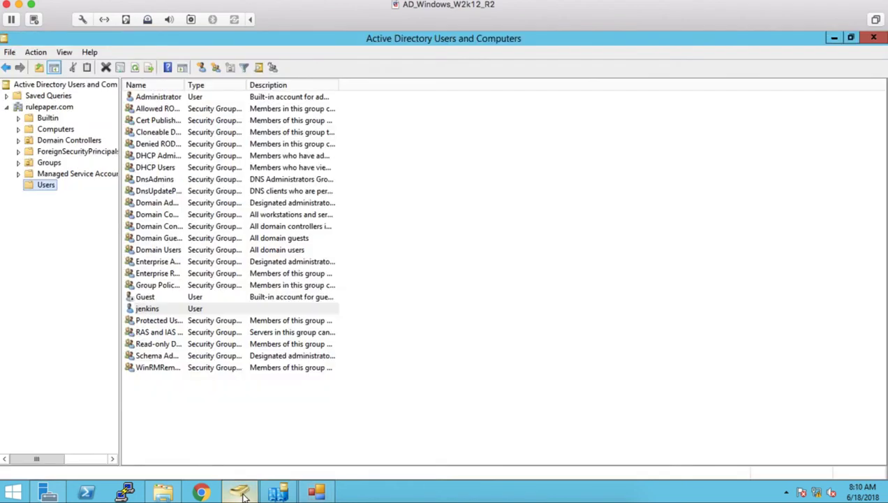
{"action": "left_click", "coordinate": [241, 493]}
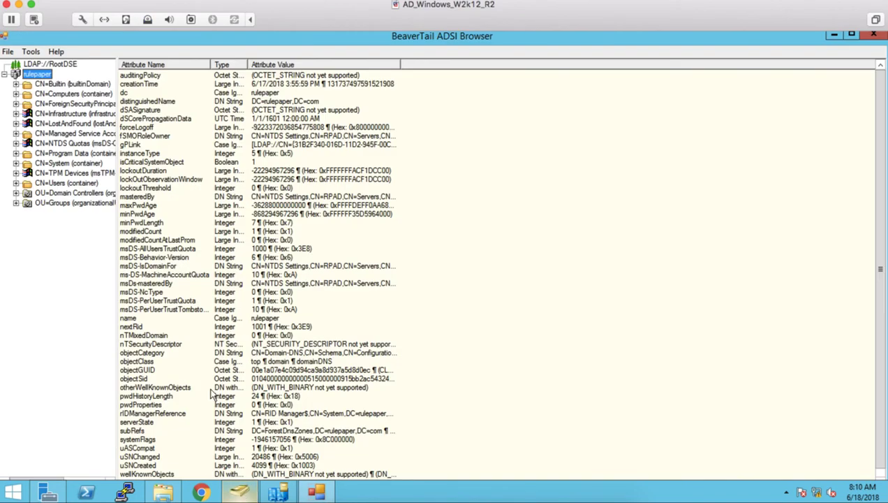
{"action": "left_click", "coordinate": [15, 184]}
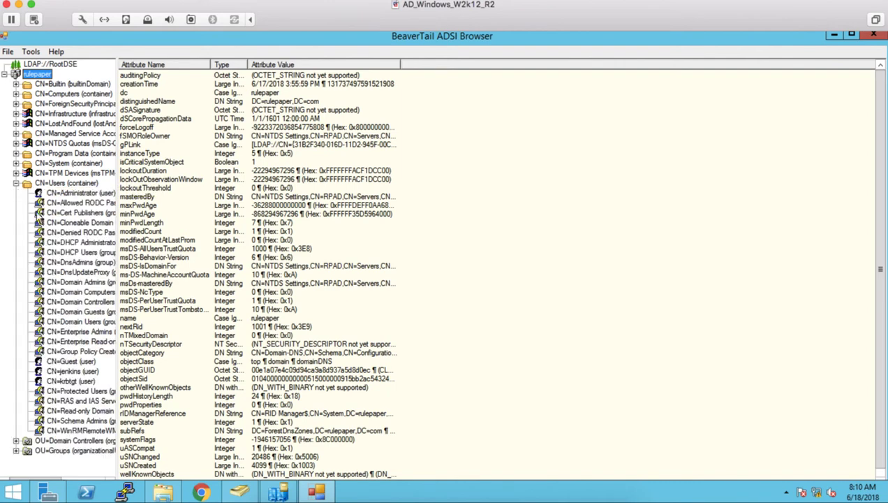
{"action": "left_click", "coordinate": [90, 374]}
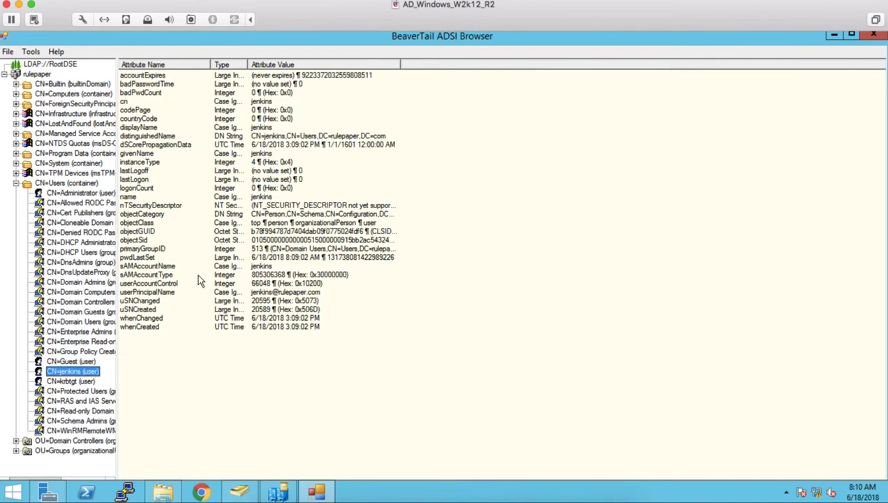
{"action": "left_click", "coordinate": [166, 137]}
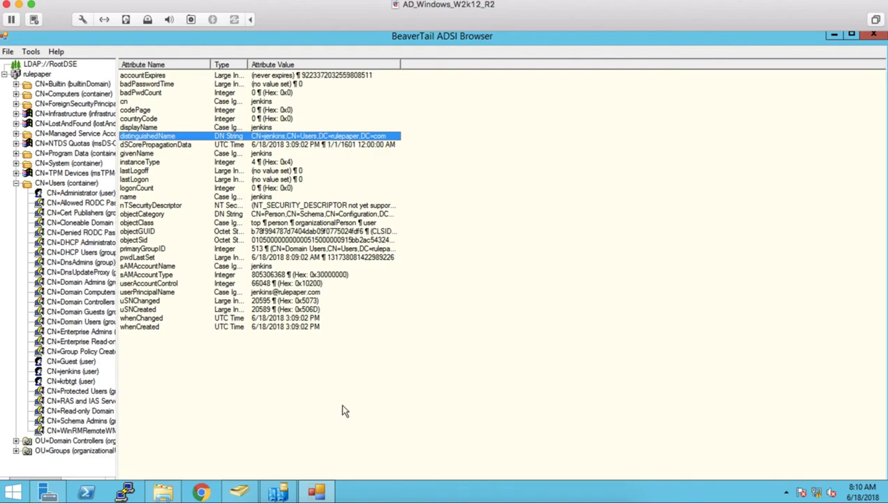
Switch to Jenkins and set the Bind DN to cn=jenkins,cn=users,dc=rulepaper,dc=com, checking it against the distinguished name in BeaverTail
{"action": "left_click", "coordinate": [351, 494]}
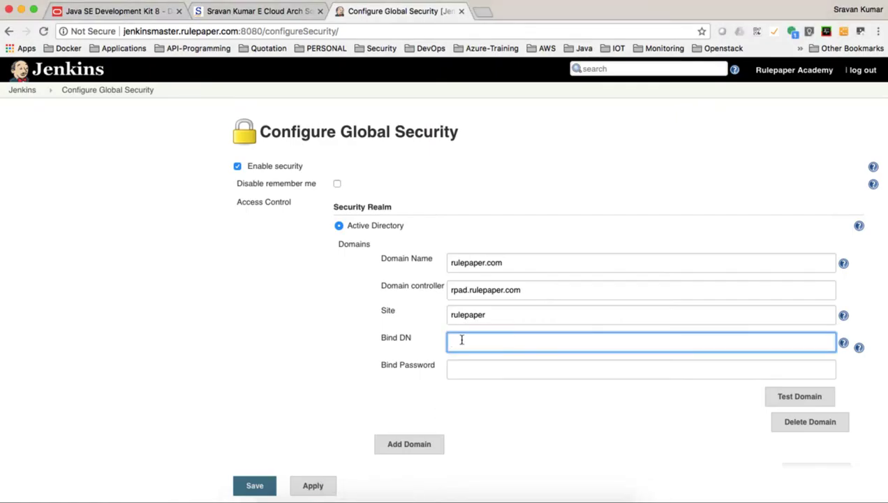
{"action": "type", "text": "cn=jenkins,"}
{"action": "key", "text": "super+Tab"}
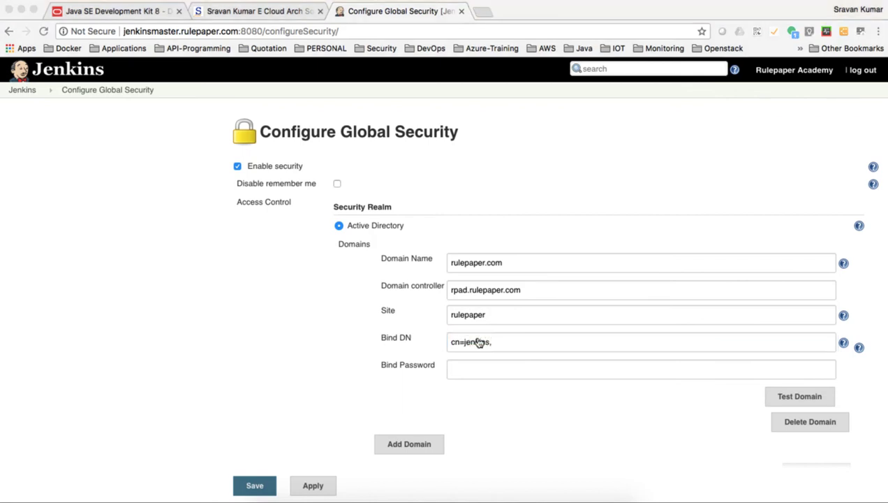
{"action": "key", "text": "super+Tab"}
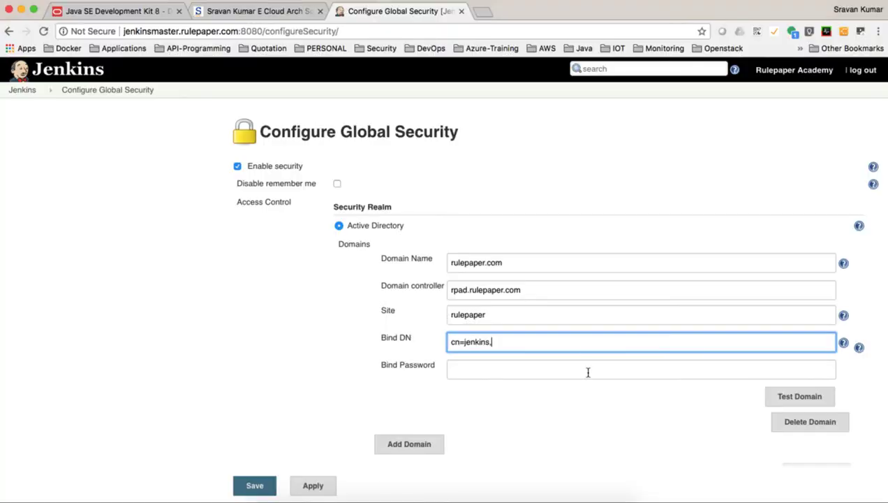
{"action": "type", "text": "cn=users,dc=rulep"}
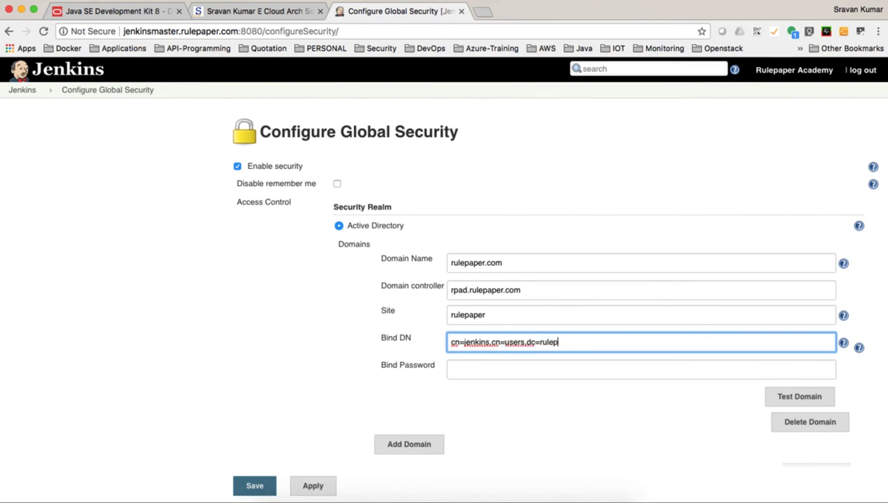
{"action": "type", "text": "aper,dc=com"}
{"action": "key", "text": "super+Tab"}
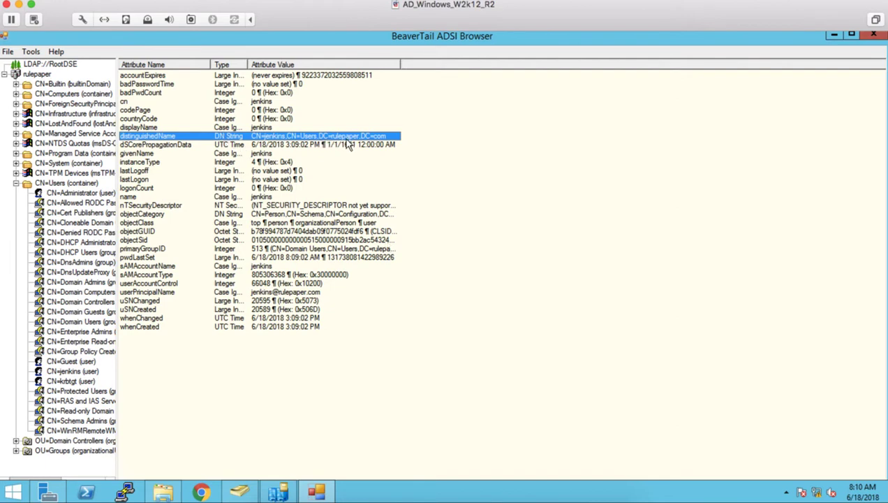
{"action": "key", "text": "super+Tab"}
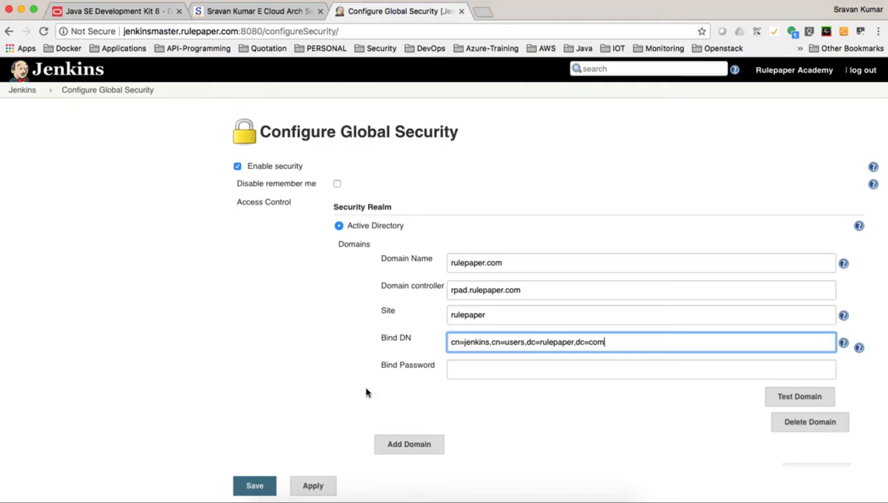
Enter the jenkins account's password as the Bind Password and test the rulepaper.com domain connection
{"action": "left_click", "coordinate": [503, 367]}
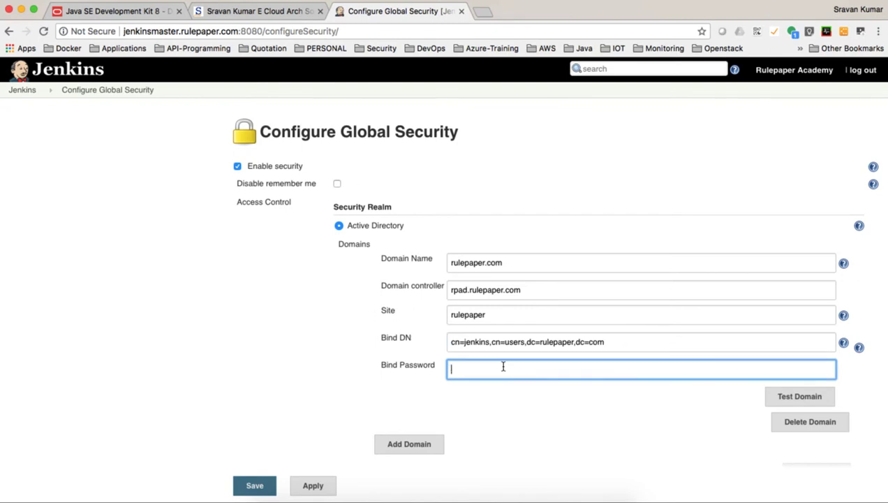
{"action": "type", "text": "***"}
{"action": "scroll", "coordinate": [628, 389], "scroll_direction": "down", "scroll_amount": 2}
{"action": "left_click", "coordinate": [797, 331]}
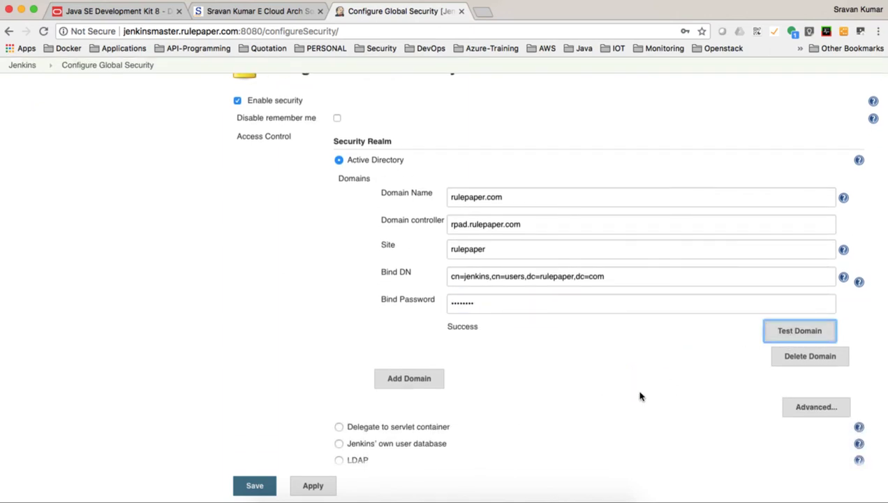
{"action": "left_click", "coordinate": [450, 327]}
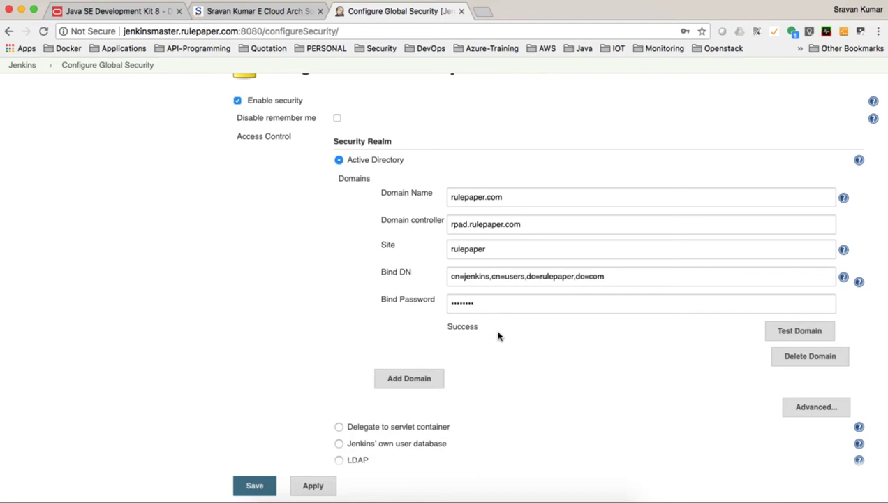
Preview the Matrix-based security and Project-based Matrix Authorization Strategy options under Authorization
{"action": "scroll", "coordinate": [498, 336], "scroll_direction": "down", "scroll_amount": 4}
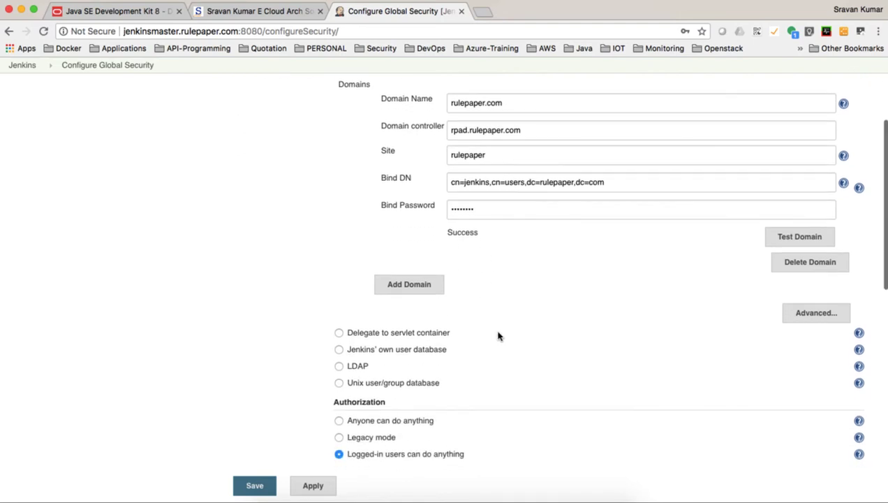
{"action": "scroll", "coordinate": [498, 336], "scroll_direction": "down", "scroll_amount": 3}
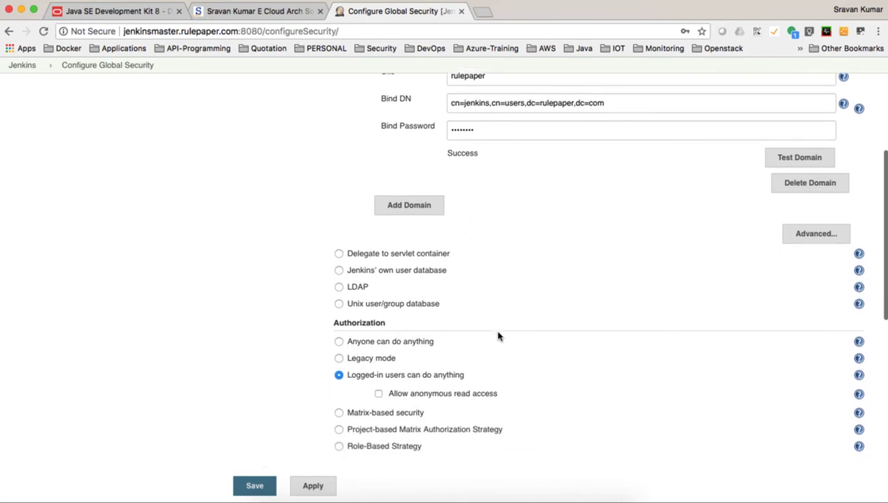
{"action": "scroll", "coordinate": [498, 336], "scroll_direction": "down", "scroll_amount": 1}
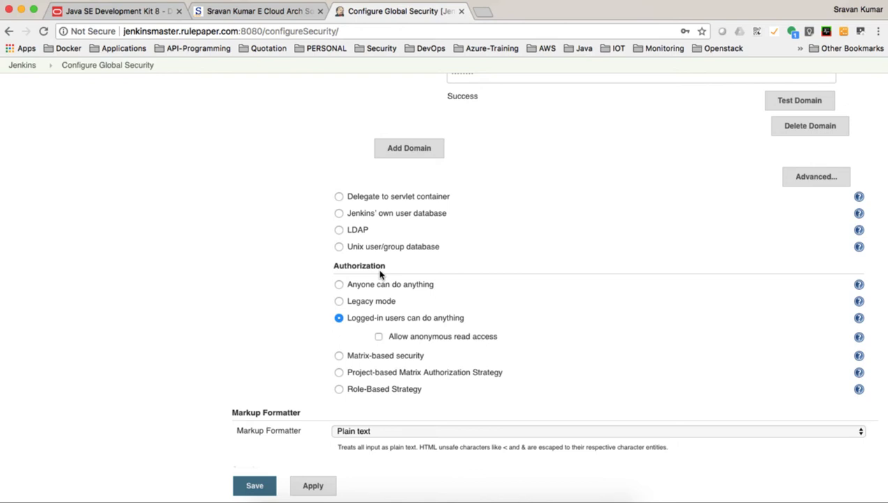
{"action": "left_click", "coordinate": [340, 356]}
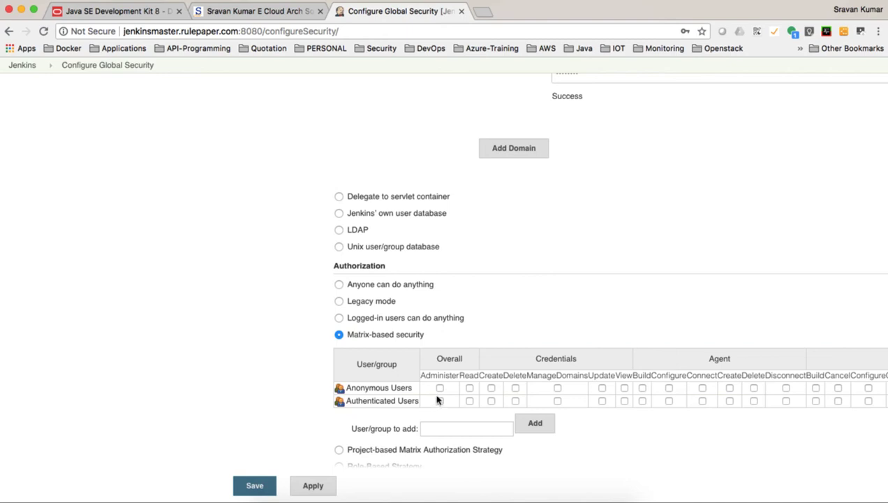
{"action": "scroll", "coordinate": [397, 387], "scroll_direction": "down", "scroll_amount": 4}
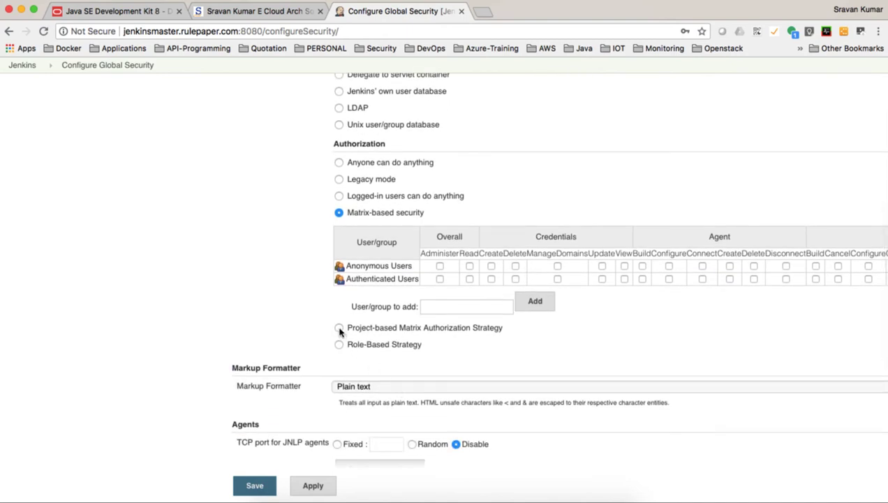
{"action": "left_click", "coordinate": [339, 328]}
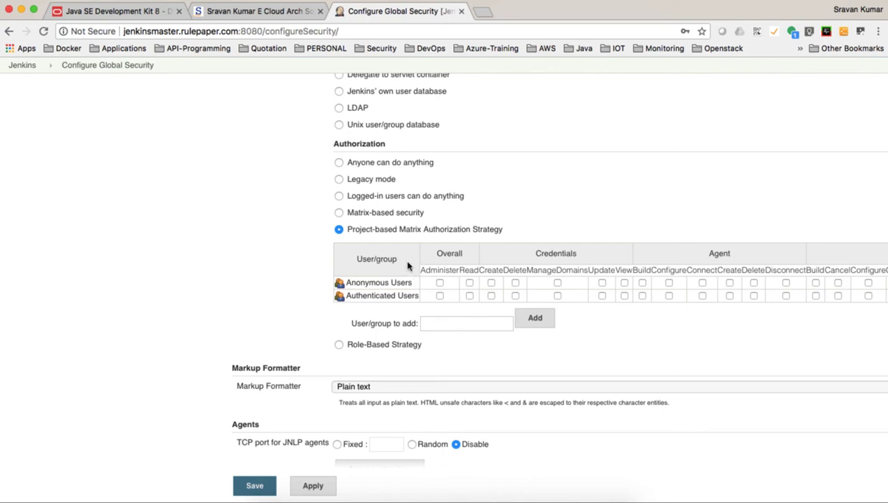
Set the authorization to Role-Based Strategy, review the security realm settings, and apply and save the global security configuration
{"action": "left_click", "coordinate": [339, 345]}
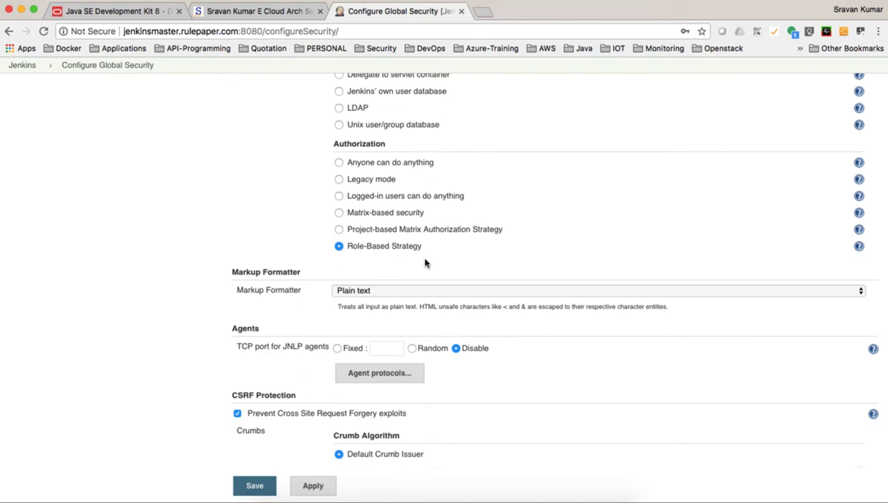
{"action": "scroll", "coordinate": [425, 263], "scroll_direction": "up", "scroll_amount": 8}
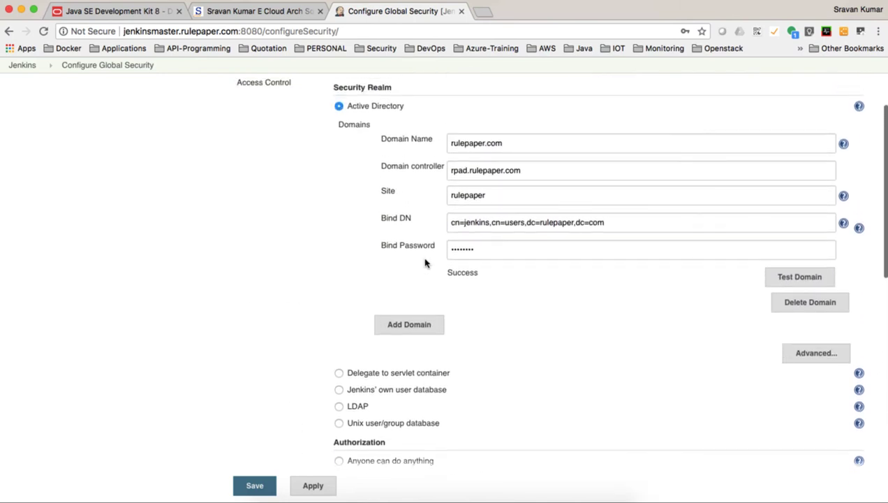
{"action": "scroll", "coordinate": [424, 263], "scroll_direction": "down", "scroll_amount": 4}
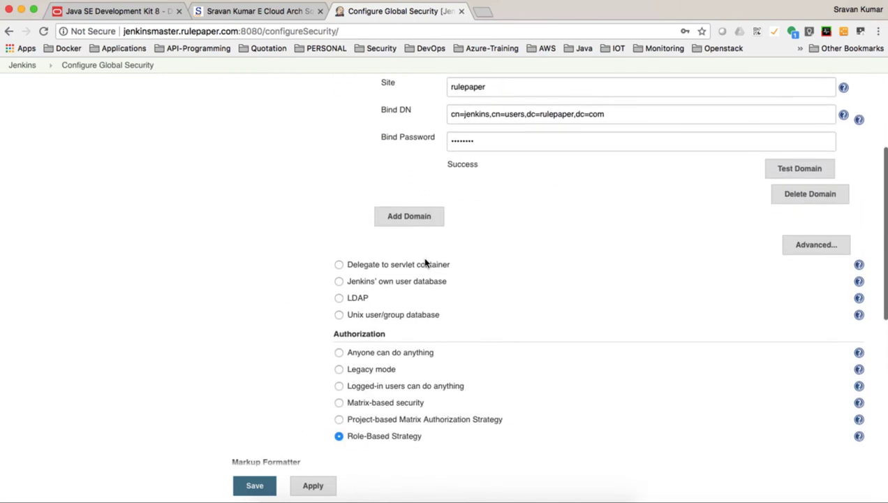
{"action": "scroll", "coordinate": [494, 182], "scroll_direction": "down", "scroll_amount": 4}
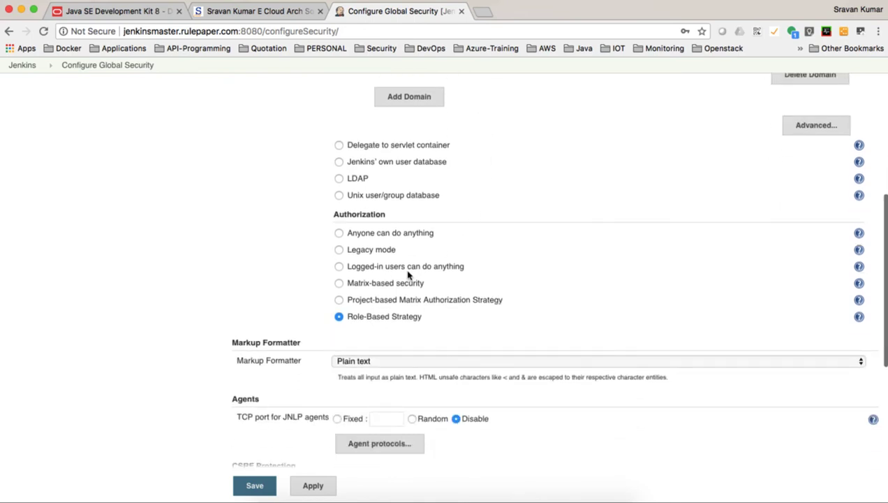
{"action": "left_click", "coordinate": [312, 491]}
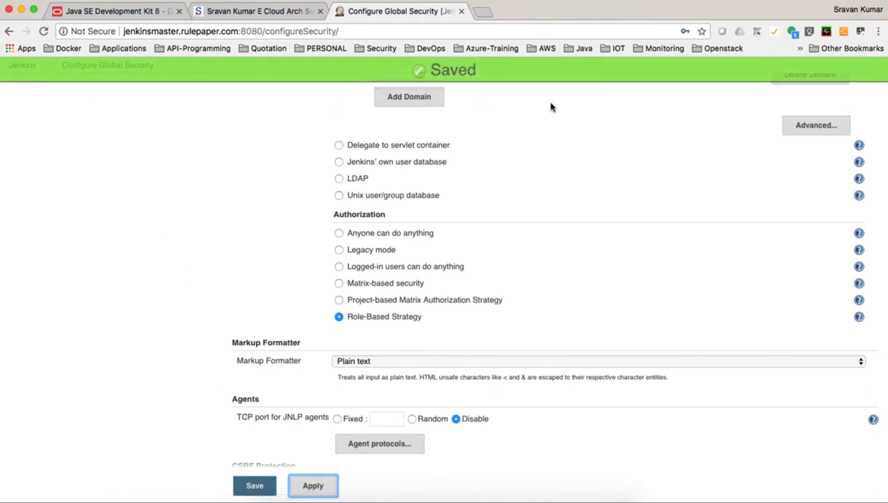
{"action": "left_click", "coordinate": [255, 488]}
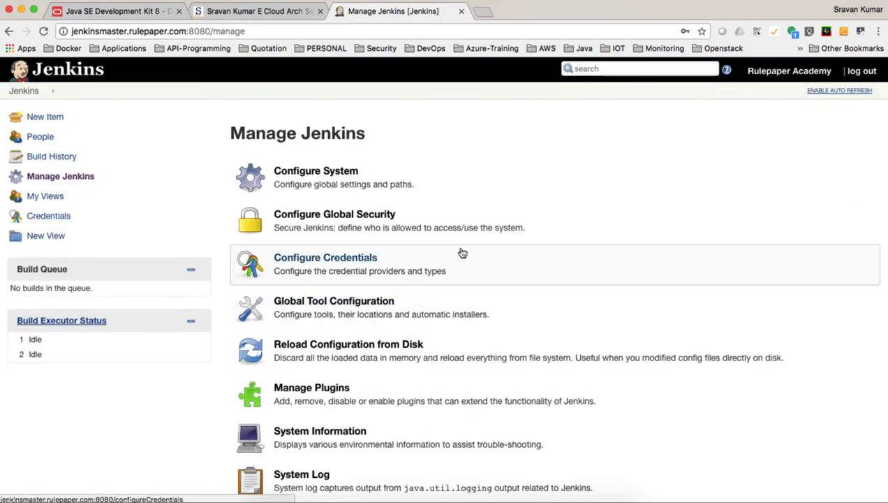
Open the Manage Roles page under Manage and Assign Roles in the Jenkins administration settings
{"action": "scroll", "coordinate": [461, 253], "scroll_direction": "down", "scroll_amount": 1}
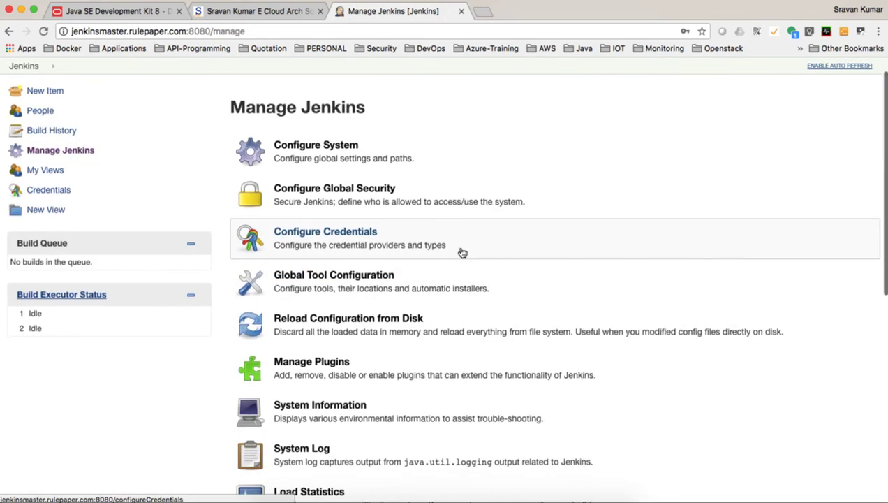
{"action": "scroll", "coordinate": [461, 253], "scroll_direction": "down", "scroll_amount": 2}
{"action": "scroll", "coordinate": [461, 253], "scroll_direction": "down", "scroll_amount": 2}
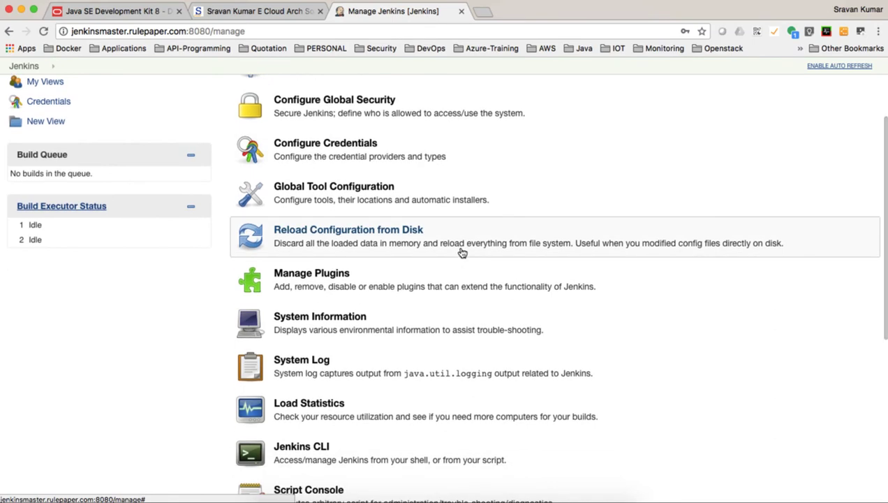
{"action": "scroll", "coordinate": [461, 253], "scroll_direction": "down", "scroll_amount": 1}
{"action": "scroll", "coordinate": [461, 252], "scroll_direction": "down", "scroll_amount": 2}
{"action": "scroll", "coordinate": [461, 253], "scroll_direction": "down", "scroll_amount": 2}
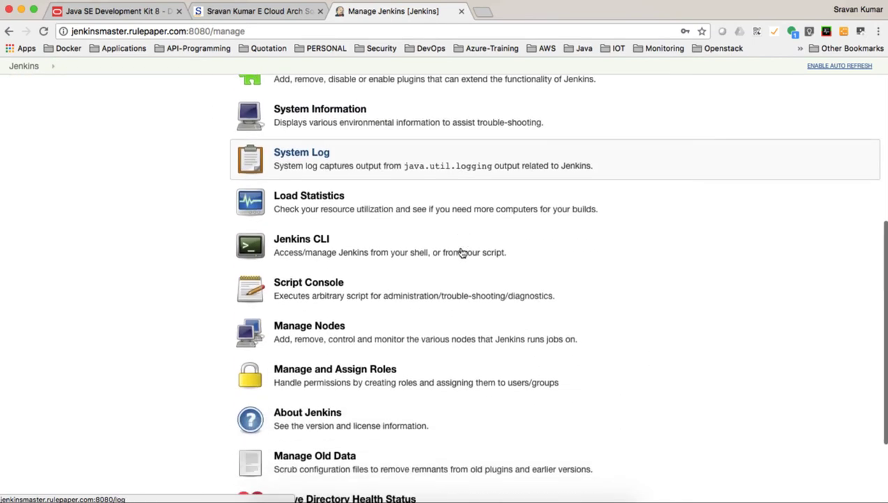
{"action": "scroll", "coordinate": [461, 253], "scroll_direction": "down", "scroll_amount": 2}
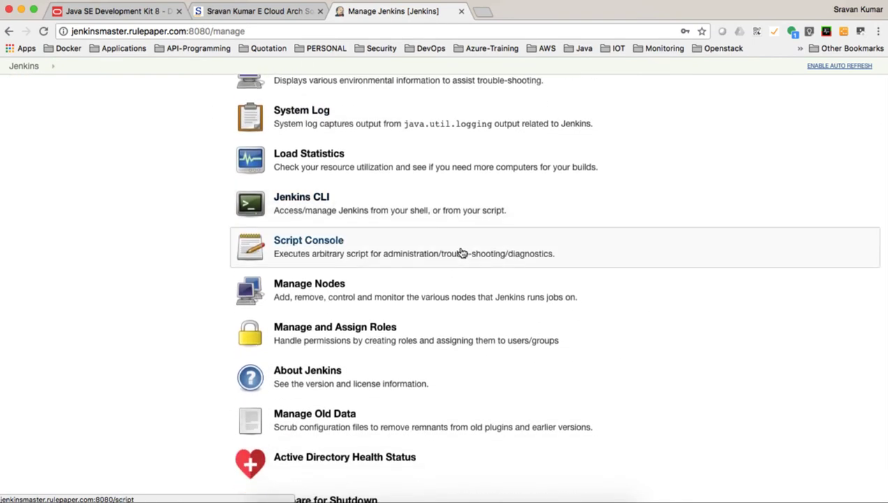
{"action": "left_click", "coordinate": [347, 334]}
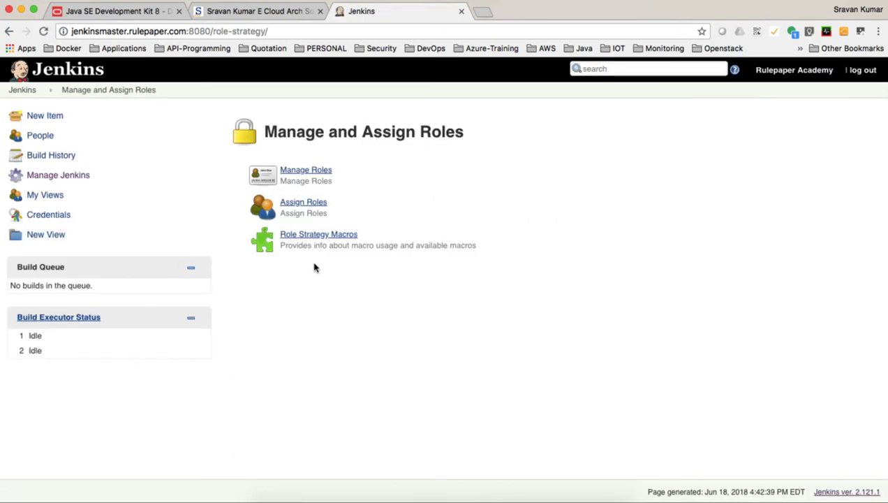
{"action": "left_click", "coordinate": [317, 175]}
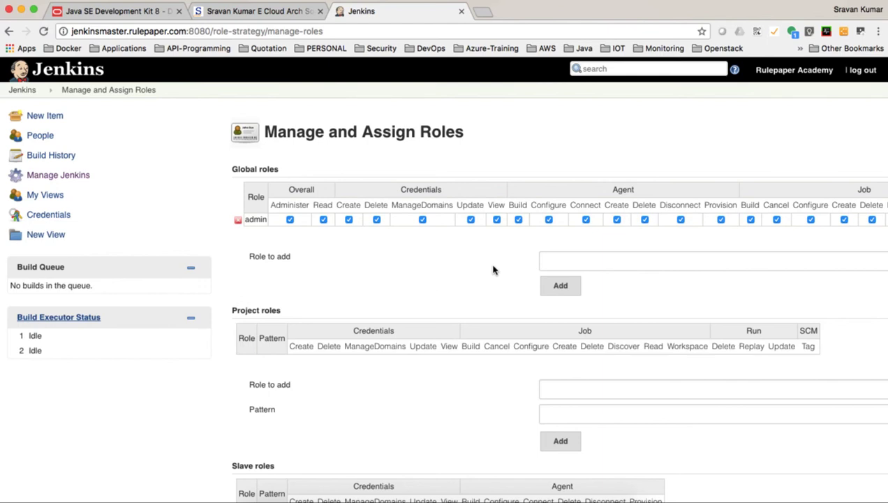
Add a global role named readonly and grant it only the Overall Read permission
{"action": "left_click", "coordinate": [568, 262]}
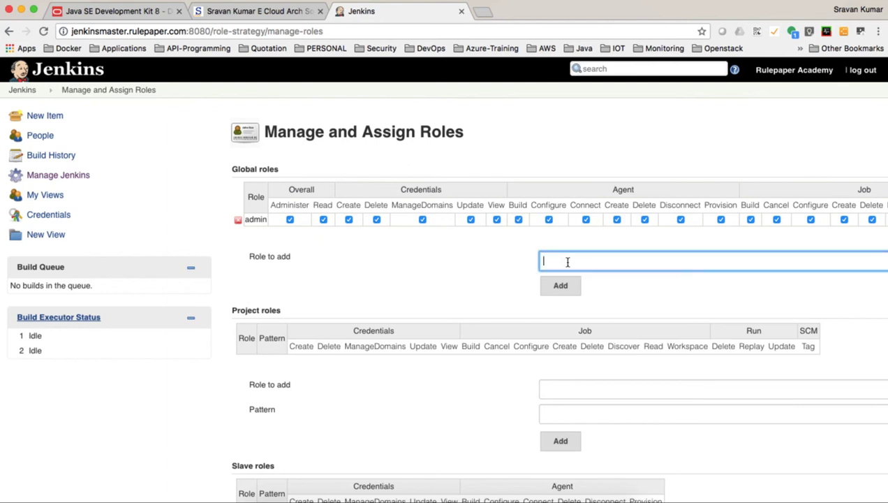
{"action": "type", "text": "readonly"}
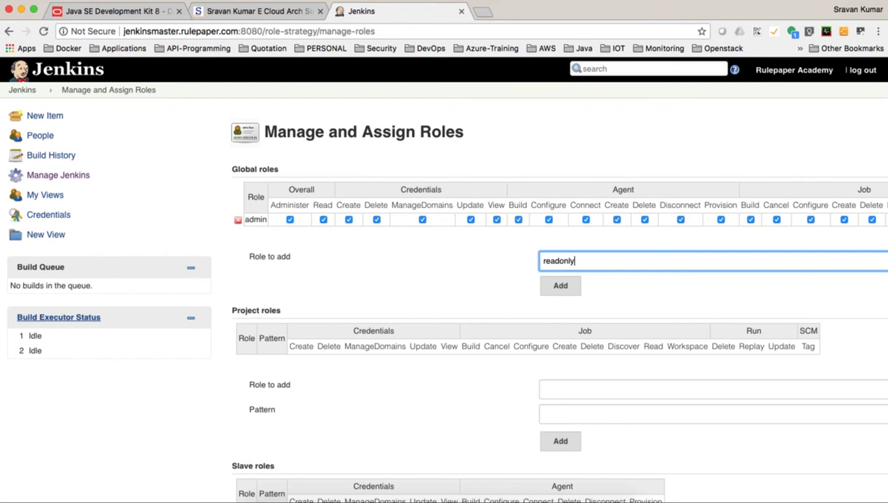
{"action": "left_click", "coordinate": [564, 287]}
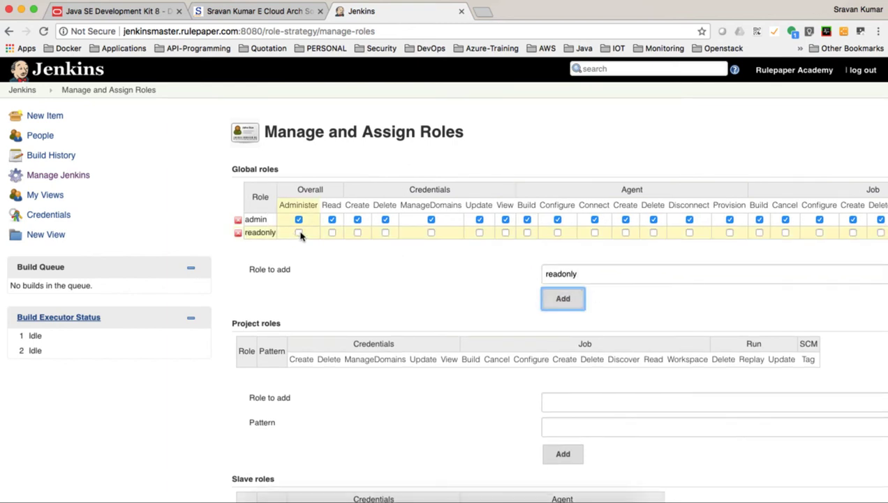
{"action": "left_click", "coordinate": [332, 233]}
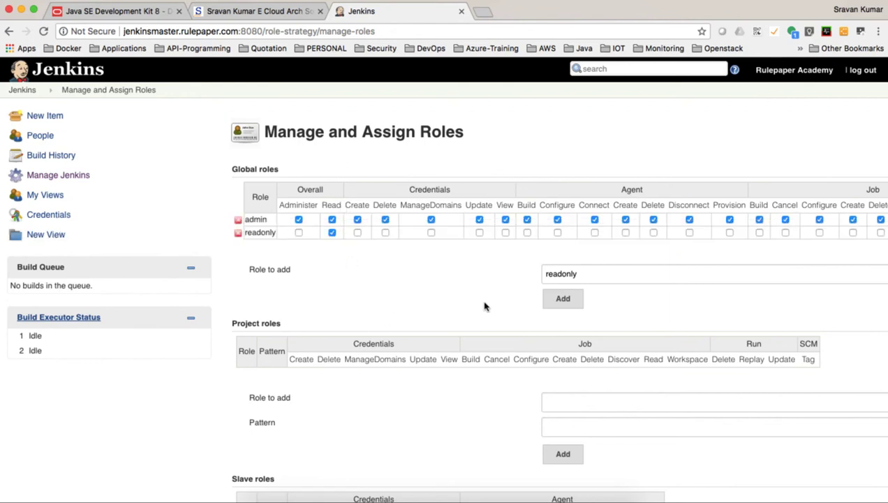
{"action": "scroll", "coordinate": [684, 268], "scroll_direction": "right", "scroll_amount": 6}
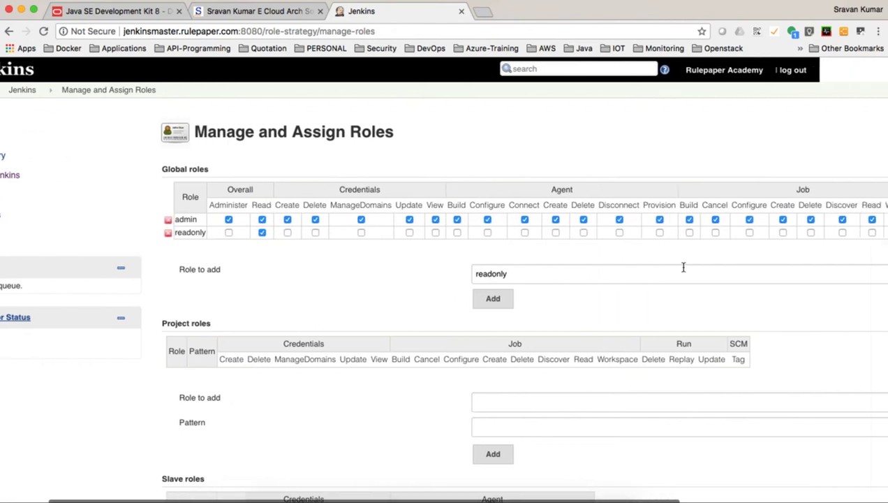
{"action": "scroll", "coordinate": [683, 265], "scroll_direction": "left", "scroll_amount": 6}
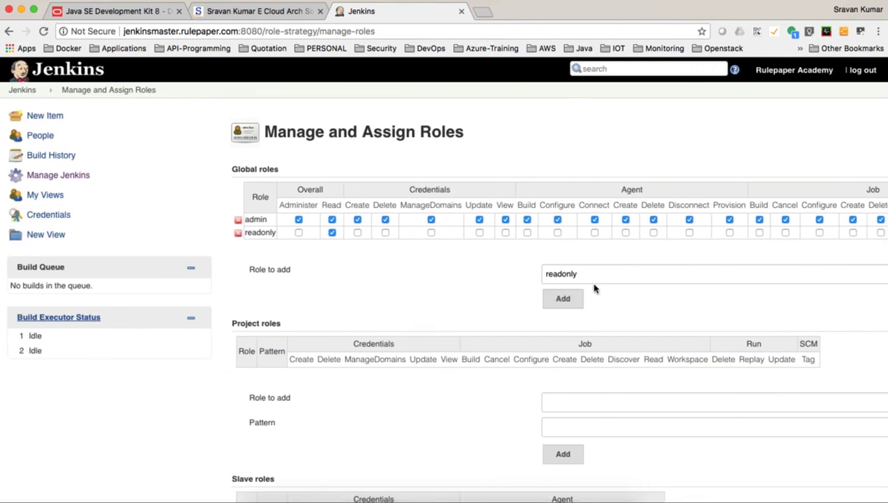
Add a global role named developer and grant it the Overall Read permission
{"action": "left_click_drag", "start_coordinate": [582, 273], "coordinate": [535, 278]}
{"action": "type", "text": "developer"}
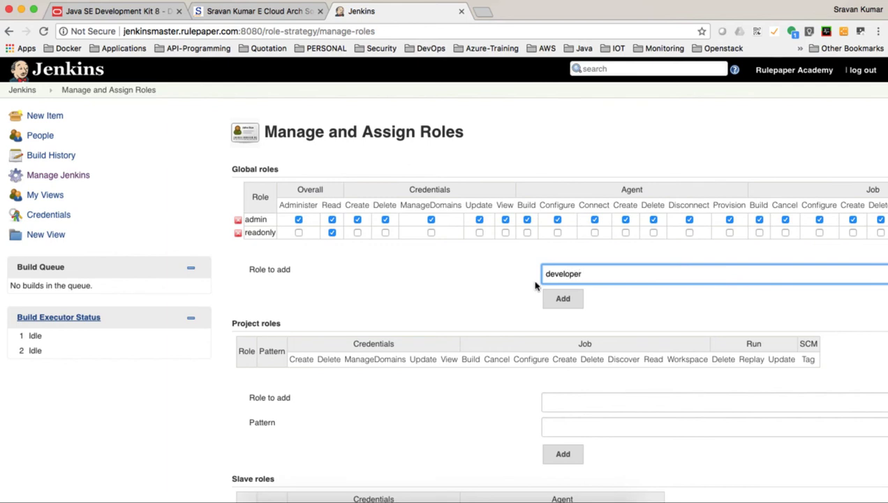
{"action": "left_click", "coordinate": [562, 298]}
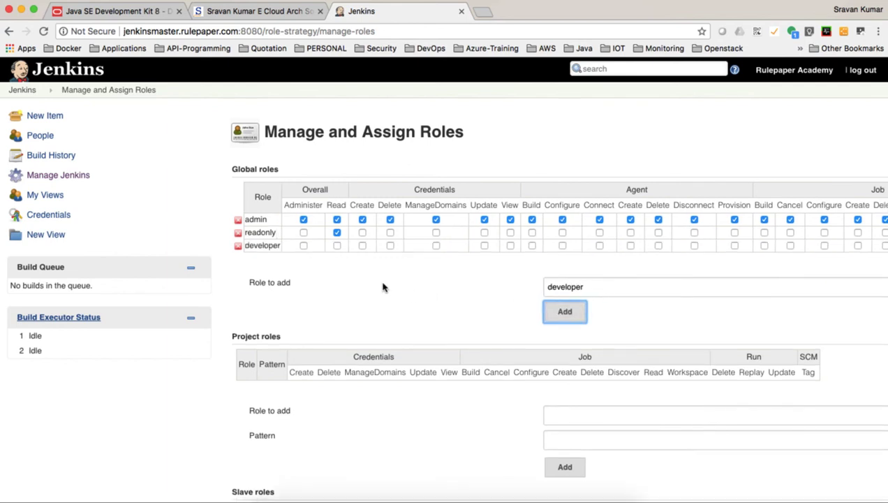
{"action": "left_click", "coordinate": [336, 247]}
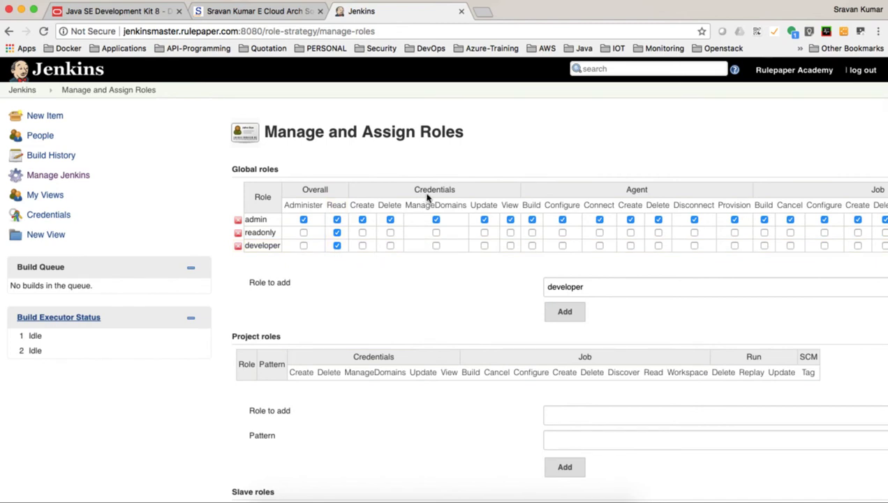
Grant the developer role the Job permissions Build, Cancel, Configure, Create, Discover, Read and Workspace, leaving Delete off
{"action": "scroll", "coordinate": [626, 272], "scroll_direction": "right", "scroll_amount": 3}
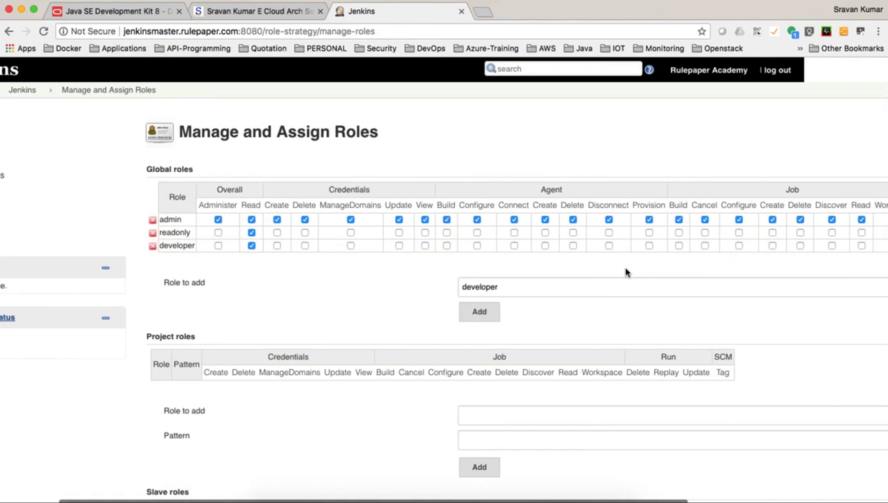
{"action": "scroll", "coordinate": [625, 272], "scroll_direction": "right", "scroll_amount": 3}
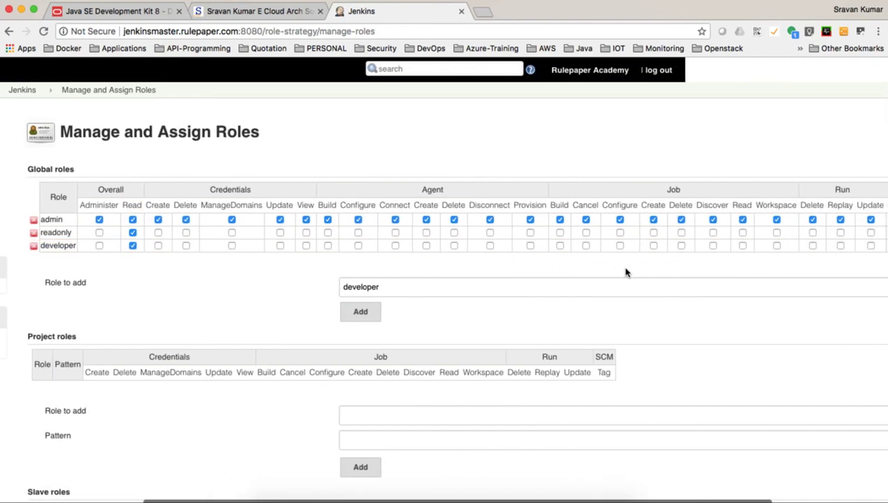
{"action": "left_click", "coordinate": [550, 247]}
{"action": "left_click", "coordinate": [575, 247]}
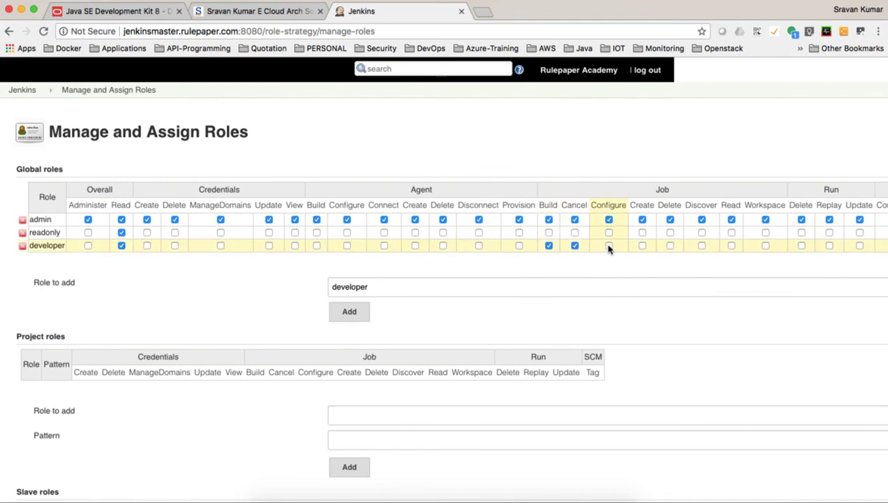
{"action": "left_click", "coordinate": [609, 247]}
{"action": "left_click", "coordinate": [643, 247]}
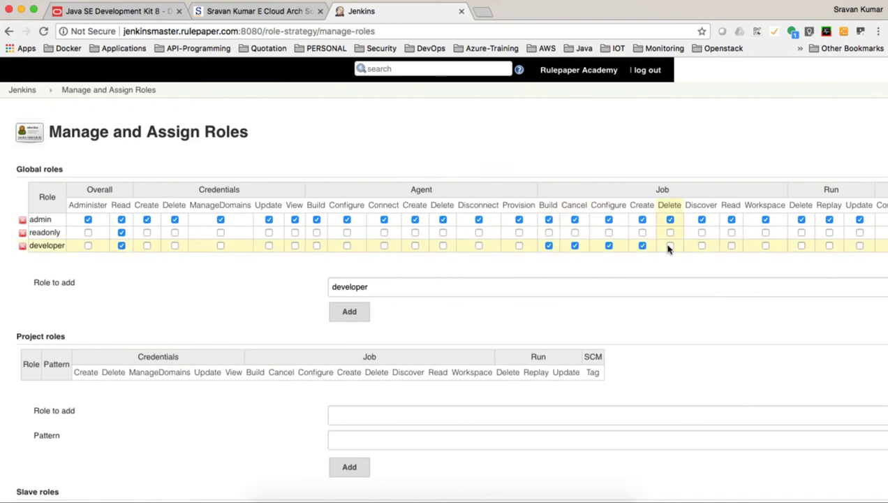
{"action": "left_click", "coordinate": [701, 246]}
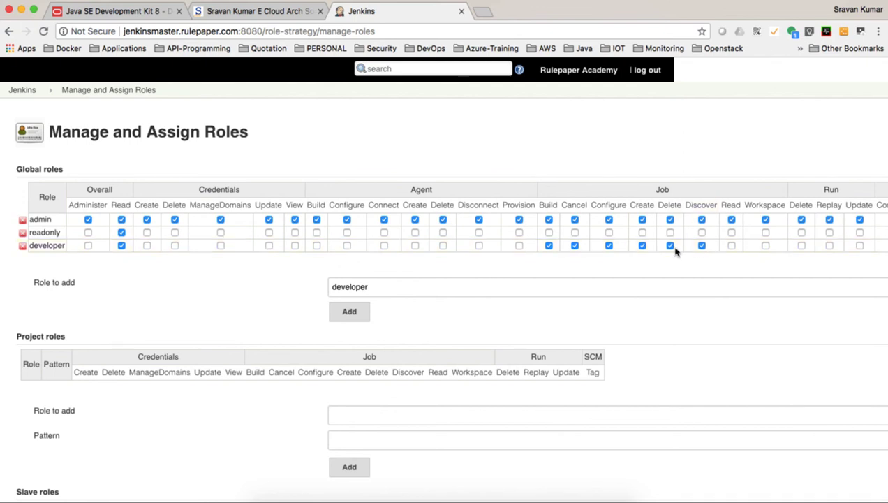
{"action": "left_click", "coordinate": [669, 247]}
{"action": "scroll", "coordinate": [697, 264], "scroll_direction": "right", "scroll_amount": 1}
{"action": "left_click", "coordinate": [700, 246]}
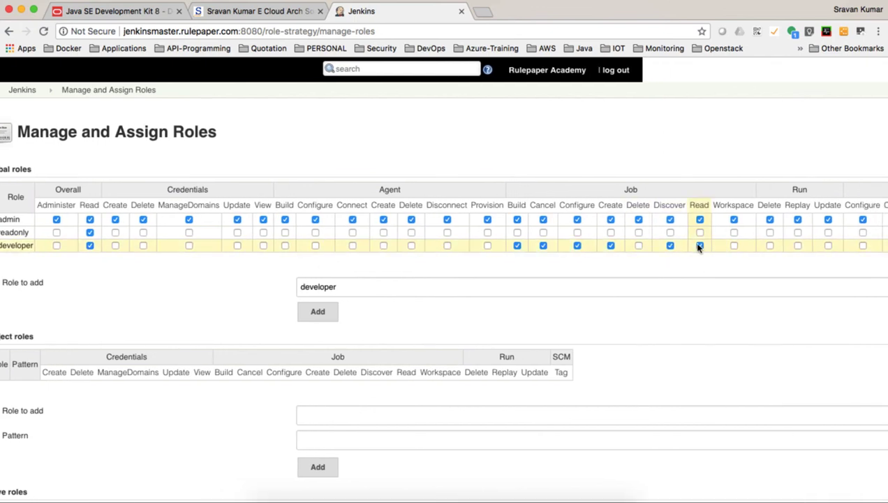
{"action": "left_click", "coordinate": [735, 246]}
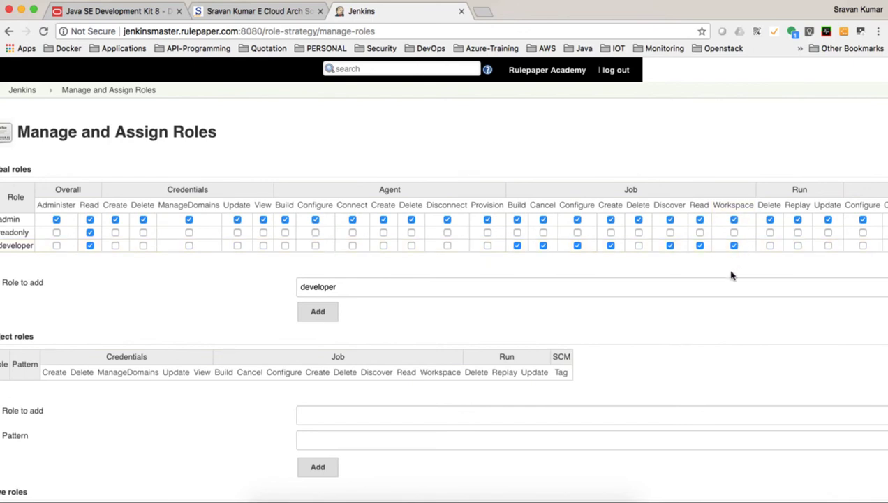
Grant the developer role Replay and Update for runs, Create and Read for views, and the SCM Tag permission
{"action": "scroll", "coordinate": [732, 275], "scroll_direction": "right", "scroll_amount": 3}
{"action": "left_click", "coordinate": [689, 247]}
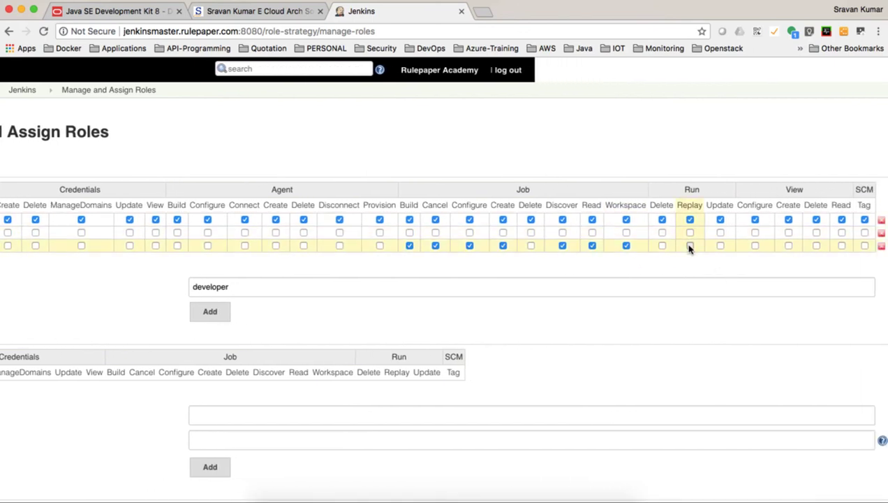
{"action": "left_click", "coordinate": [719, 247]}
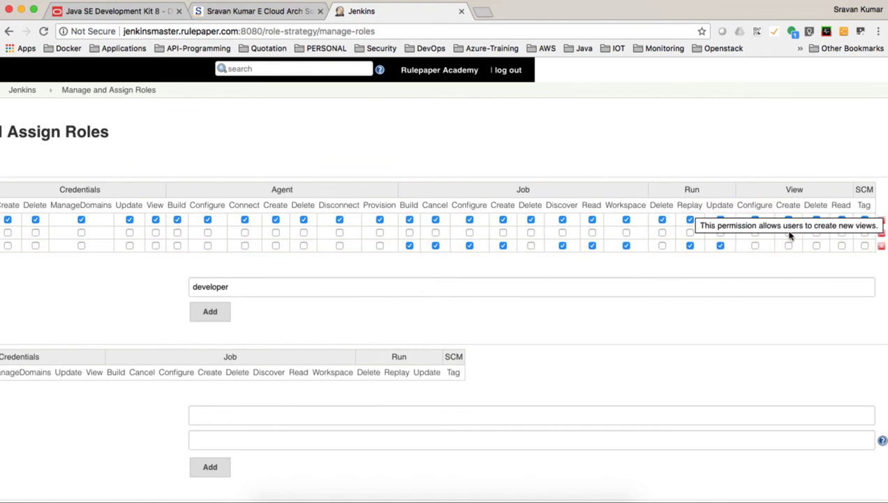
{"action": "left_click", "coordinate": [842, 246]}
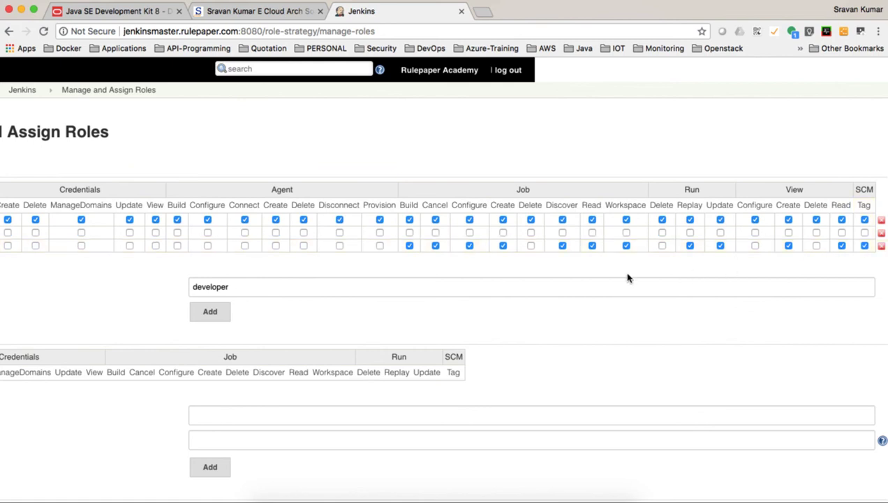
Apply and save the global role definitions
{"action": "scroll", "coordinate": [627, 278], "scroll_direction": "left", "scroll_amount": 8}
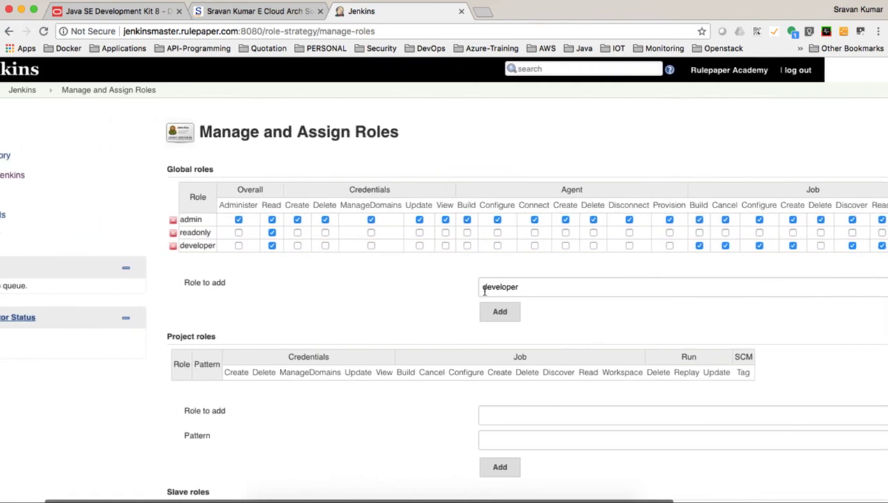
{"action": "scroll", "coordinate": [370, 308], "scroll_direction": "down", "scroll_amount": 4}
{"action": "scroll", "coordinate": [370, 308], "scroll_direction": "down", "scroll_amount": 2}
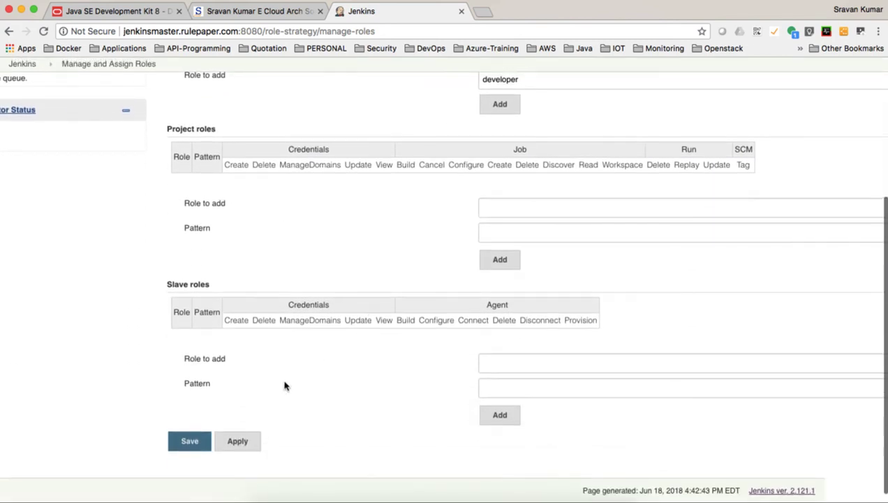
{"action": "left_click", "coordinate": [238, 443]}
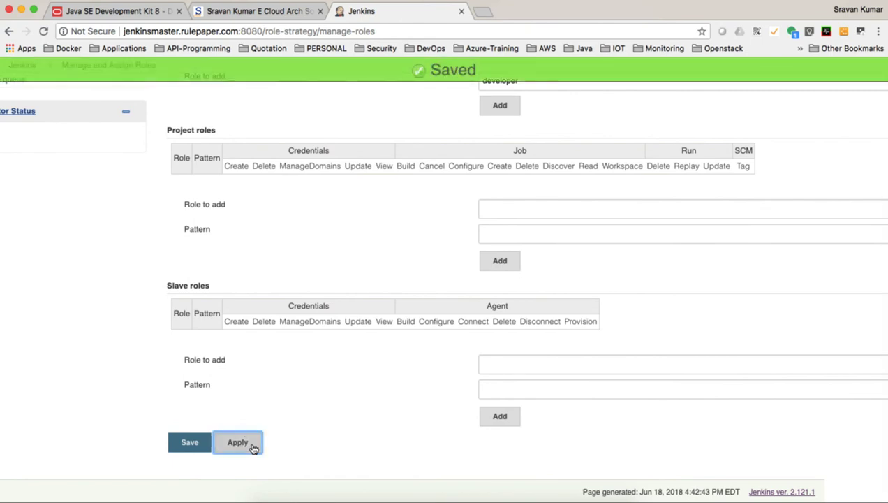
{"action": "left_click", "coordinate": [190, 448]}
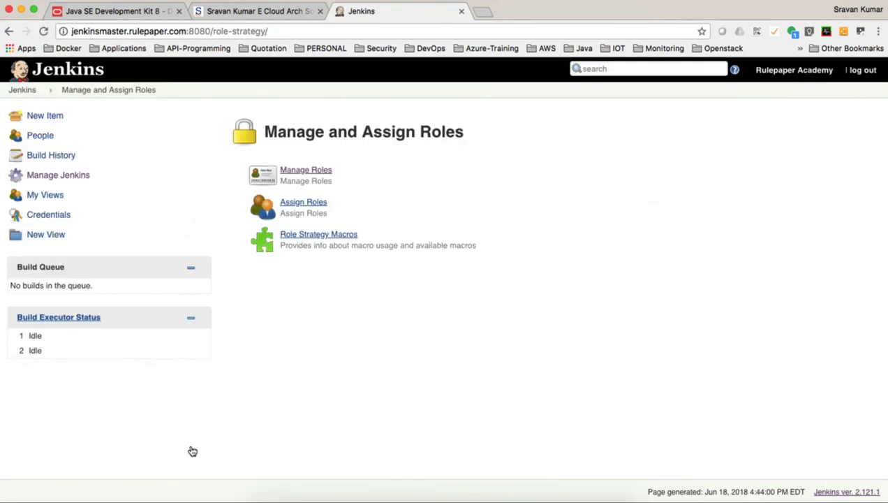
Under Assign Roles, add the user jenkins to the global roles and assign it the admin role
{"action": "left_click", "coordinate": [310, 207]}
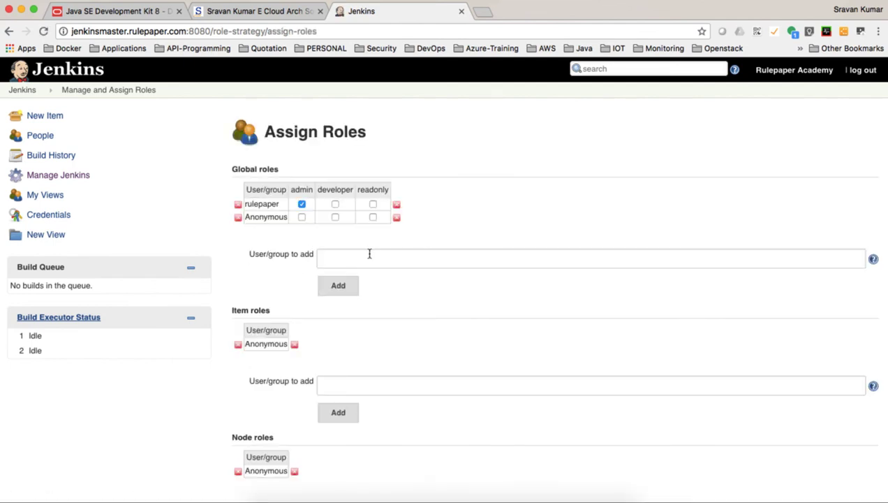
{"action": "left_click", "coordinate": [350, 259]}
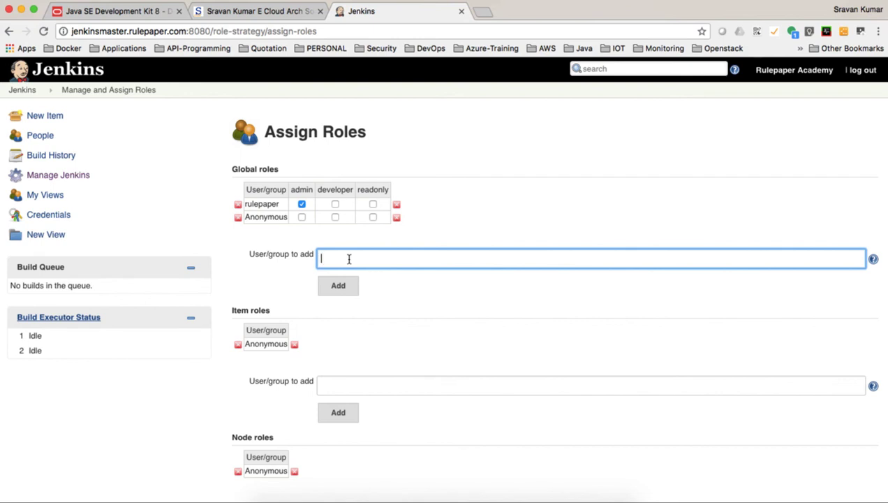
{"action": "type", "text": "jenkins"}
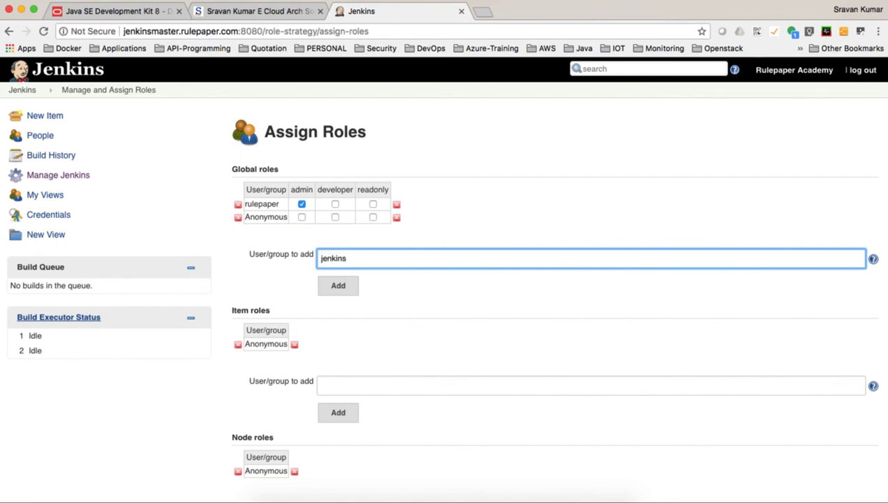
{"action": "left_click", "coordinate": [342, 286]}
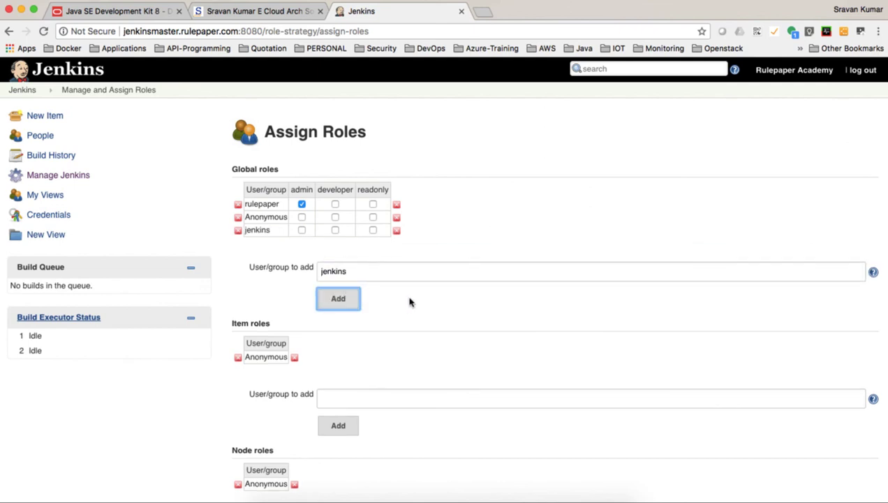
{"action": "left_click", "coordinate": [301, 230]}
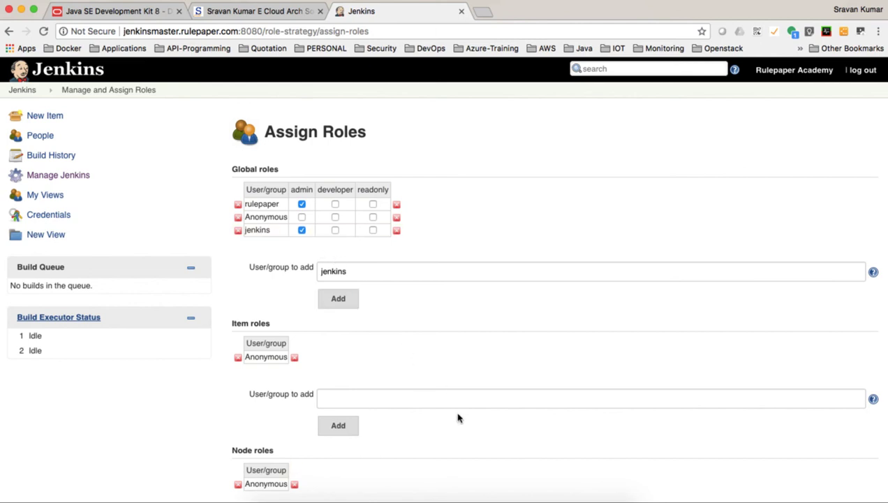
Switch to Active Directory Users and Computers and create a global security group named jenkins_admins in the Users container of rulepaper.com
{"action": "left_click", "coordinate": [535, 497]}
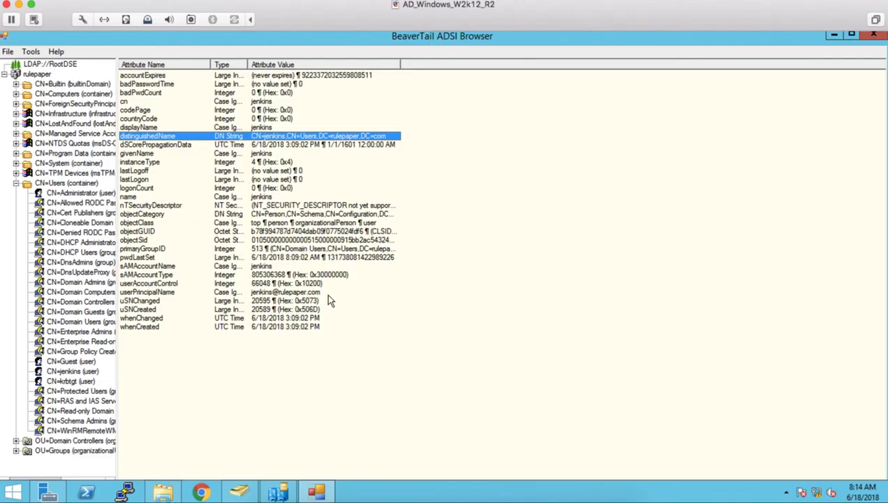
{"action": "left_click", "coordinate": [237, 494]}
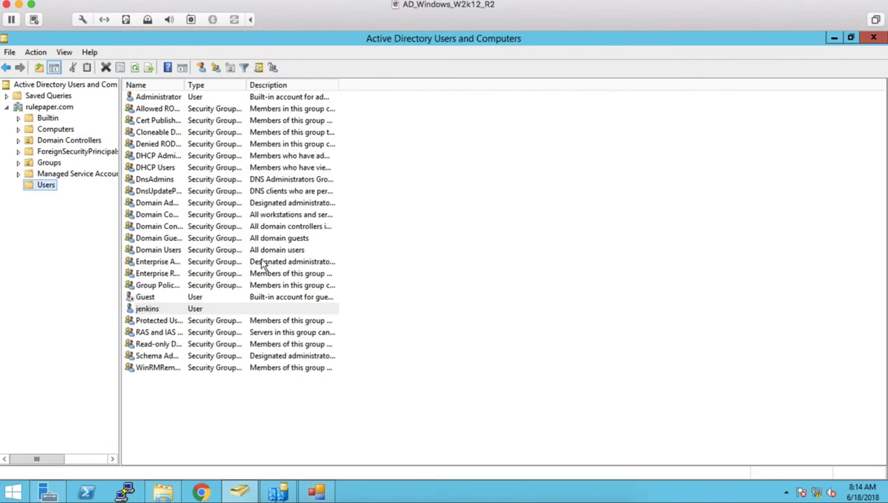
{"action": "right_click", "coordinate": [47, 189]}
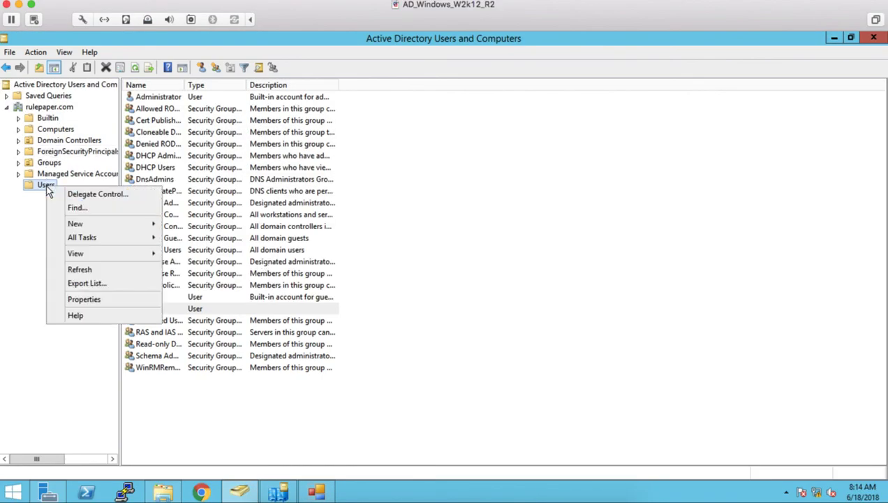
{"action": "mouse_move", "coordinate": [98, 226]}
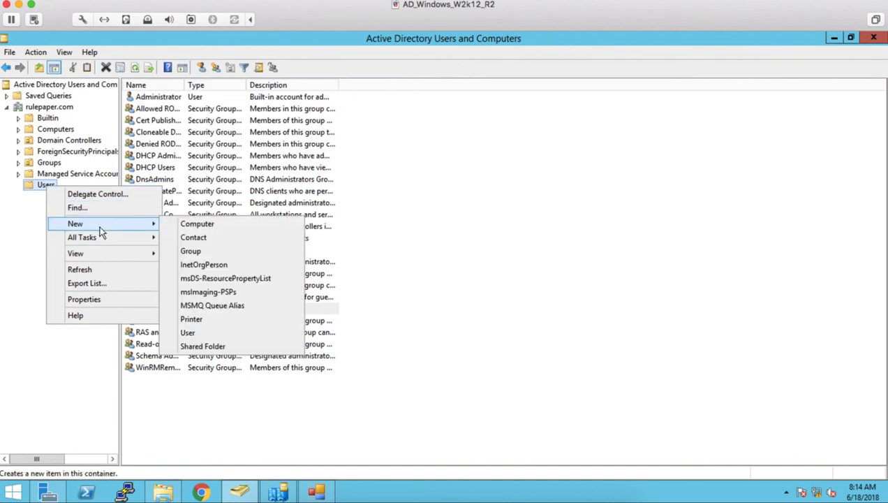
{"action": "left_click", "coordinate": [199, 251]}
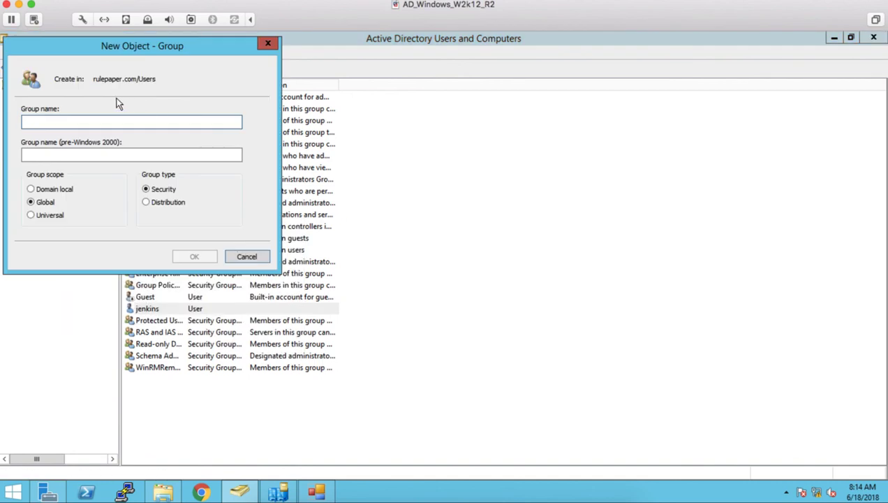
{"action": "type", "text": "jenkins_"}
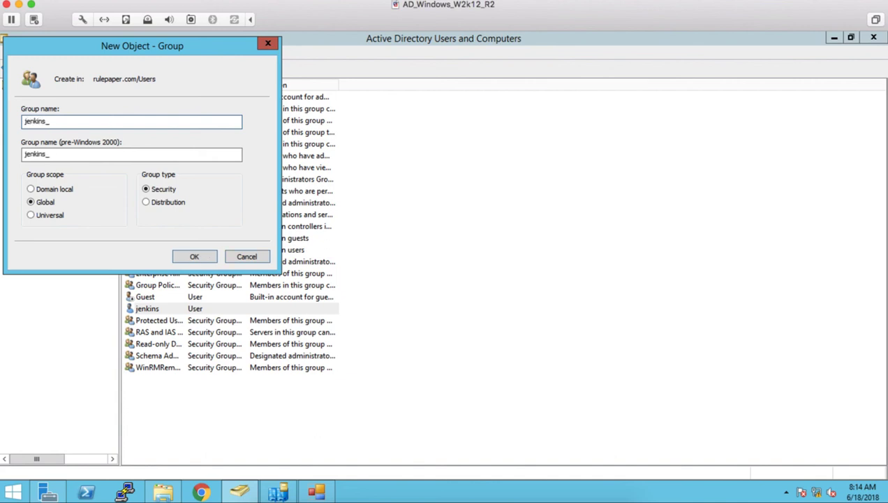
{"action": "type", "text": "admins"}
{"action": "left_click", "coordinate": [197, 258]}
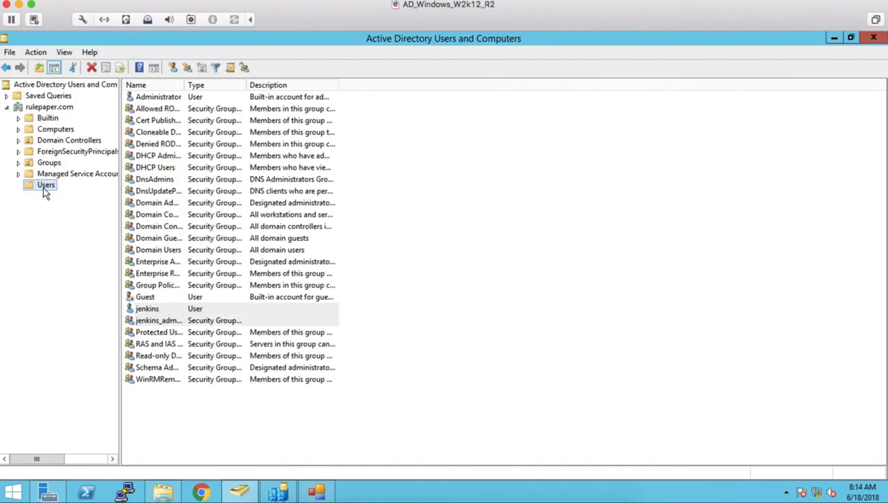
Begin a new user account in the Users container with first name user and logon name user, and proceed to the password settings
{"action": "right_click", "coordinate": [43, 186]}
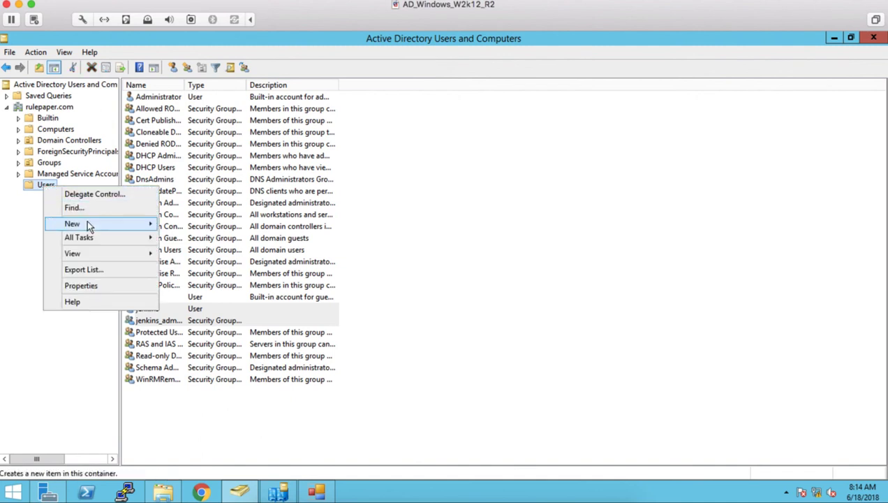
{"action": "mouse_move", "coordinate": [132, 224]}
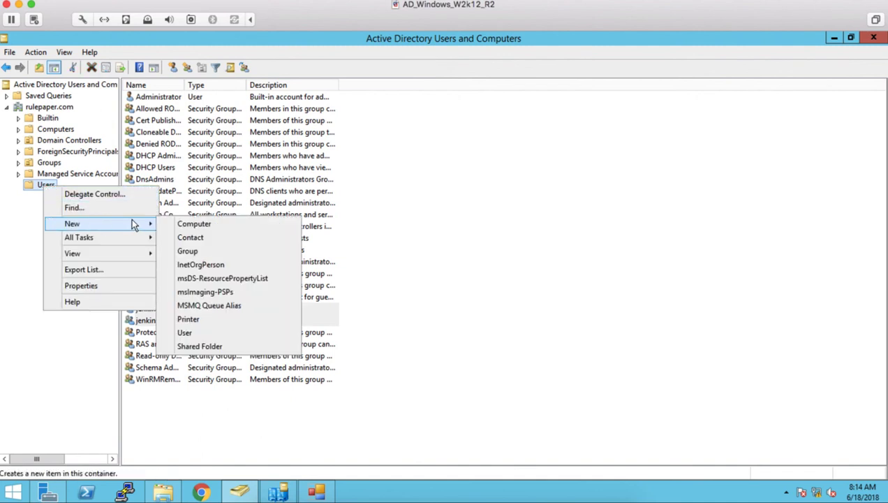
{"action": "left_click", "coordinate": [199, 333]}
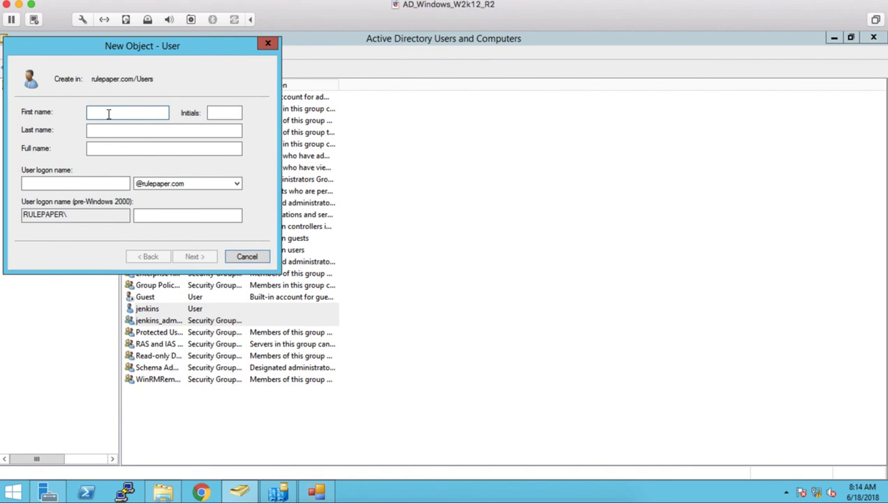
{"action": "type", "text": "user"}
{"action": "left_click", "coordinate": [79, 180]}
{"action": "type", "text": "us"}
{"action": "left_click", "coordinate": [189, 257]}
Enter and confirm the account password, require no change at next logon, enable User cannot change password and Password never expires, and finish the account
{"action": "left_click", "coordinate": [26, 153]}
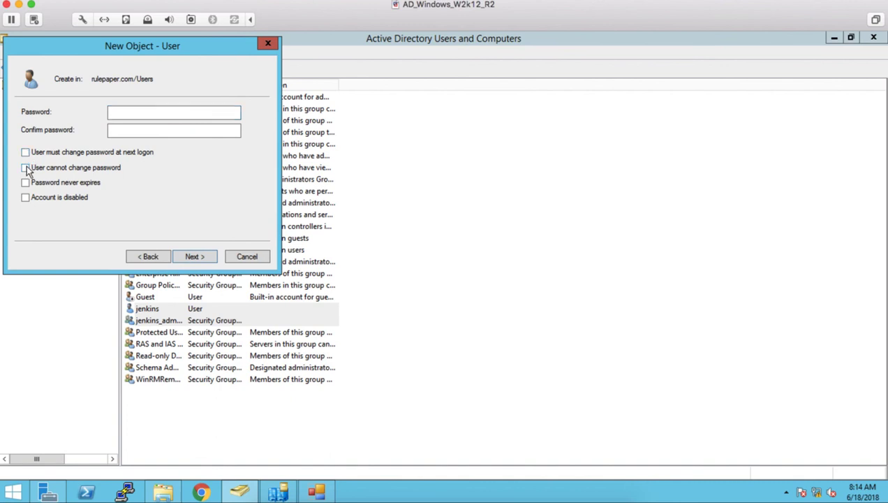
{"action": "left_click", "coordinate": [27, 169]}
{"action": "left_click", "coordinate": [28, 183]}
{"action": "left_click", "coordinate": [128, 115]}
{"action": "type", "text": "••••••••"}
{"action": "key", "text": "Tab"}
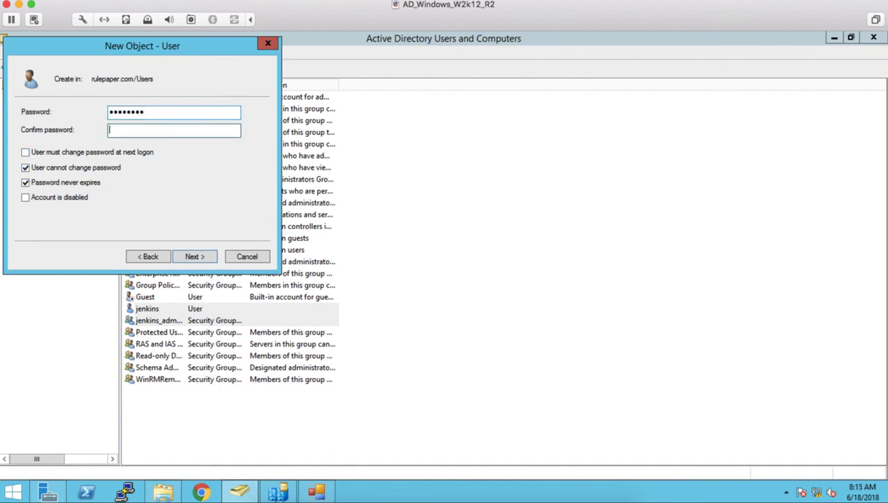
{"action": "type", "text": "••••••••"}
{"action": "left_click", "coordinate": [193, 256]}
{"action": "left_click", "coordinate": [196, 257]}
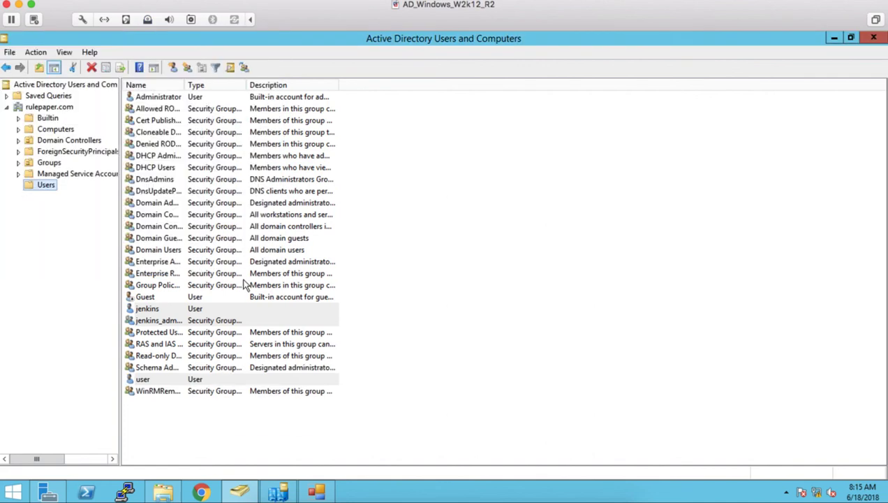
Add the account user as a member of the jenkins_admins group and apply the change
{"action": "double_click", "coordinate": [159, 321]}
{"action": "left_click", "coordinate": [371, 118]}
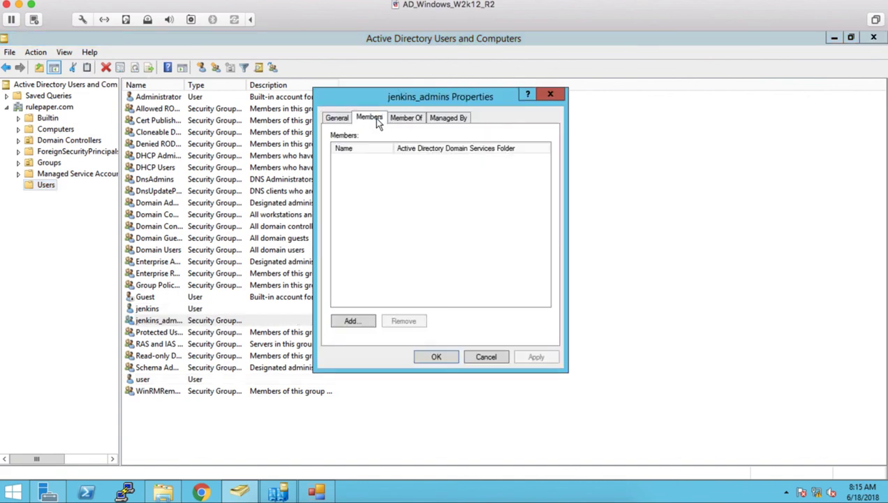
{"action": "left_click", "coordinate": [352, 320]}
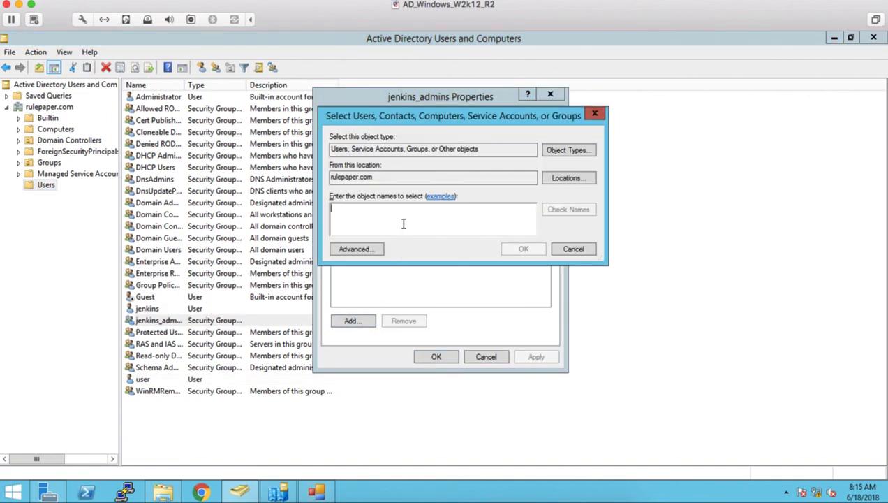
{"action": "type", "text": "user"}
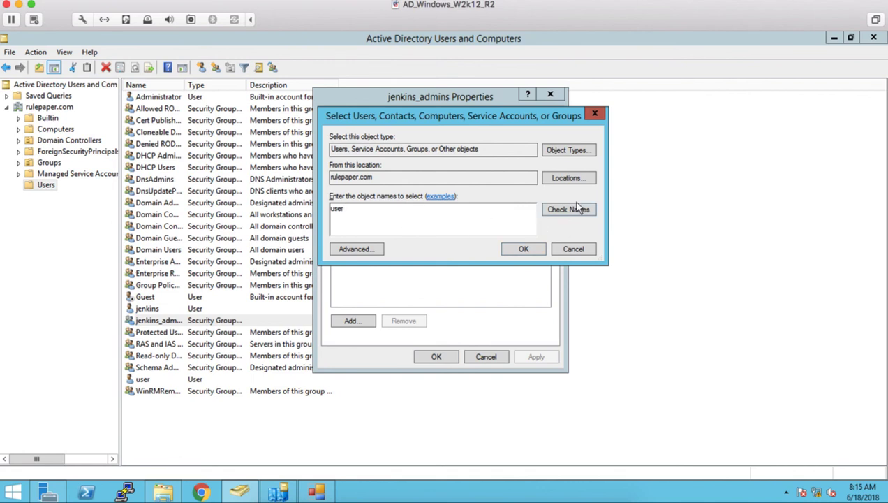
{"action": "left_click", "coordinate": [572, 209]}
{"action": "left_click", "coordinate": [524, 251]}
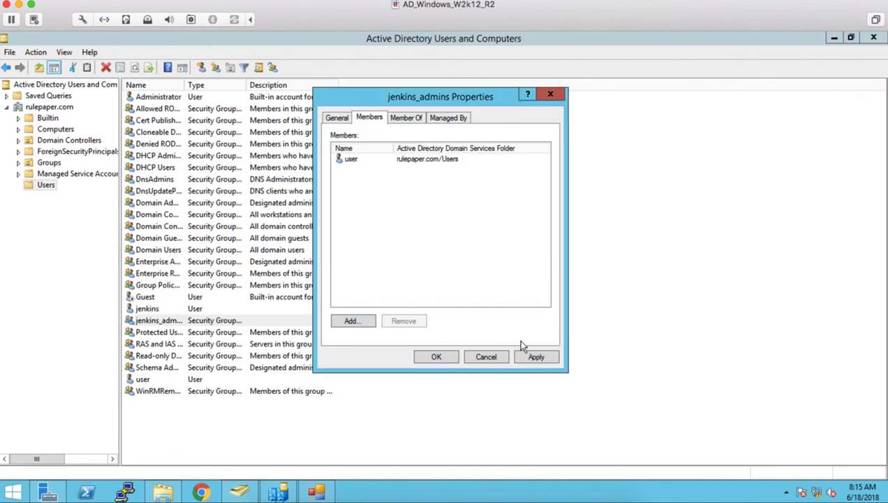
{"action": "left_click", "coordinate": [534, 358]}
{"action": "left_click", "coordinate": [440, 358]}
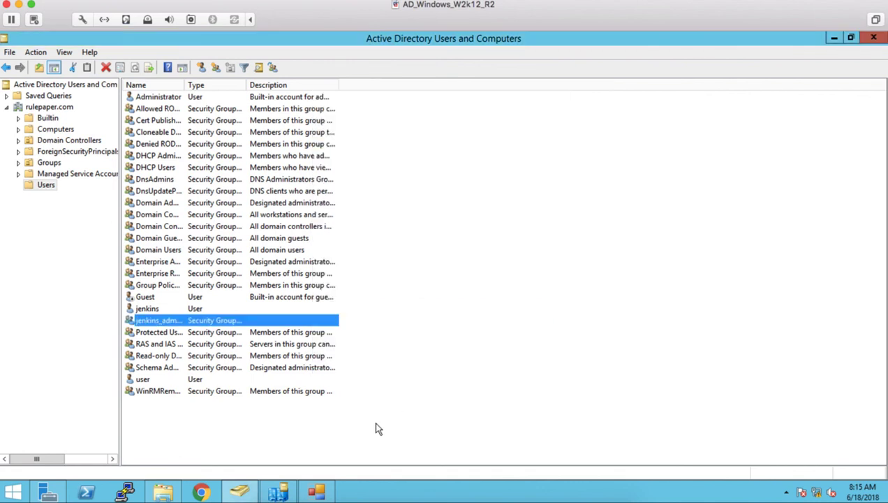
Return to Jenkins in the browser, add jenkins_admins to the global roles and assign it the admin role
{"action": "left_click", "coordinate": [364, 497]}
{"action": "left_click", "coordinate": [371, 271]}
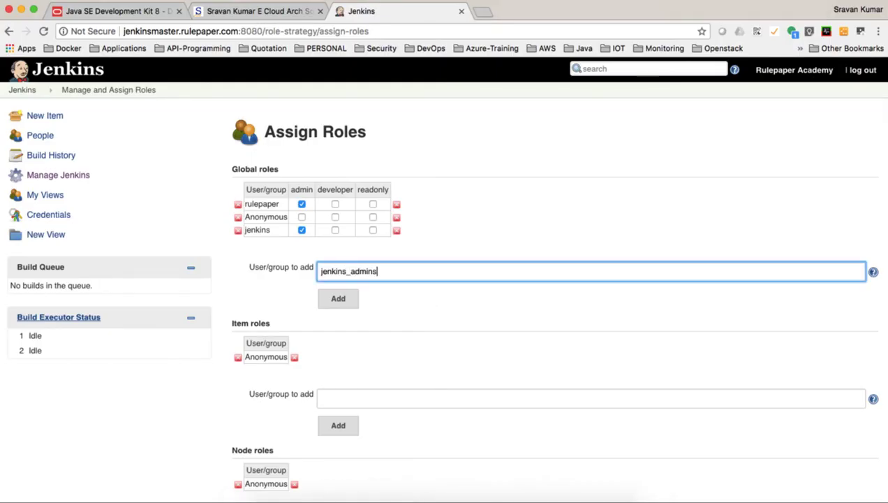
{"action": "left_click", "coordinate": [335, 301]}
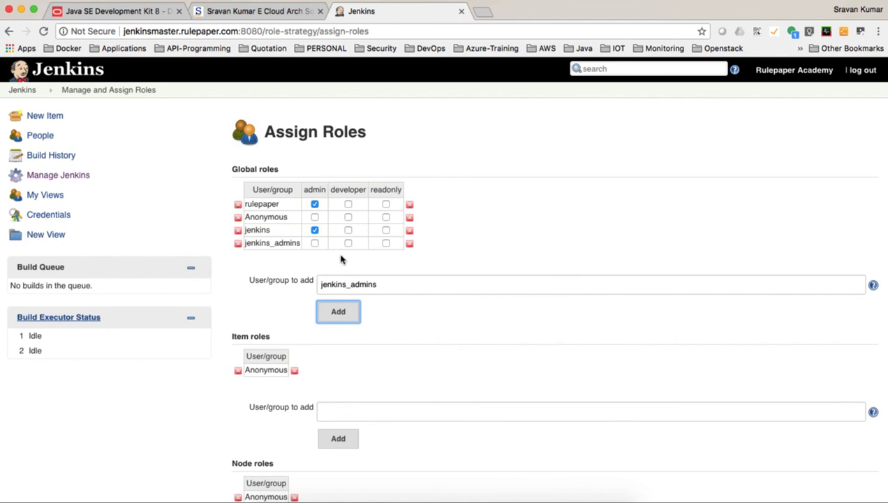
{"action": "left_click", "coordinate": [314, 243]}
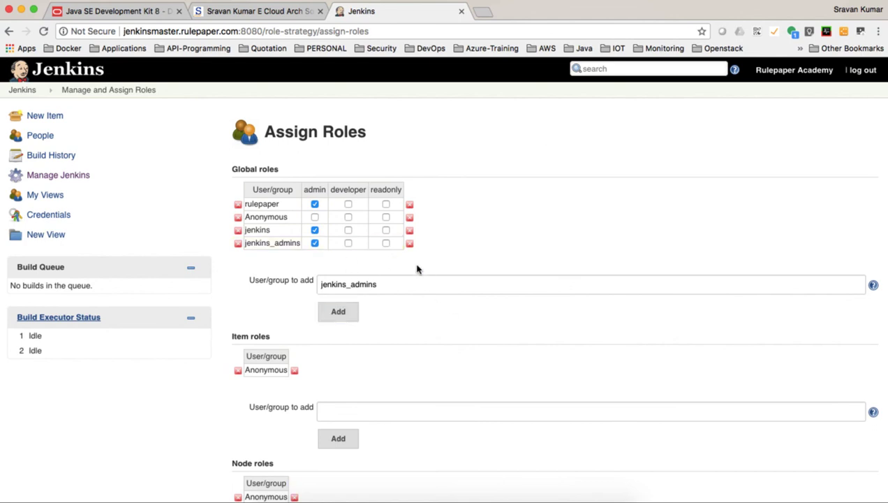
Apply and save the role assignments, and reopen the Assign Roles page
{"action": "scroll", "coordinate": [186, 377], "scroll_direction": "down", "scroll_amount": 4}
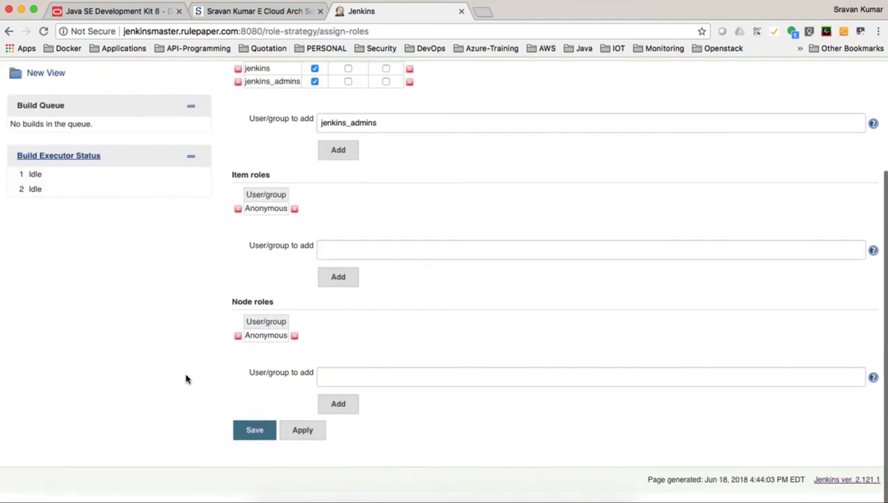
{"action": "left_click", "coordinate": [315, 447]}
{"action": "left_click", "coordinate": [257, 451]}
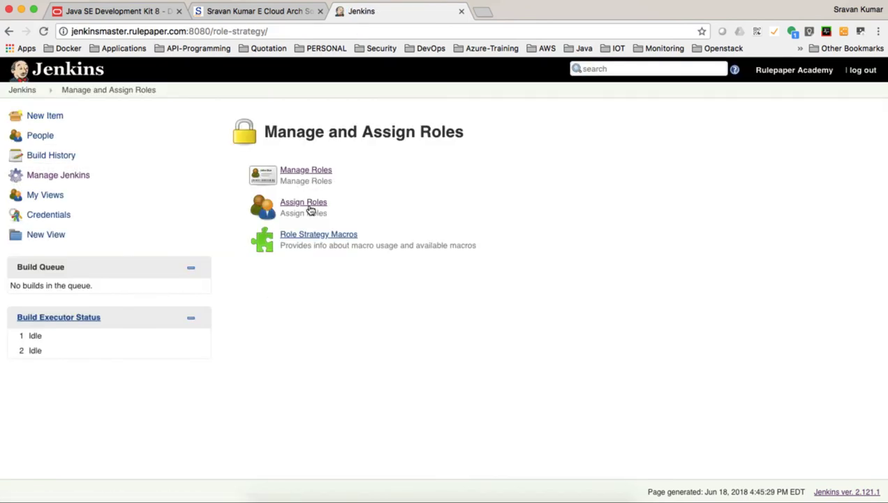
{"action": "left_click", "coordinate": [310, 210]}
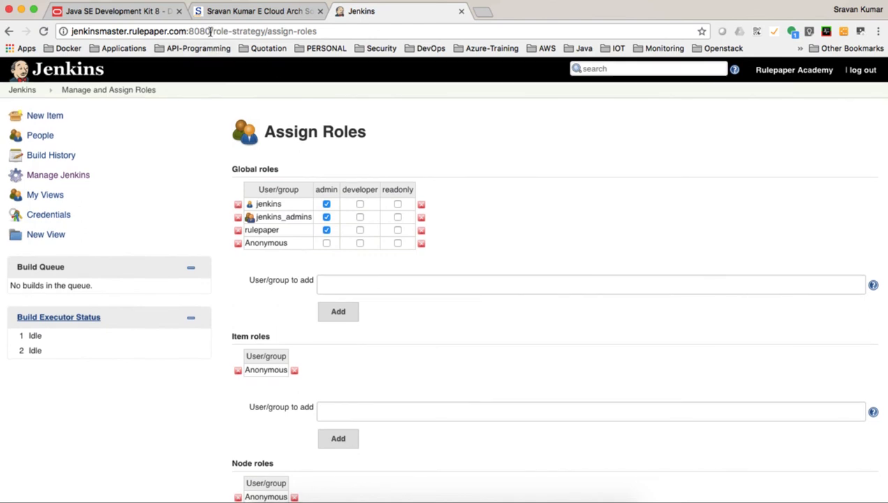
Open jenkinsmaster.rulepaper.com:8080 in a new browser tab and log out of the current Jenkins session
{"action": "left_click_drag", "start_coordinate": [210, 31], "coordinate": [72, 30]}
{"action": "key", "text": "cmd+c"}
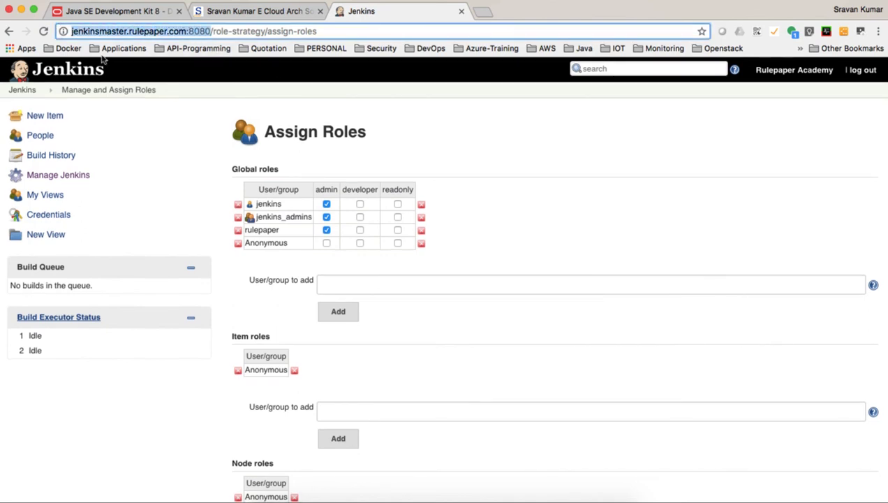
{"action": "left_click", "coordinate": [482, 12]}
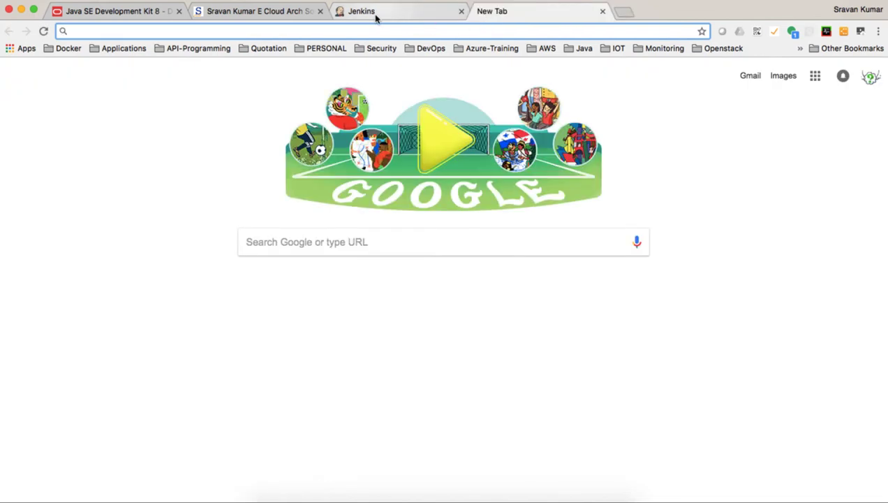
{"action": "key", "text": "cmd+v"}
{"action": "key", "text": "Return"}
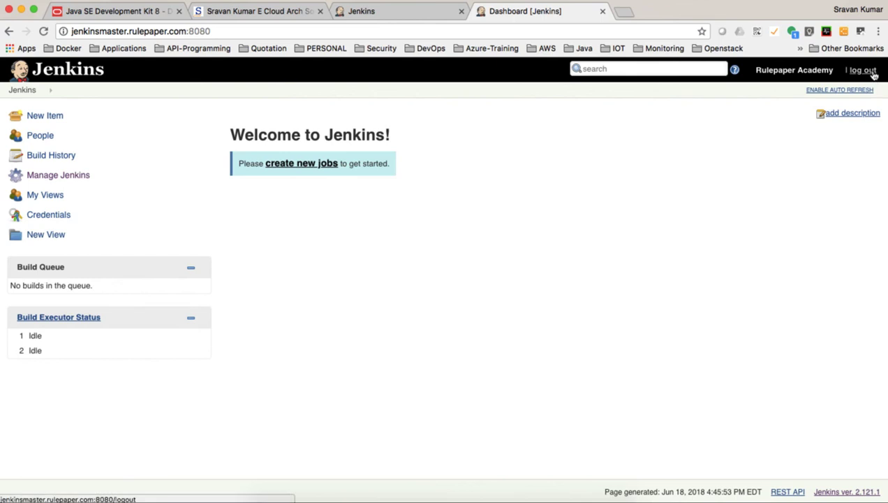
{"action": "left_click", "coordinate": [838, 70]}
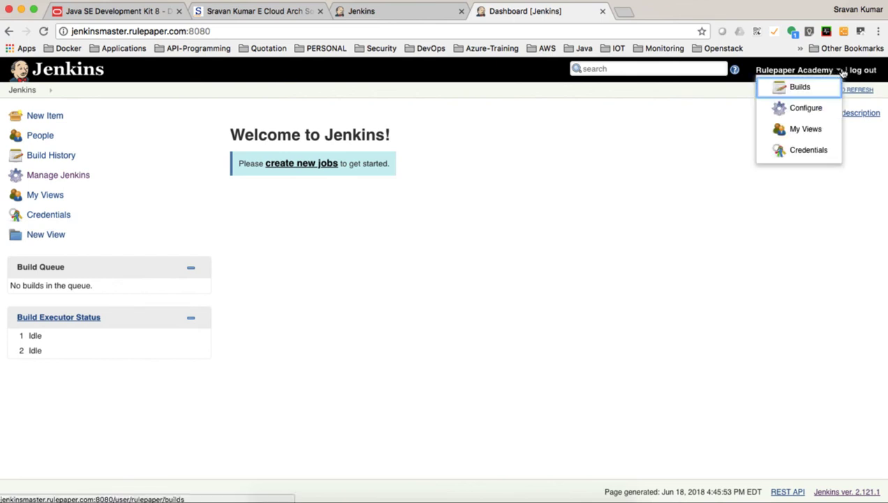
{"action": "left_click", "coordinate": [855, 73]}
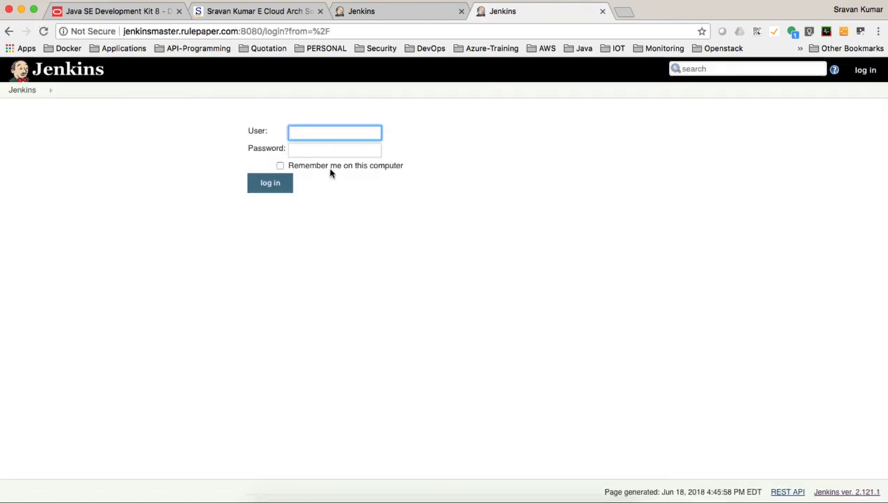
Try to log in to Jenkins as rulepaper\jenkins with the account password
{"action": "left_click", "coordinate": [308, 134]}
{"action": "type", "text": "r"}
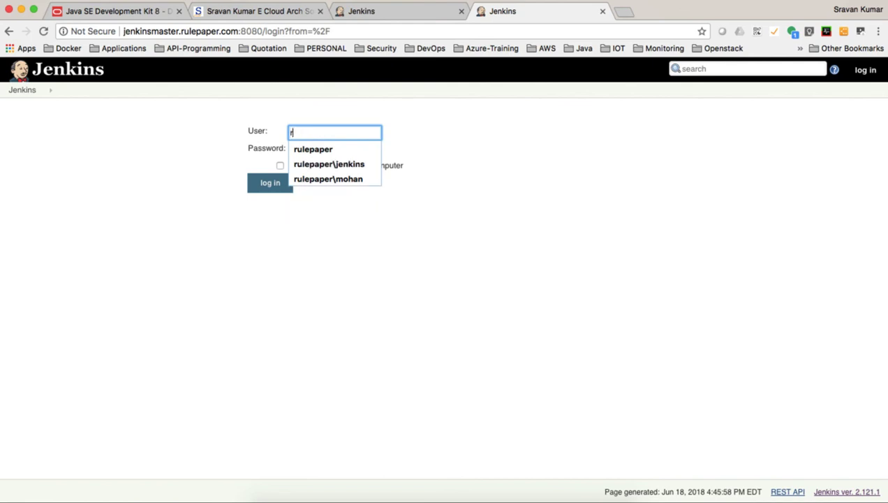
{"action": "key", "text": "Down"}
{"action": "key", "text": "Down"}
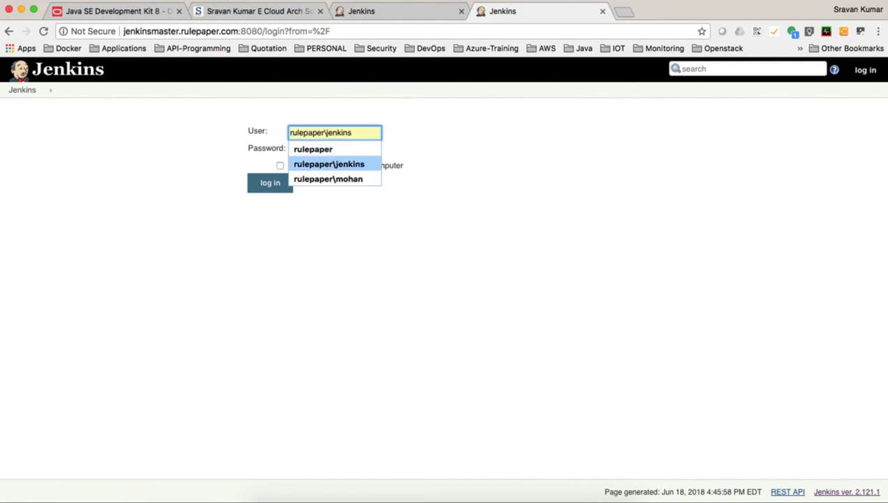
{"action": "key", "text": "Tab"}
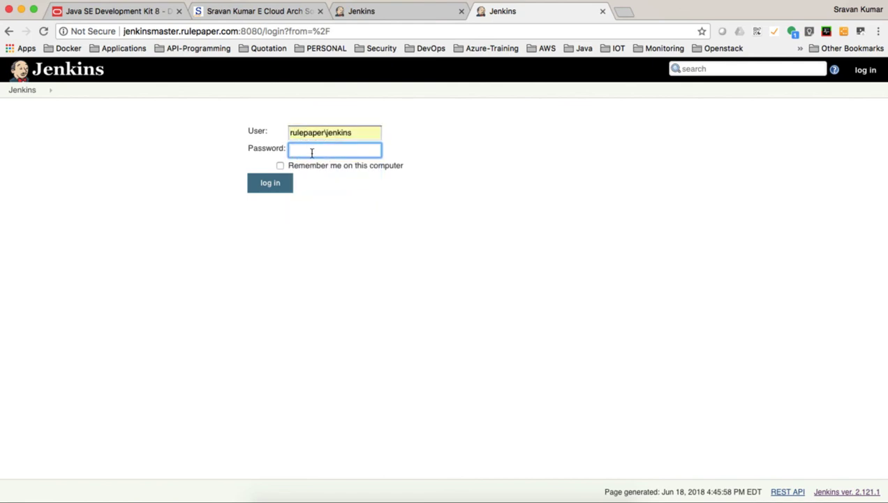
{"action": "type", "text": "•••"}
{"action": "left_click", "coordinate": [279, 187]}
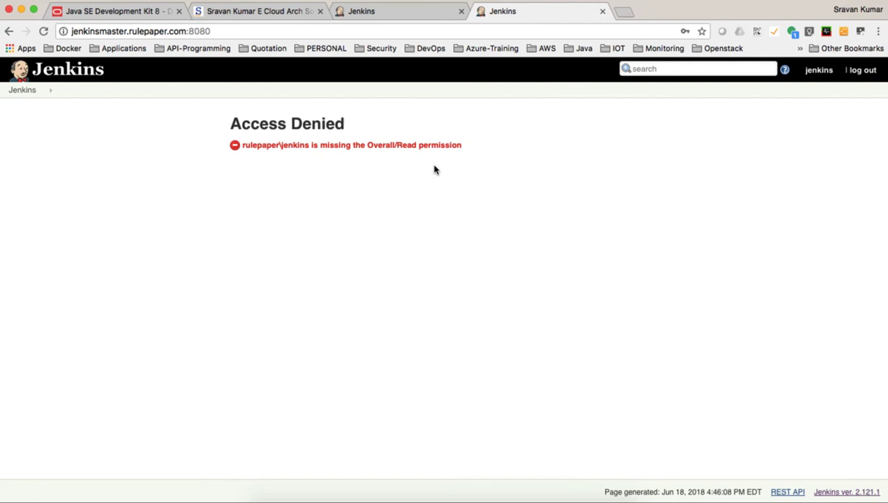
Close the access-denied Jenkins tab and log in to Jenkins as rulepaper\user with the account password
{"action": "key", "text": "super+w"}
{"action": "left_click", "coordinate": [315, 133]}
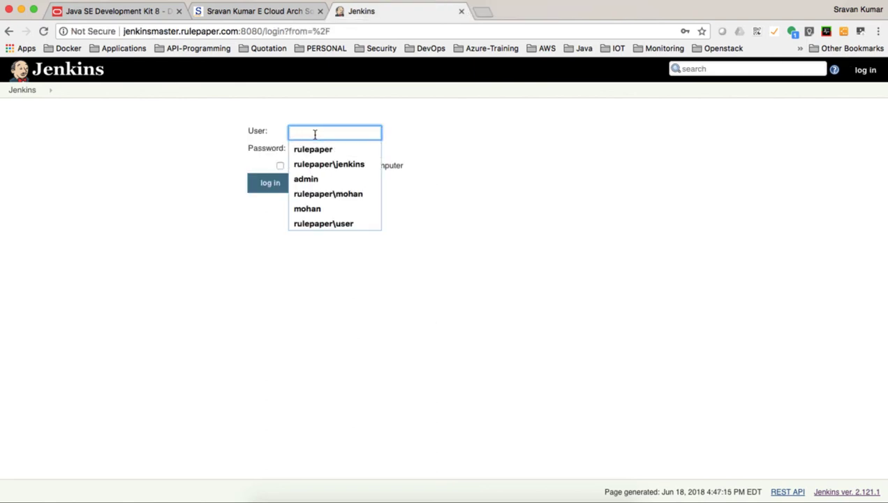
{"action": "type", "text": "ru"}
{"action": "key", "text": "Down"}
{"action": "key", "text": "Down"}
{"action": "key", "text": "Down"}
{"action": "key", "text": "Down"}
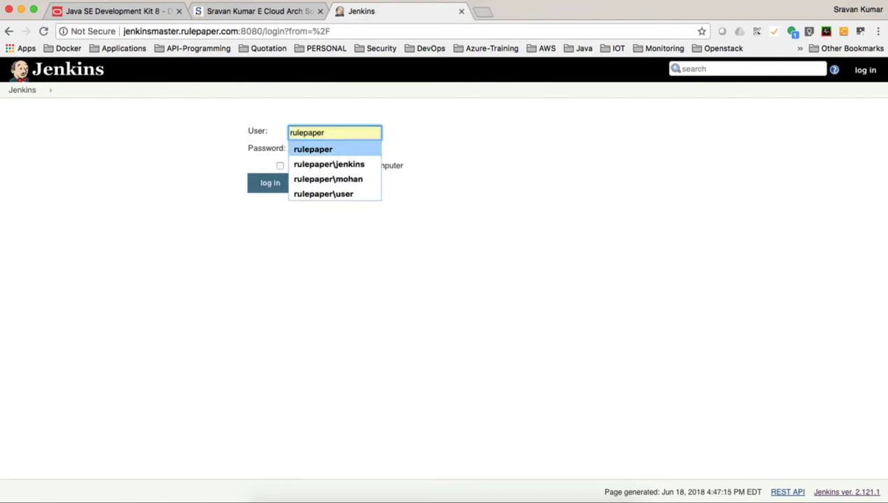
{"action": "key", "text": "Tab"}
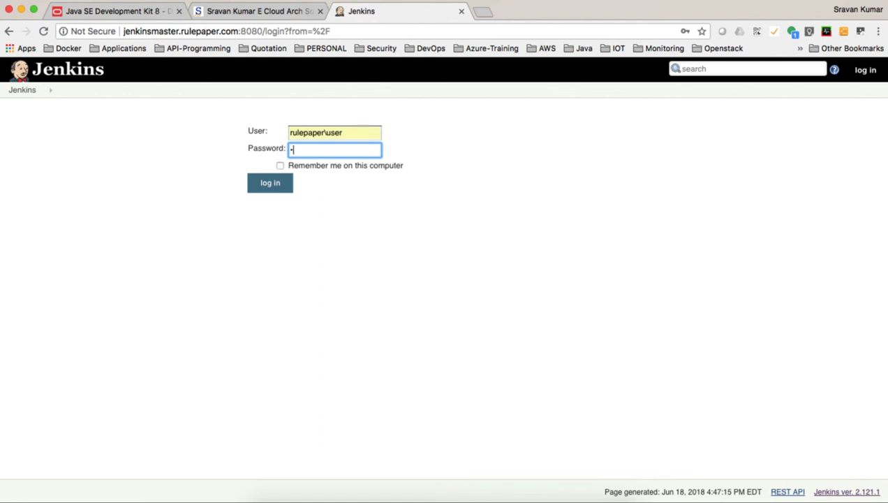
{"action": "left_click", "coordinate": [266, 185]}
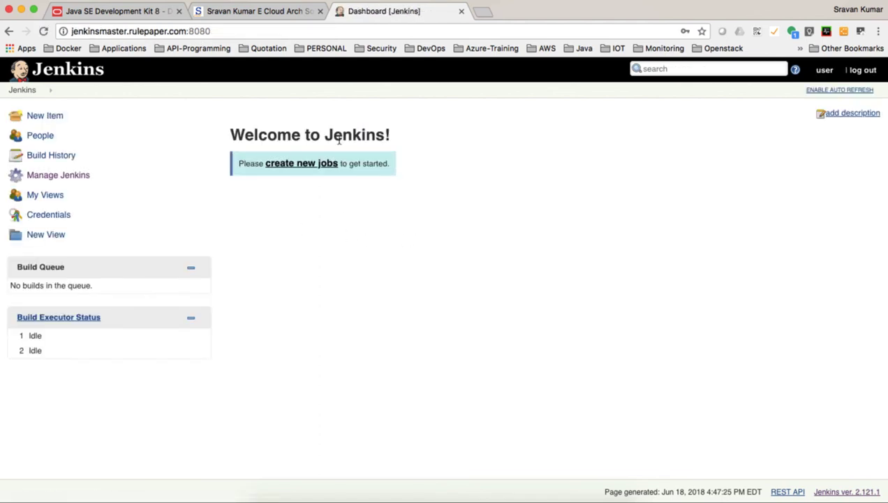
Open the configuration page of the signed-in account, review its settings and return to the Jenkins dashboard
{"action": "left_click", "coordinate": [839, 72]}
{"action": "left_click", "coordinate": [839, 110]}
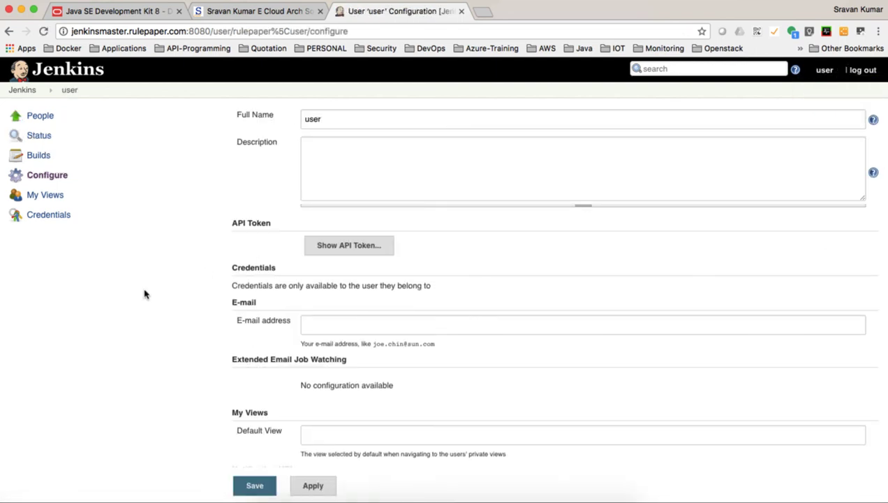
{"action": "scroll", "coordinate": [144, 294], "scroll_direction": "down", "scroll_amount": 5}
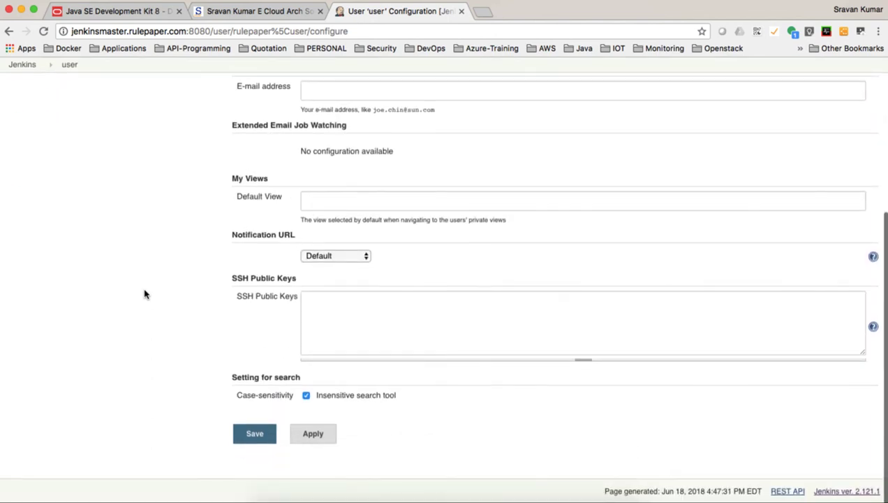
{"action": "scroll", "coordinate": [144, 294], "scroll_direction": "up", "scroll_amount": 10}
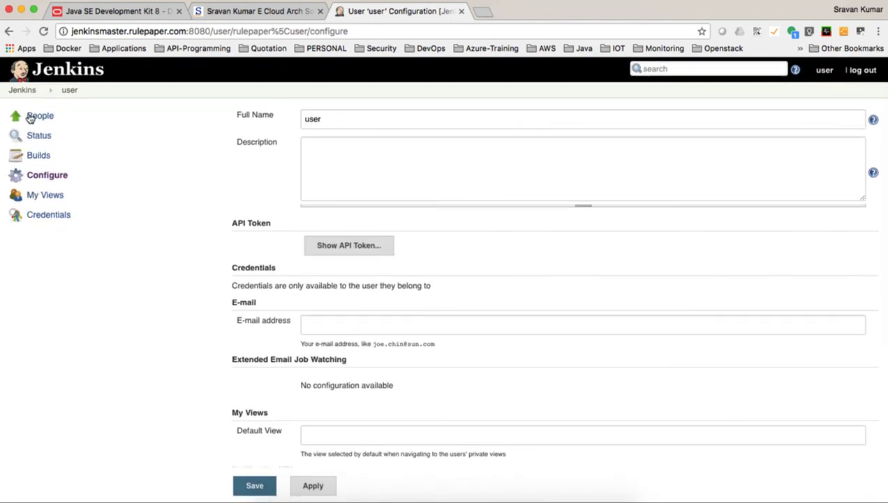
{"action": "left_click", "coordinate": [28, 92]}
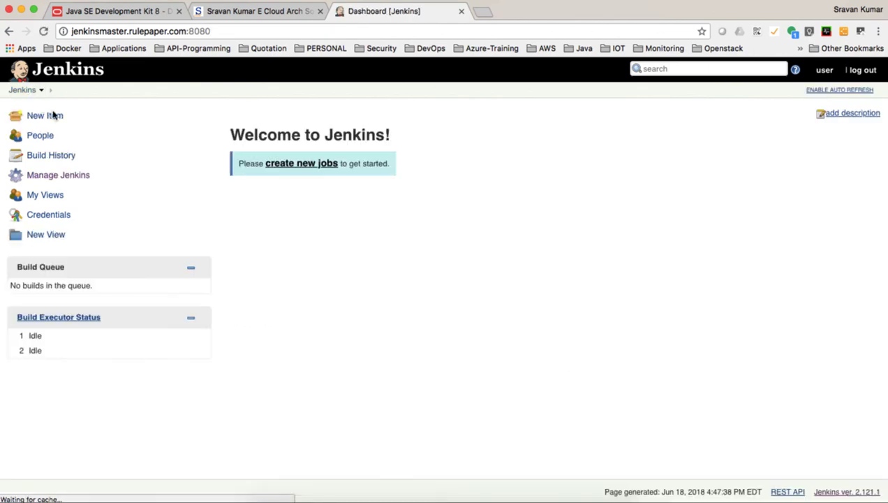
Open the Assign Roles page and examine which global roles are given to jenkins, jenkins_admins and rulepaper
{"action": "left_click", "coordinate": [70, 175]}
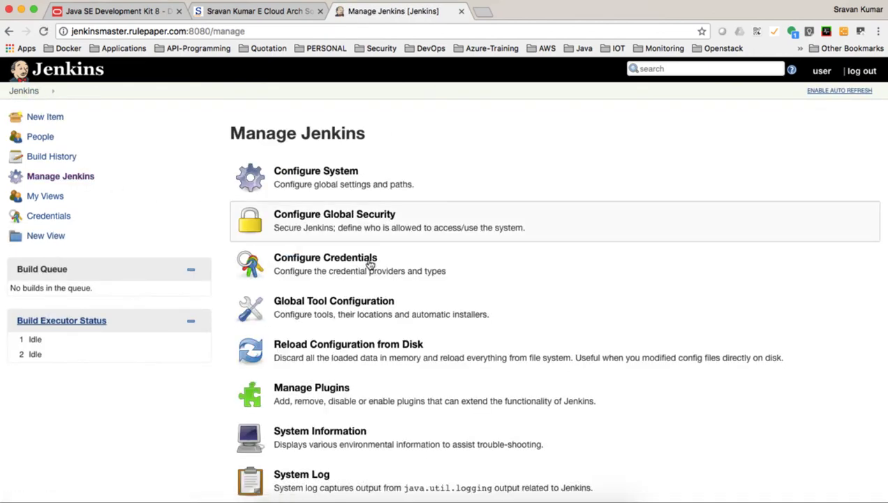
{"action": "scroll", "coordinate": [390, 310], "scroll_direction": "down", "scroll_amount": 12}
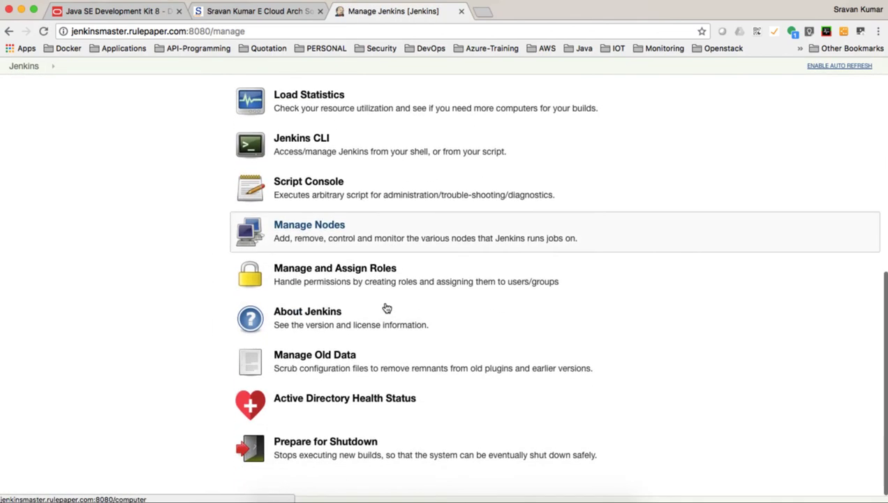
{"action": "left_click", "coordinate": [333, 280]}
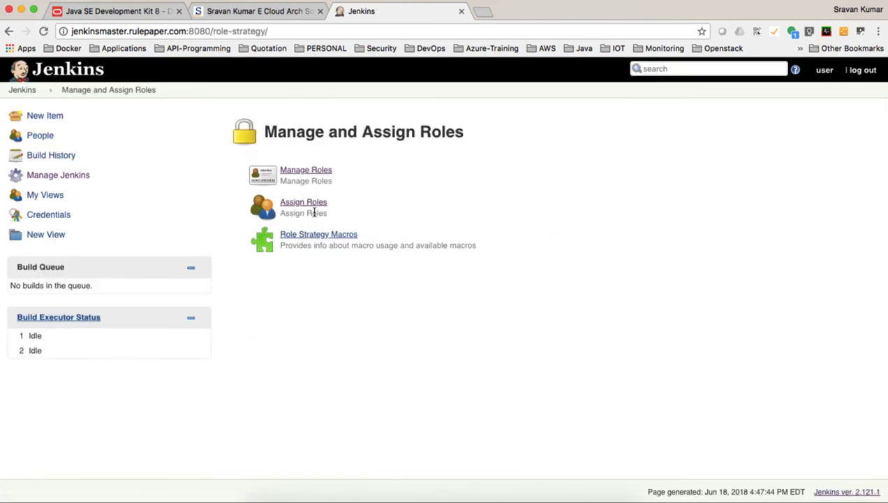
{"action": "left_click", "coordinate": [314, 204]}
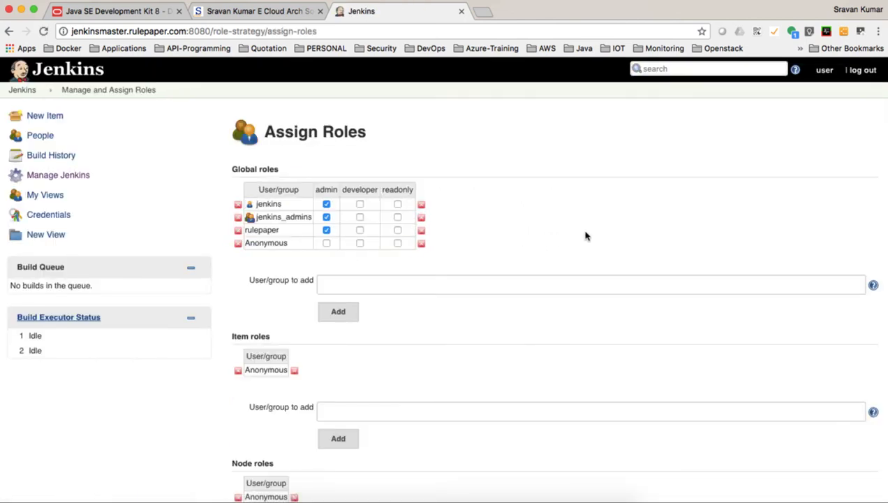
{"action": "scroll", "coordinate": [595, 232], "scroll_direction": "down", "scroll_amount": 2}
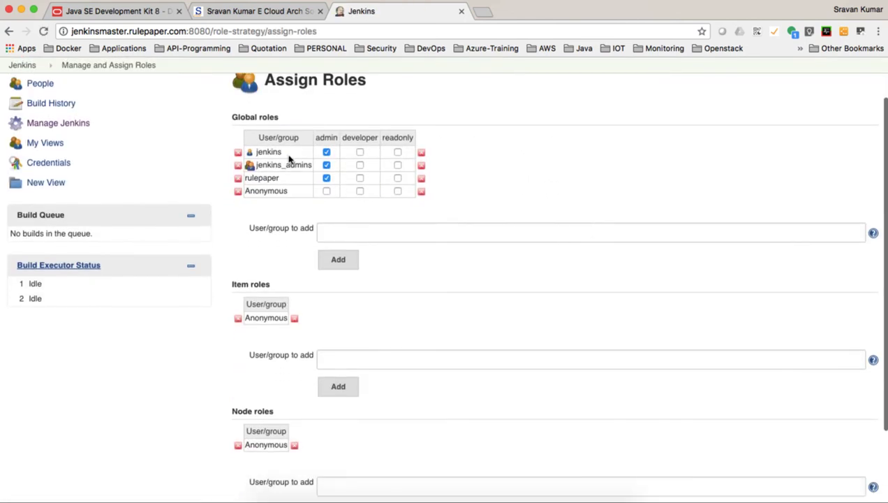
{"action": "left_click_drag", "start_coordinate": [257, 152], "coordinate": [297, 166]}
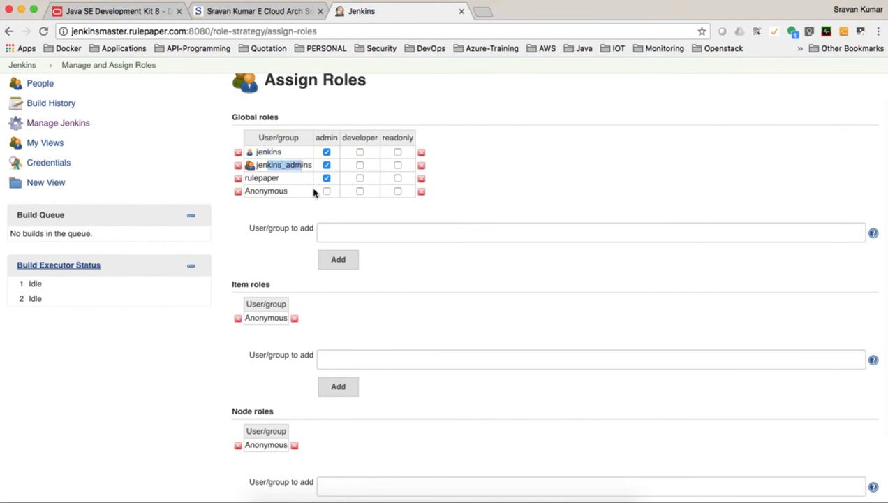
{"action": "left_click", "coordinate": [551, 197]}
{"action": "scroll", "coordinate": [550, 196], "scroll_direction": "down", "scroll_amount": 3}
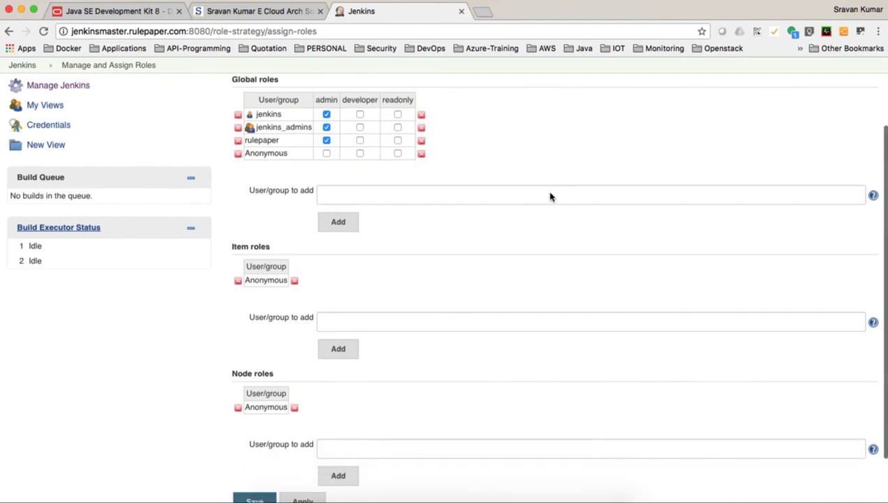
{"action": "scroll", "coordinate": [489, 189], "scroll_direction": "up", "scroll_amount": 5}
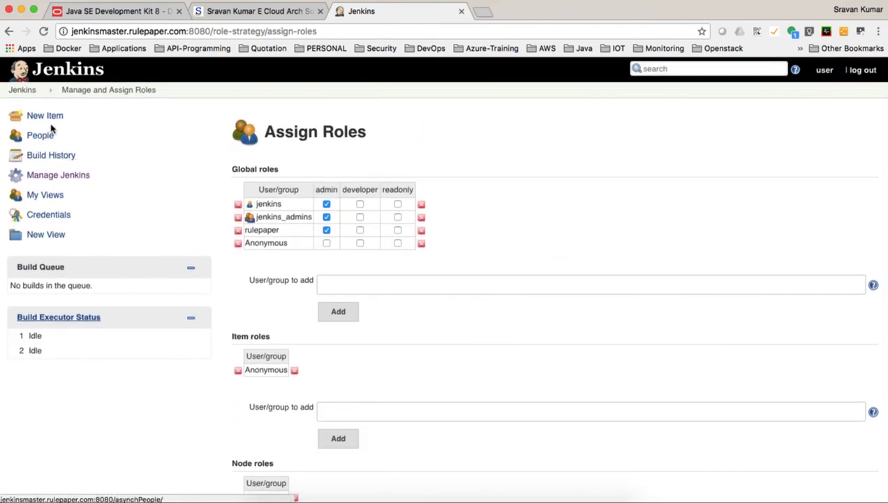
Return to the Jenkins dashboard and reopen Manage and Assign Roles
{"action": "left_click", "coordinate": [23, 90]}
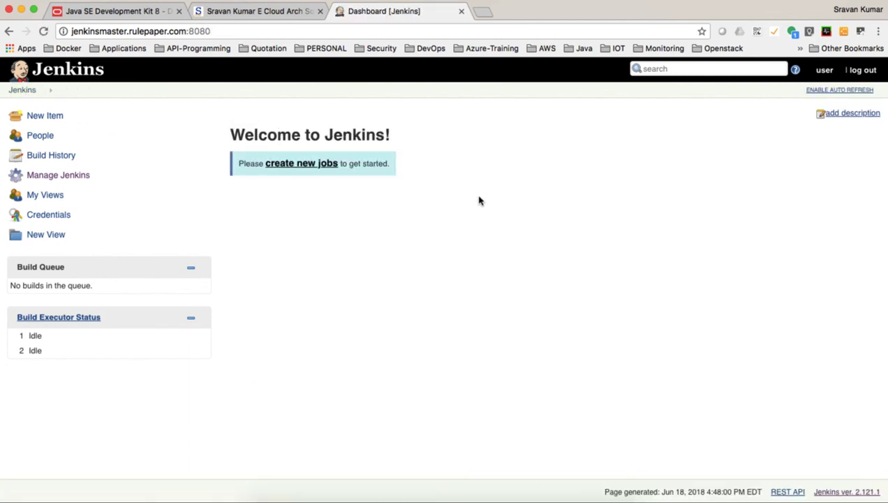
{"action": "left_click", "coordinate": [37, 175]}
{"action": "scroll", "coordinate": [548, 304], "scroll_direction": "down", "scroll_amount": 10}
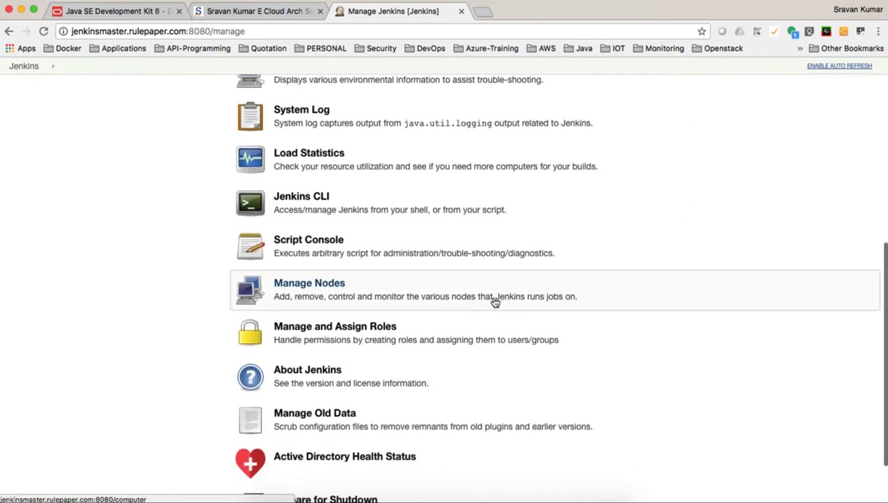
{"action": "left_click", "coordinate": [370, 327]}
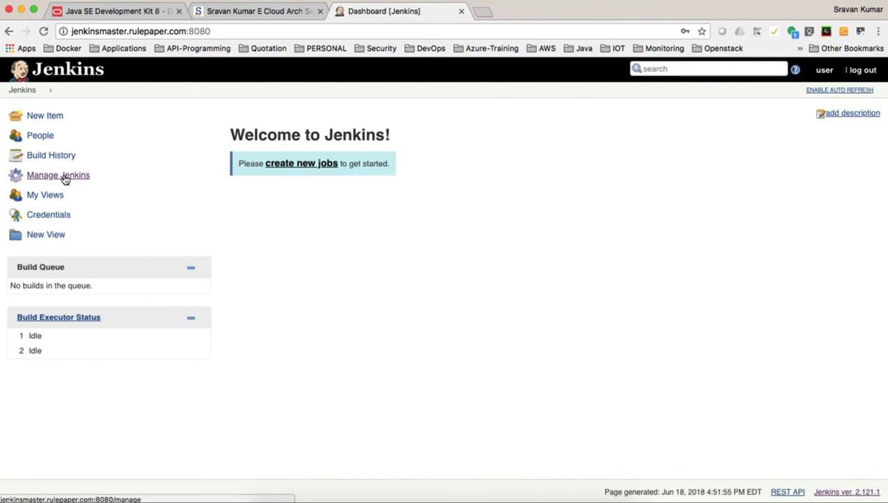
Open Active Directory Health Status from the Jenkins management page and read the health checks for the rulepaper.com domain
{"action": "left_click", "coordinate": [63, 175]}
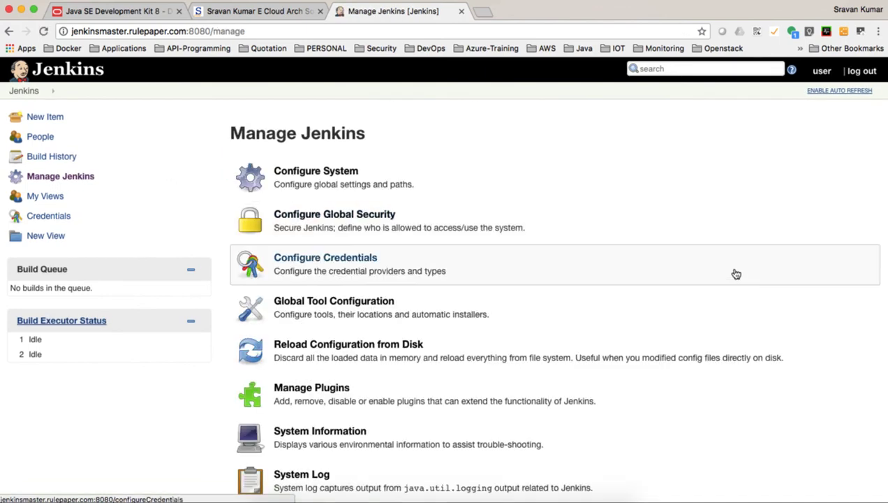
{"action": "scroll", "coordinate": [735, 274], "scroll_direction": "down", "scroll_amount": 12}
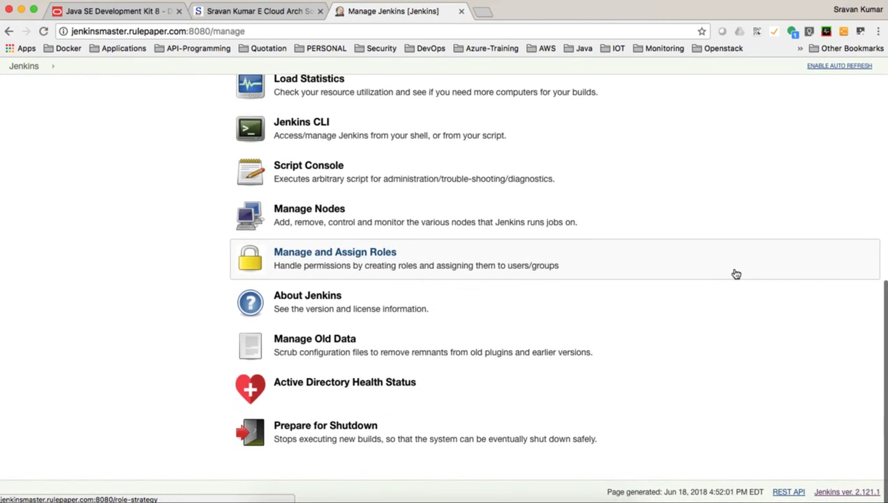
{"action": "left_click", "coordinate": [334, 393]}
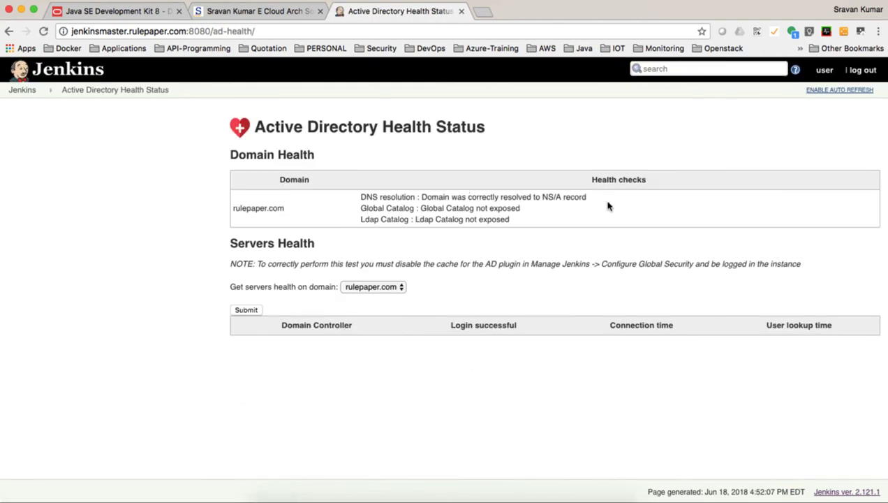
{"action": "left_click_drag", "start_coordinate": [293, 209], "coordinate": [226, 206]}
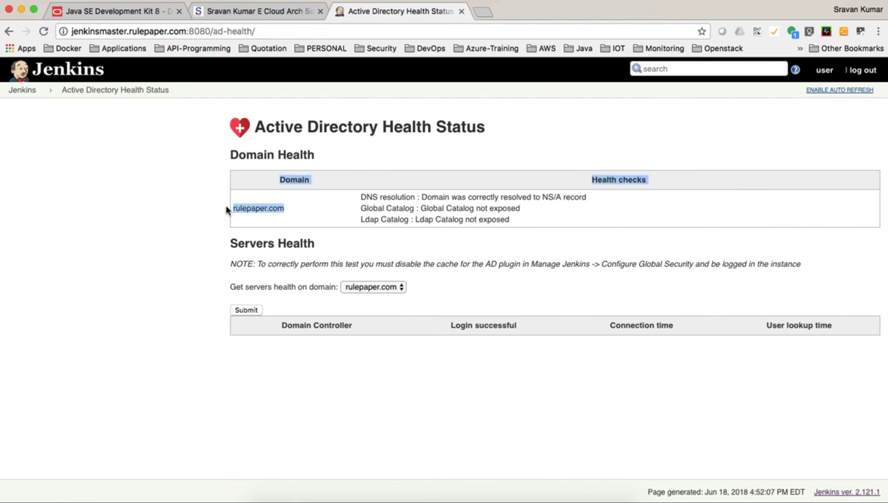
{"action": "left_click", "coordinate": [333, 208]}
{"action": "left_click_drag", "start_coordinate": [360, 197], "coordinate": [363, 217]}
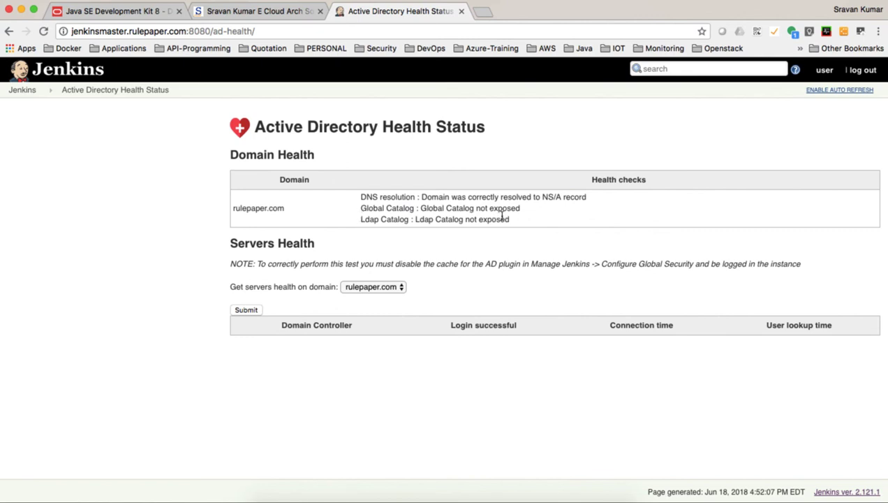
{"action": "left_click_drag", "start_coordinate": [401, 197], "coordinate": [444, 197]}
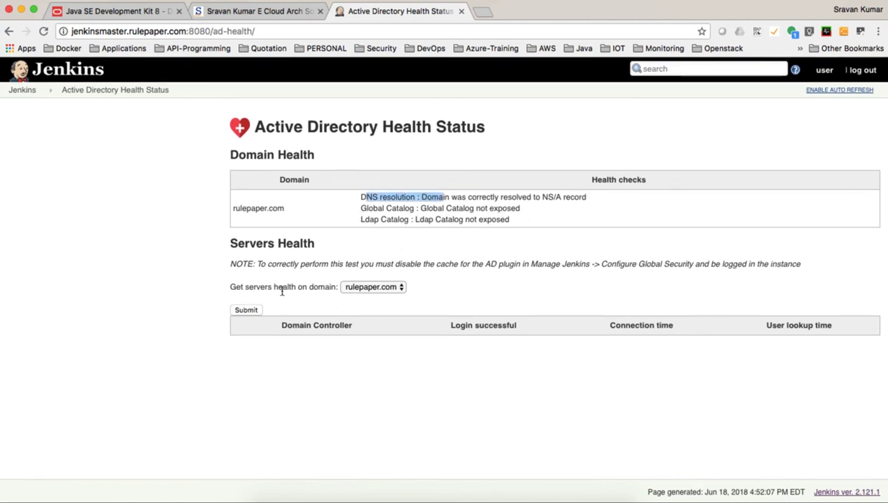
Leave the health status page, log out, and log in to Jenkins as rulepaper\jenkins with the account password
{"action": "left_click", "coordinate": [29, 91]}
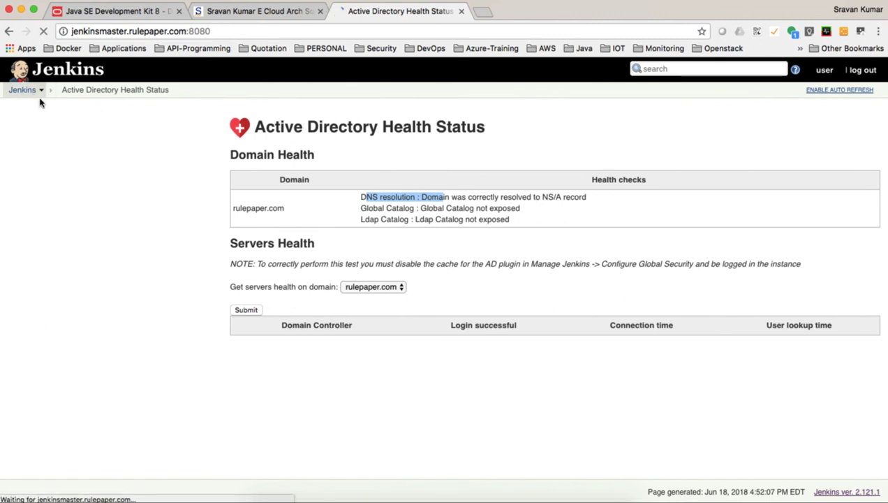
{"action": "left_click", "coordinate": [857, 71]}
{"action": "left_click", "coordinate": [322, 138]}
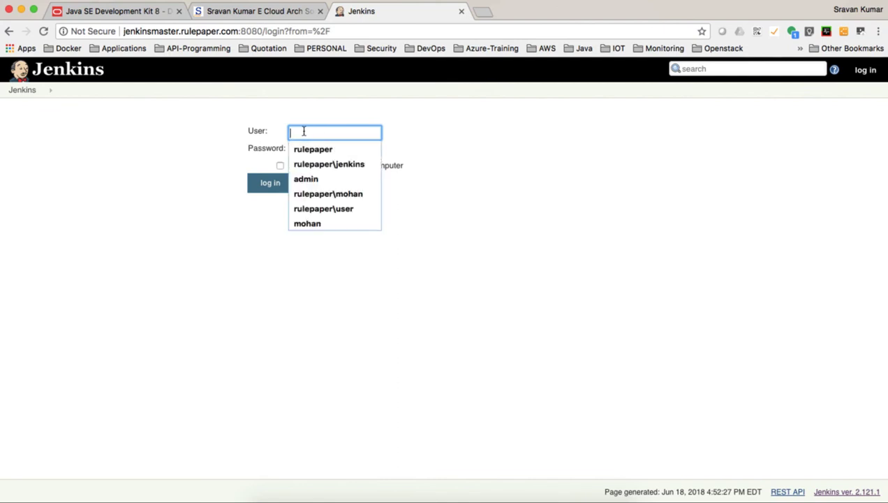
{"action": "left_click", "coordinate": [316, 164]}
{"action": "left_click", "coordinate": [327, 150]}
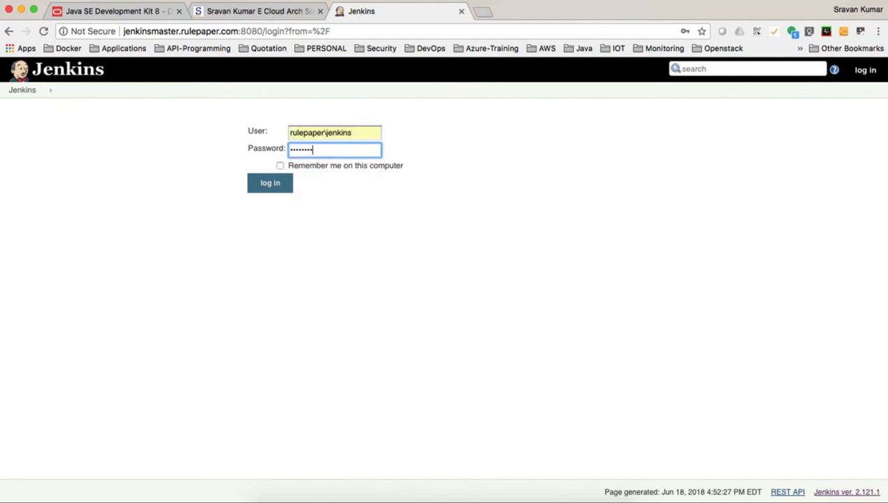
{"action": "left_click", "coordinate": [275, 187]}
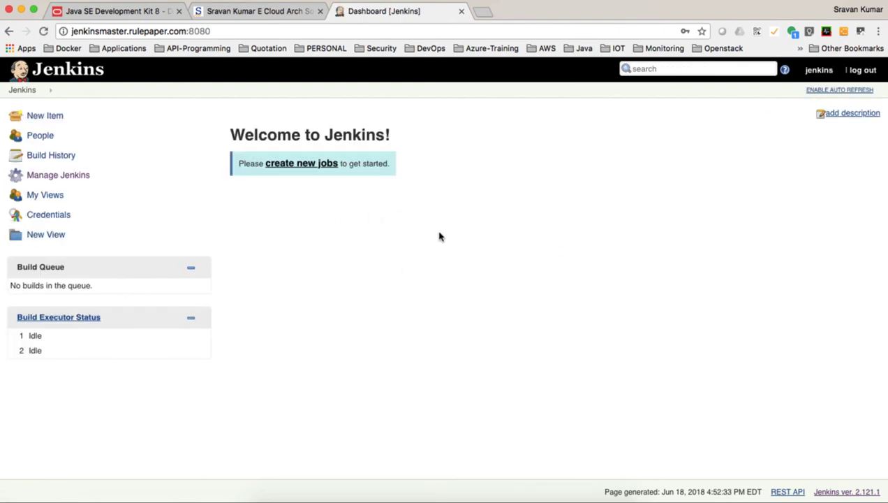
Minimize the browser, the AD_Windows_W2k12_R2 virtual machine window and the Virtual Machine Library to reveal the terminal
{"action": "left_click", "coordinate": [20, 10]}
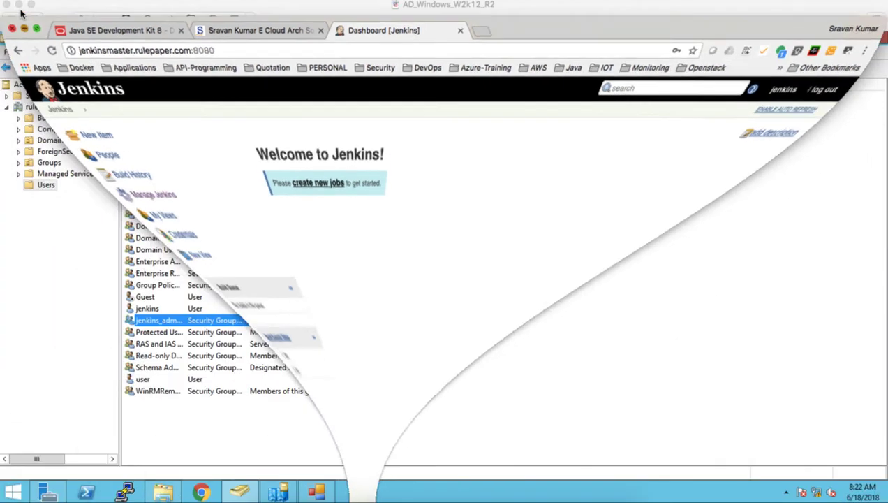
{"action": "left_click", "coordinate": [19, 5]}
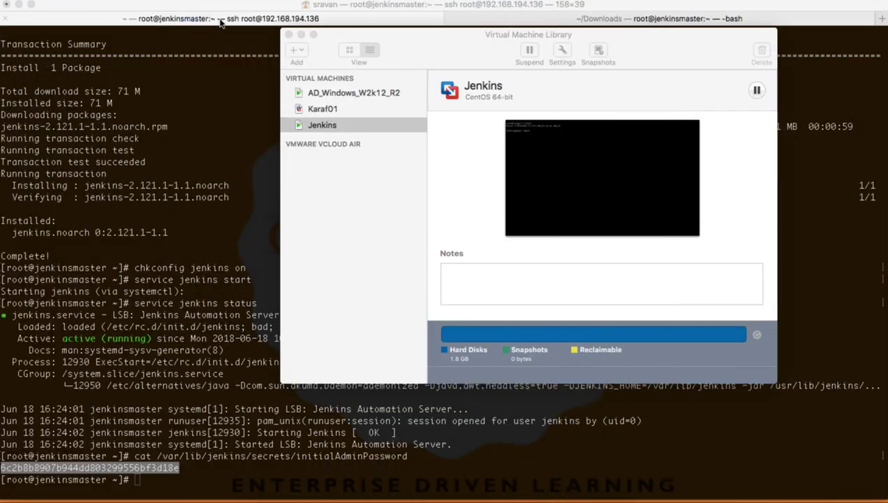
{"action": "left_click", "coordinate": [302, 34]}
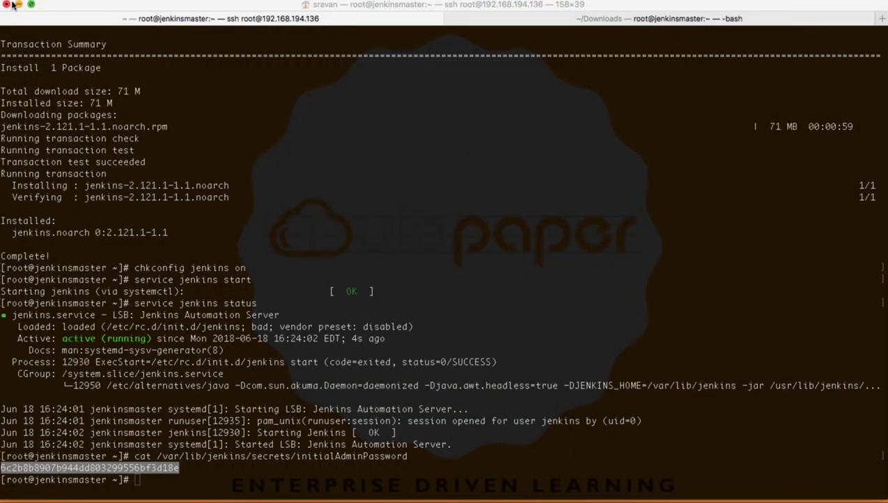